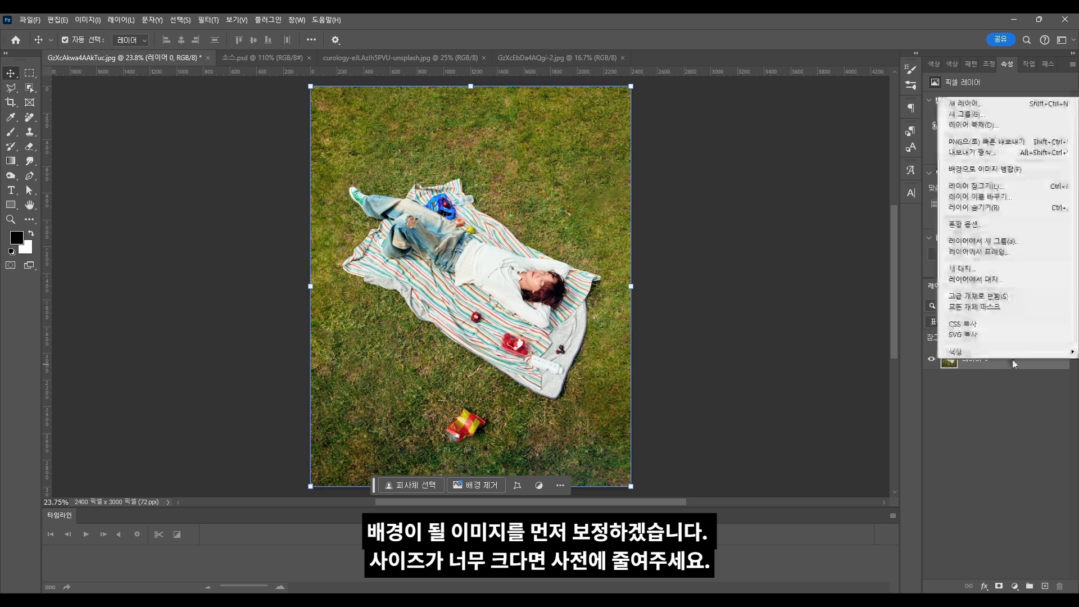
- Convert the picnic photo layer to a smart object and open the Camera Raw filter for it
click(1021, 240)
click(209, 21)
click(239, 106)
scroll(707, 268, up, 3)
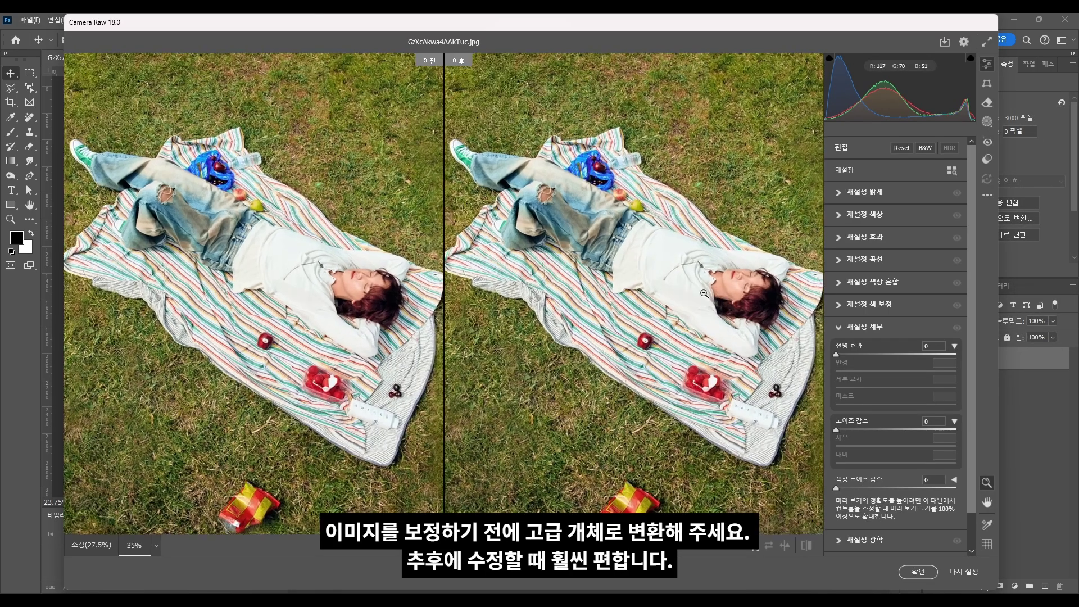
- Adjust the photo's light and colour settings in the Camera Raw filter and apply them
click(860, 193)
drag(896, 218, 907, 307)
click(839, 350)
drag(896, 262, 913, 302)
mouse_move(742, 318)
mouse_down()
mouse_move(715, 334)
mouse_move(749, 308)
mouse_up()
click(929, 575)
- Apply the Rough Pastels filter with stroke length 13, stroke detail 13, Canvas texture, scaling 65% and relief 4
click(208, 20)
click(218, 84)
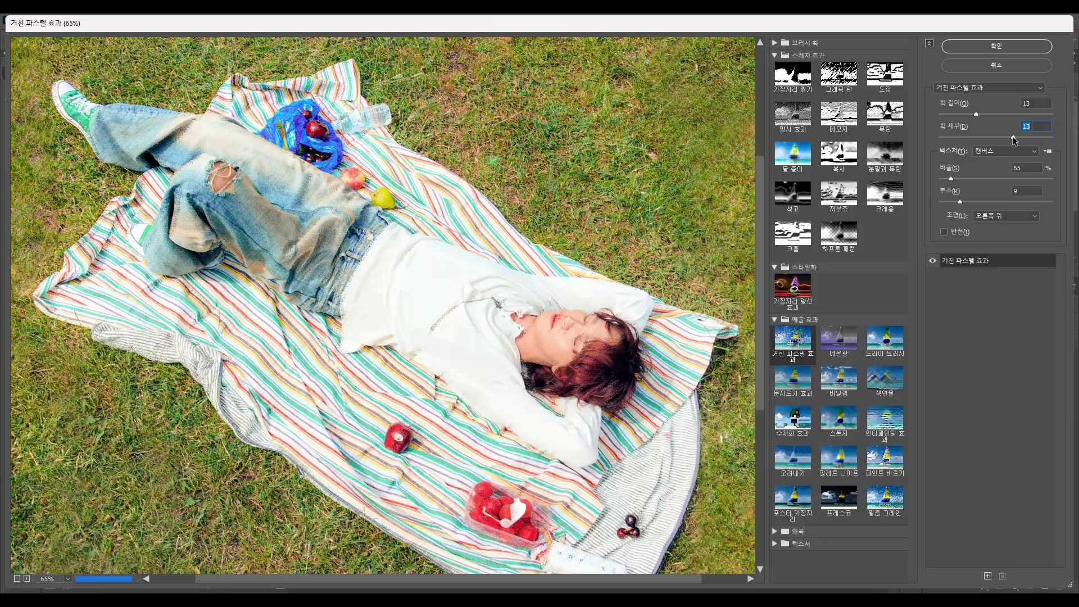
drag(963, 201, 954, 201)
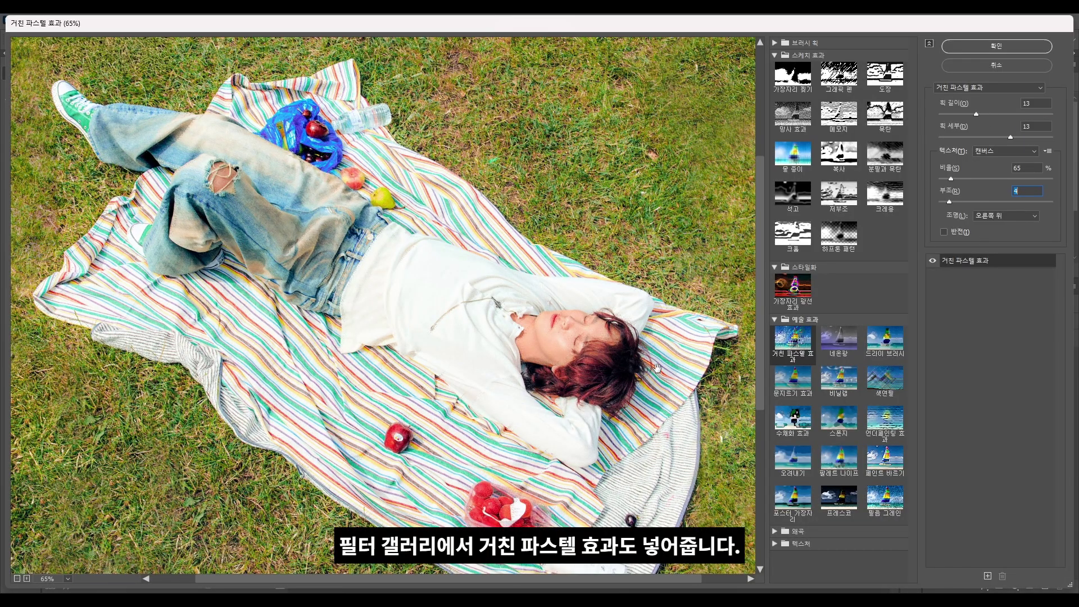
click(996, 46)
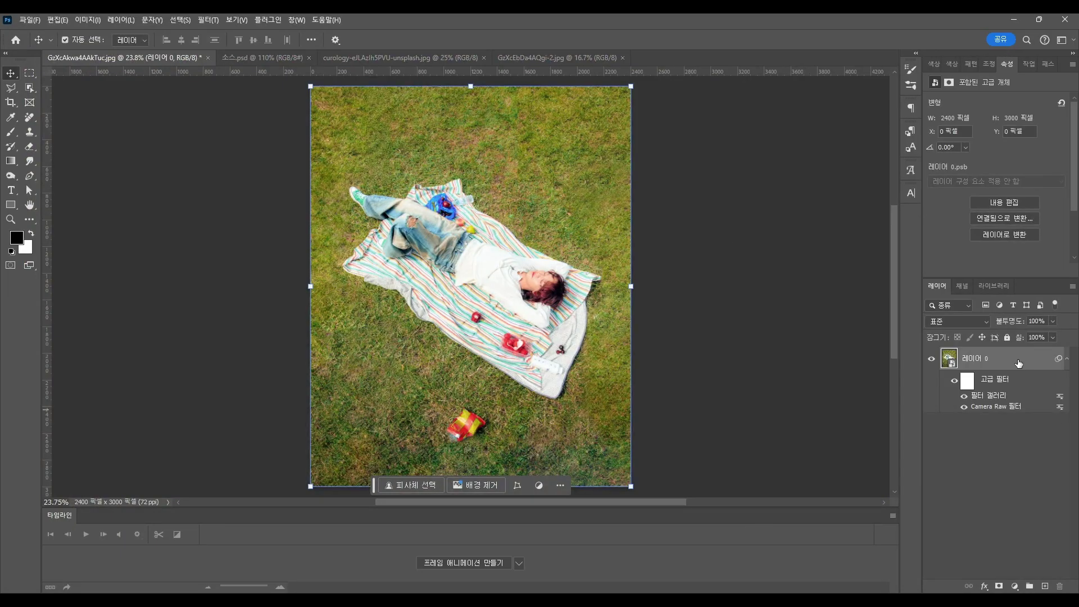
- Rename the photo layer as 해찬 배경 and make a rasterized copy of it
key(Return)
key(ctrl+j)
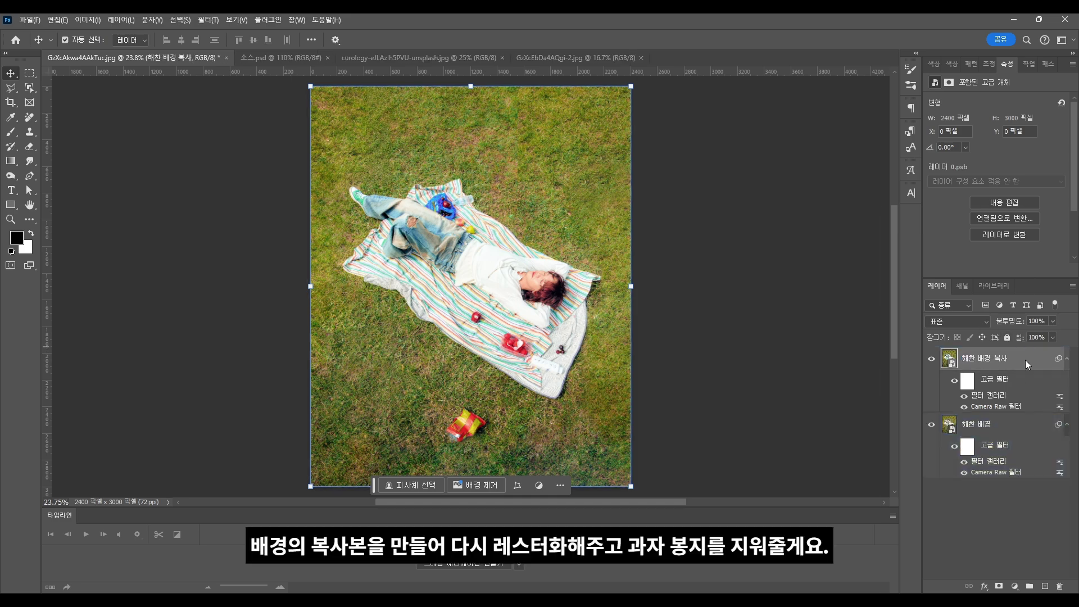
right_click(1029, 361)
click(946, 552)
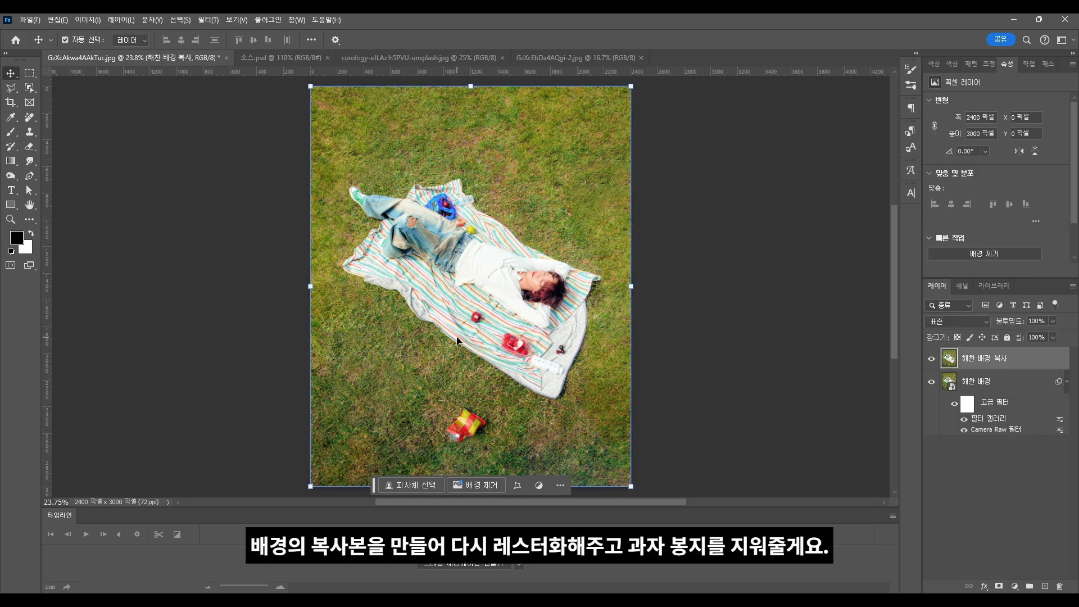
- Remove the red snack bag from the grass on the rasterized copy and lock both photo layers
click(30, 117)
key(])
key(])
drag(456, 426, 467, 431)
click(10, 73)
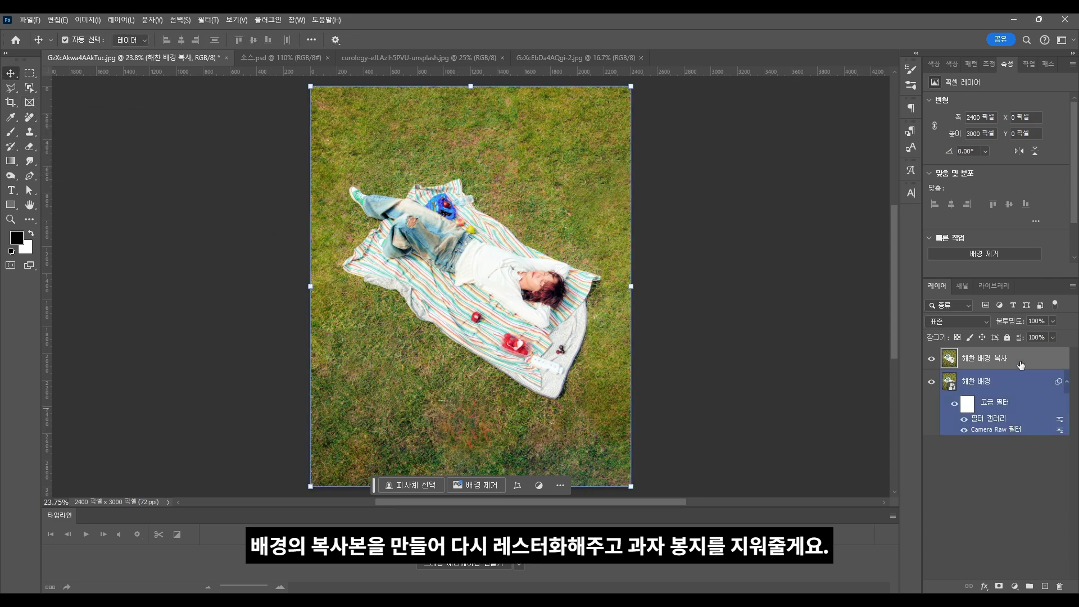
click(932, 358)
click(931, 359)
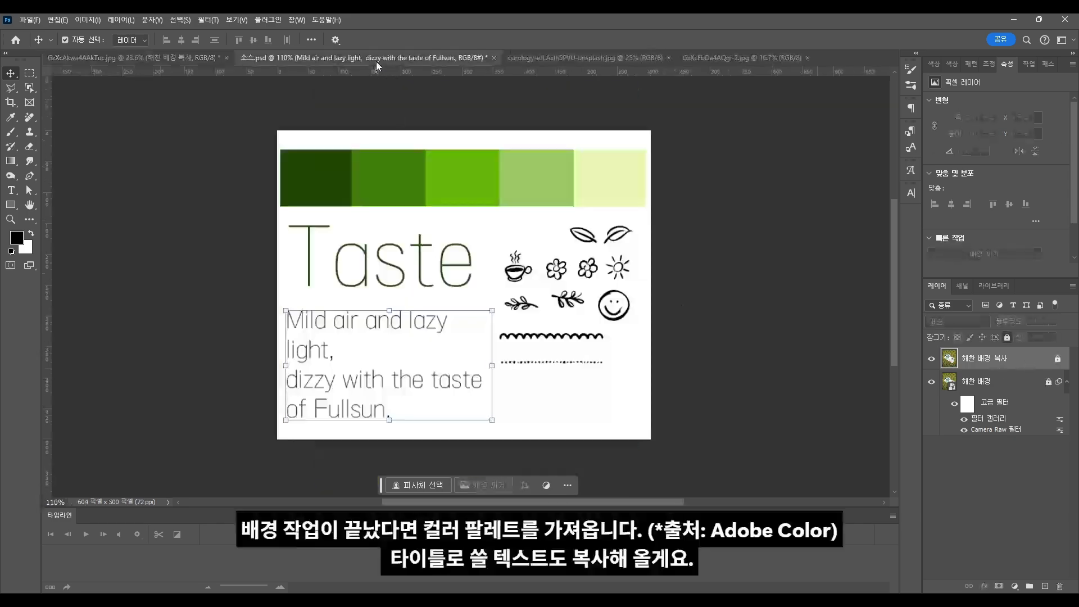
- Copy the green colour palette from 소스.psd into the photo document along its upper right edge
click(1003, 360)
drag(1004, 360, 551, 89)
click(693, 170)
- Copy the line "dizzy with the taste of Fullsun" from 소스.psd and paste it as a text layer in the photo document
click(255, 56)
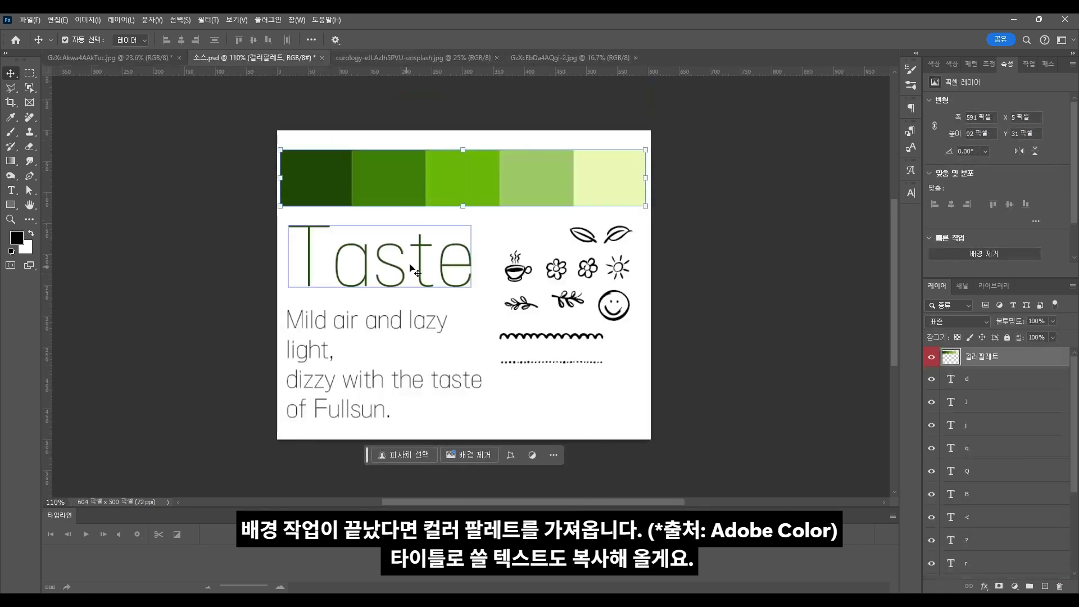
double_click(373, 354)
drag(287, 380, 385, 416)
key(ctrl+c)
click(428, 418)
click(121, 58)
click(11, 190)
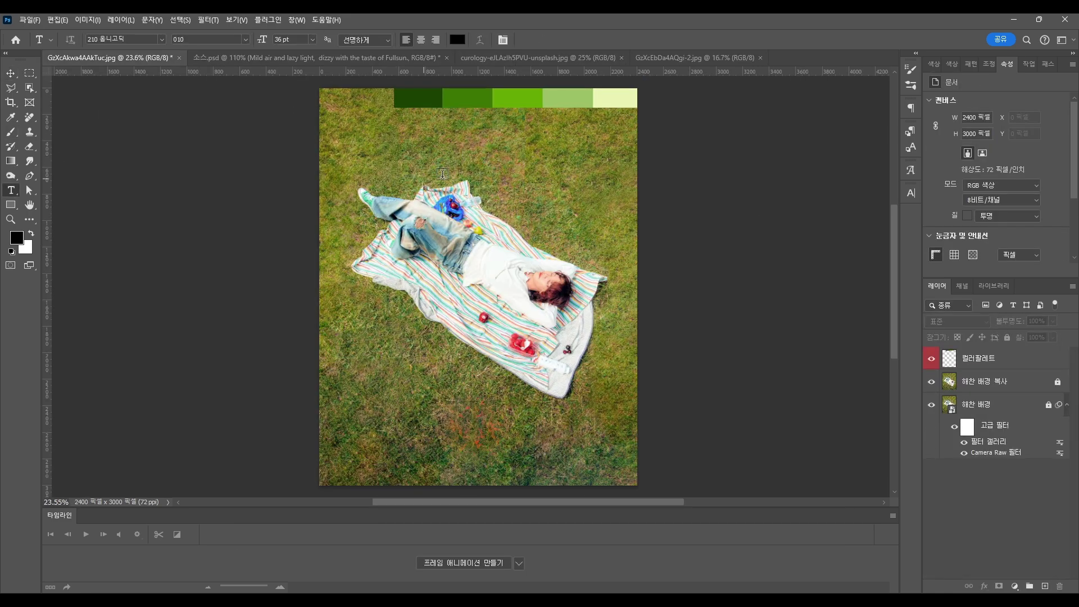
click(554, 184)
key(ctrl+v)
- Set the title text to Zooja Light Pro at 150 pt and place it above the picnic blanket
click(911, 192)
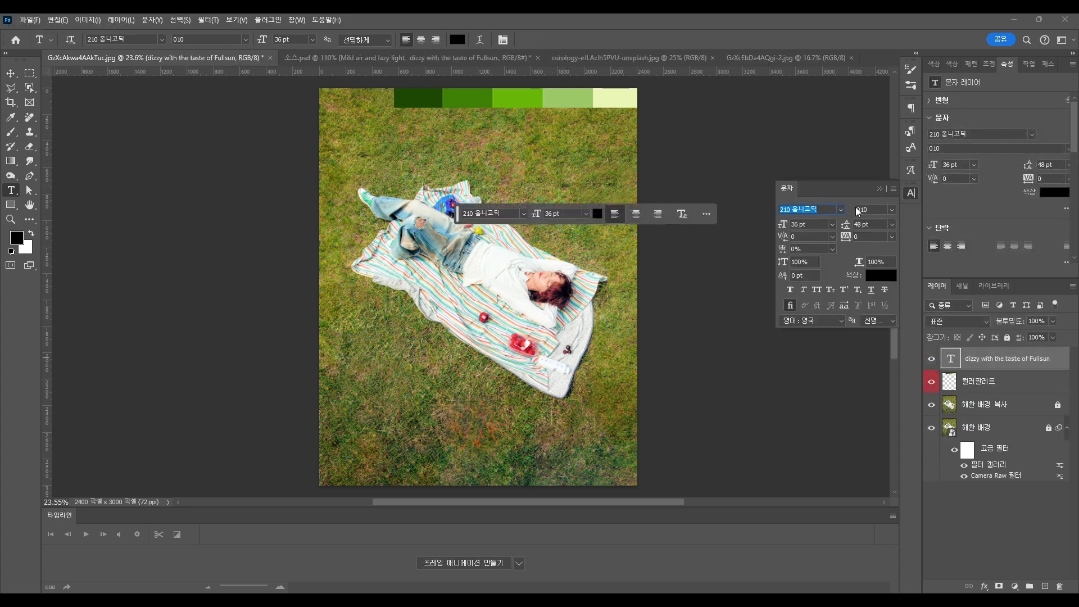
click(834, 226)
click(812, 393)
click(11, 73)
drag(625, 175, 439, 161)
click(842, 211)
scroll(884, 552, down, 15)
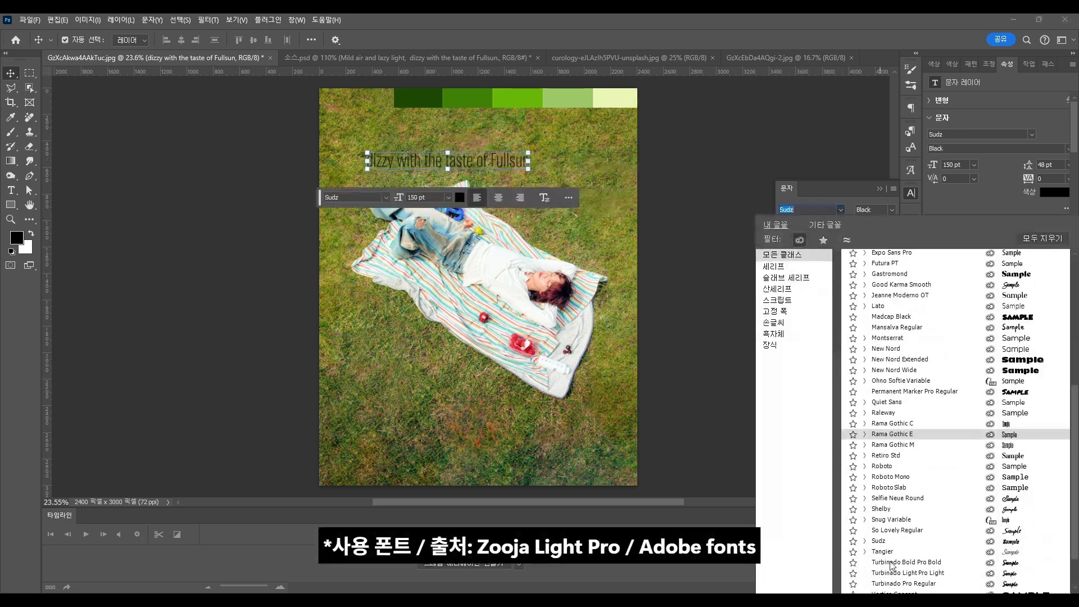
click(887, 579)
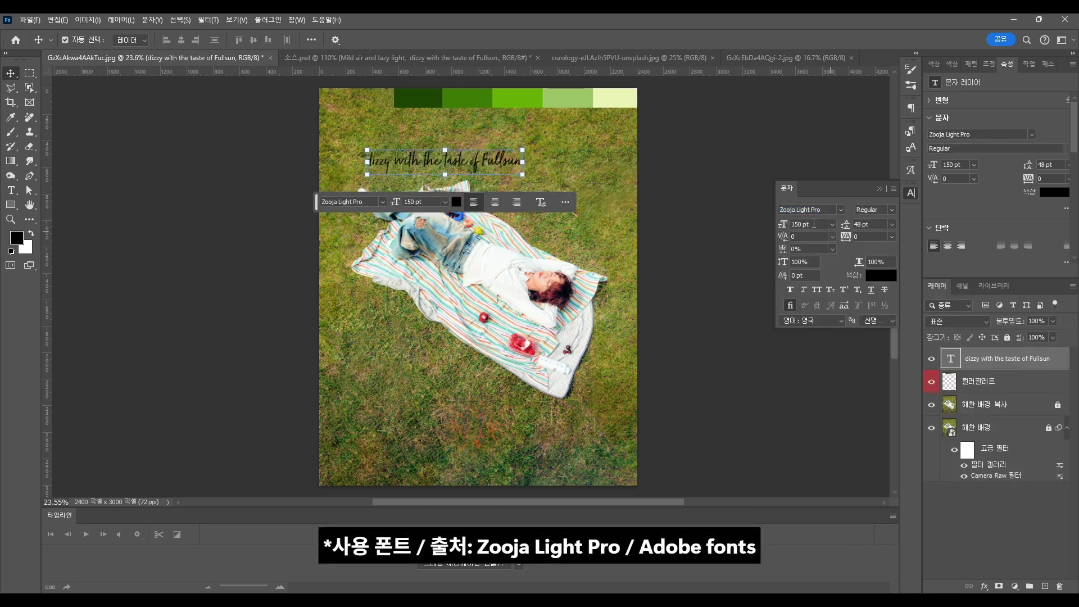
- Enlarge the title to about 243 pt and set its tracking to -10
drag(523, 161, 621, 162)
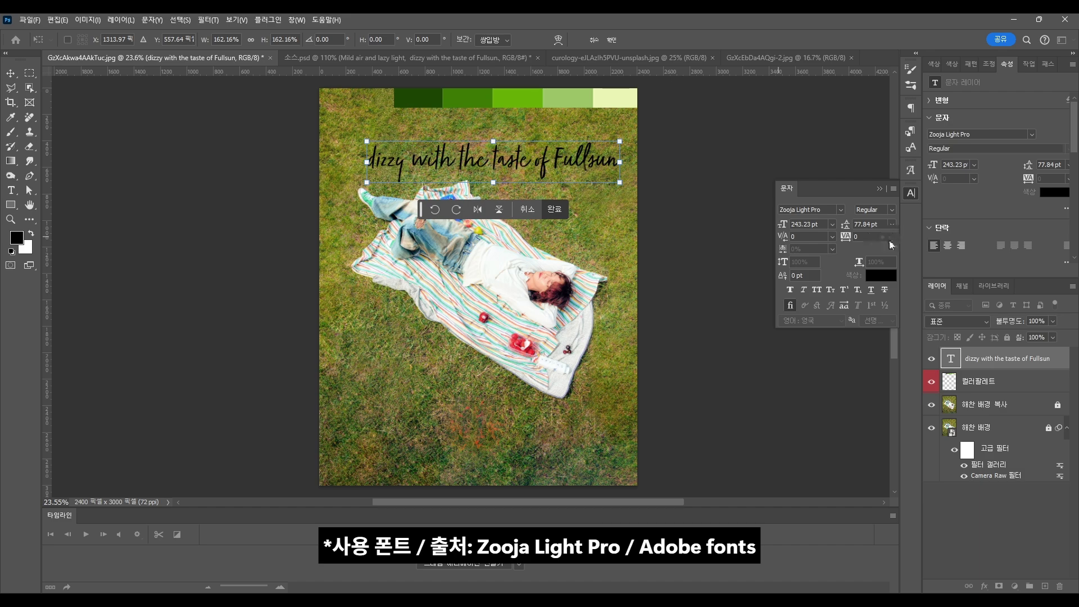
click(892, 237)
click(892, 237)
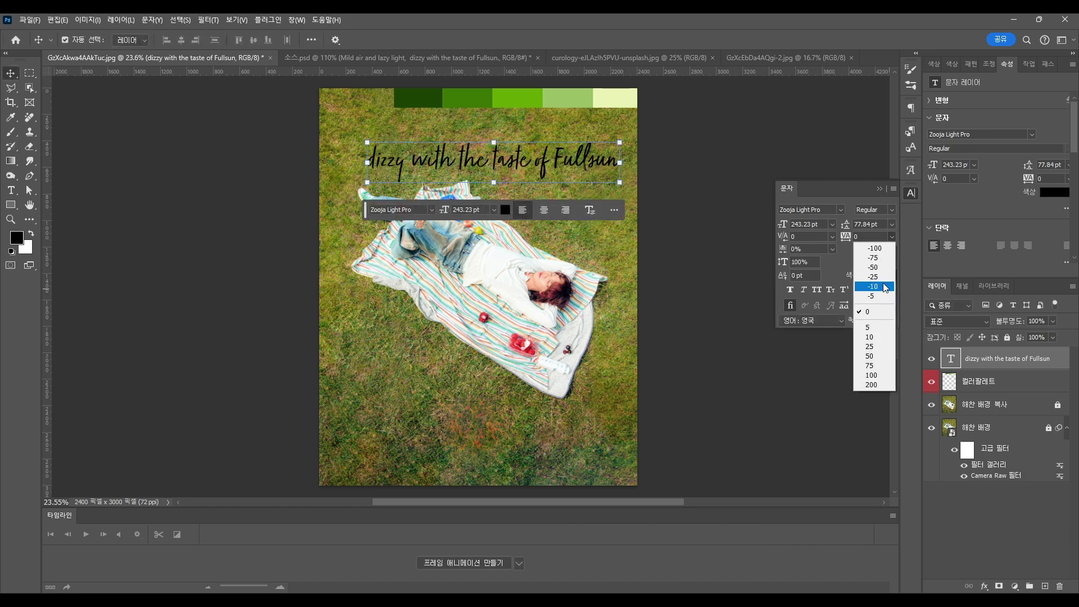
click(868, 291)
scroll(544, 182, up, 1)
- Colour the title with the palette's palest green and enlarge it to about 303 pt across the photo's width
click(881, 275)
click(623, 106)
click(929, 393)
click(911, 193)
drag(368, 172, 328, 171)
drag(610, 172, 631, 171)
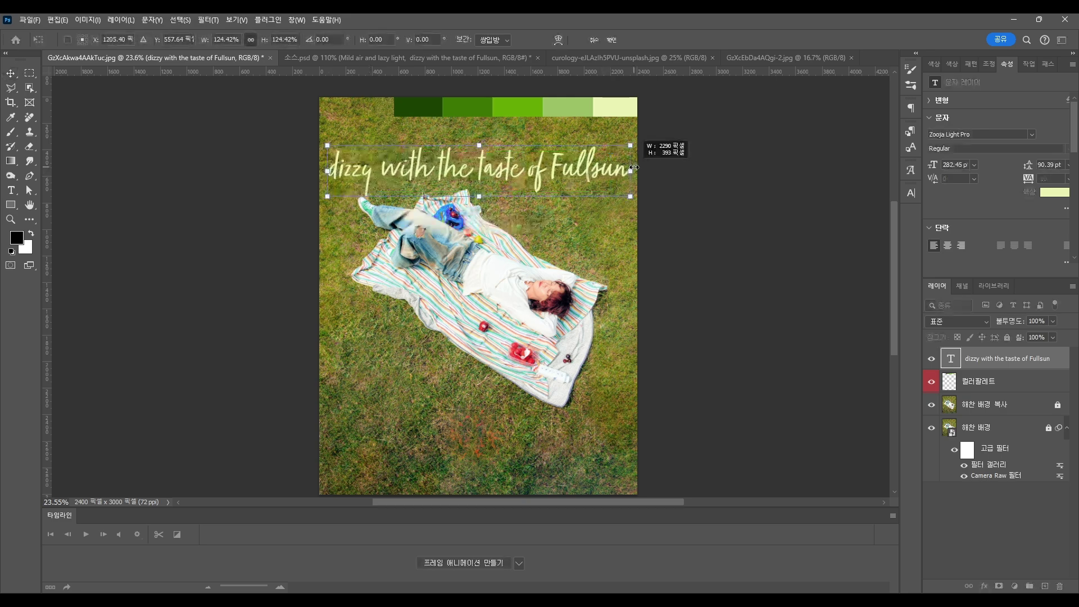
key(Return)
- Duplicate the title below and split the wording into "dizzy" and "with the taste of Fullsun" on two text layers
alt+drag(424, 168, 424, 228)
double_click(375, 170)
drag(373, 169, 629, 169)
key(BackSpace)
click(11, 73)
double_click(379, 229)
drag(381, 229, 328, 245)
key(BackSpace)
click(8, 73)
- Capitalize the first letter of the upper title line so it reads "Dizzy"
double_click(339, 168)
key(BackSpace)
text(D)
key(ctrl+z)
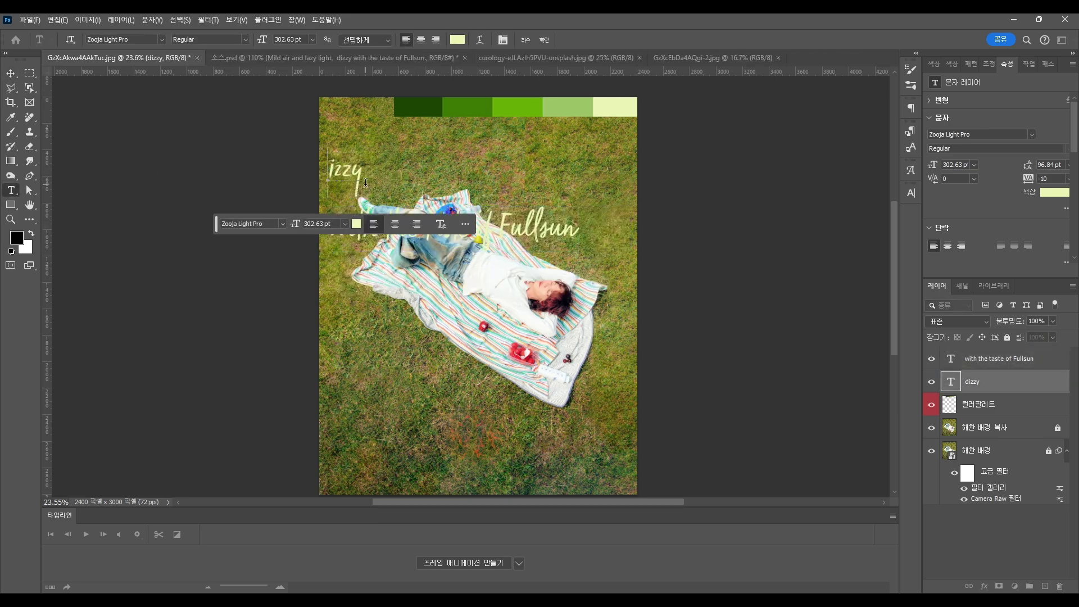
text(D)
click(11, 73)
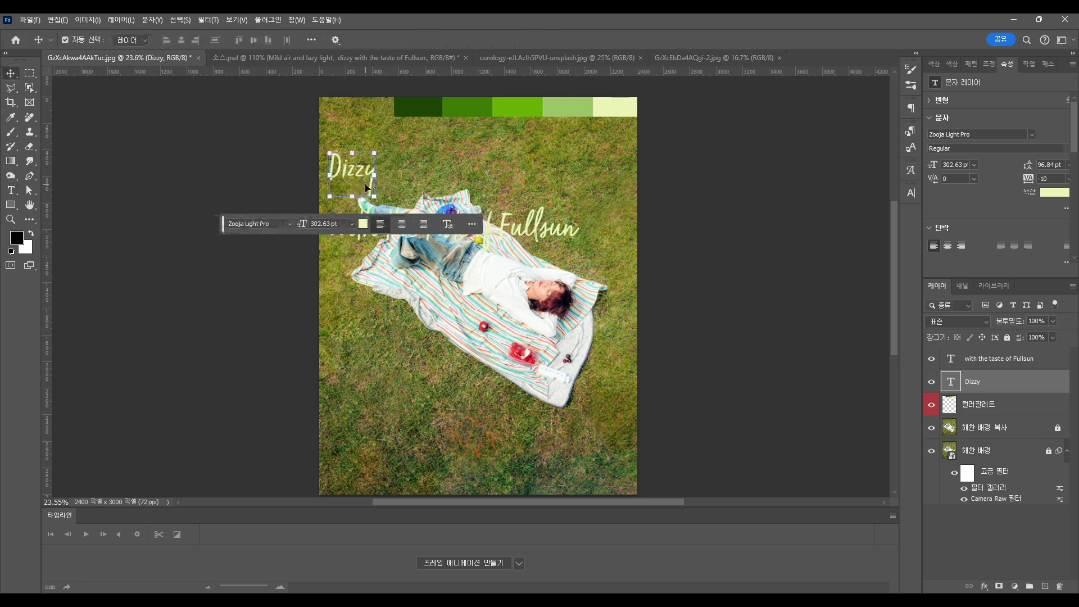
- Enlarge "with the taste of Fullsun" to about 364 pt across the photo and tilt it downward to the right
drag(515, 229, 639, 200)
drag(360, 201, 337, 201)
drag(677, 165, 690, 205)
- Move the colour palette layer to the top of the layer stack and hide it
drag(984, 406, 1009, 348)
click(931, 358)
scroll(799, 263, up, 2)
- Move "Dizzy" to the photo's upper left, enlarge it to about 391 pt and rotate it 11.8 degrees
click(337, 196)
drag(336, 197, 427, 116)
key(ctrl+t)
scroll(441, 128, up, 2)
scroll(427, 116, up, 3)
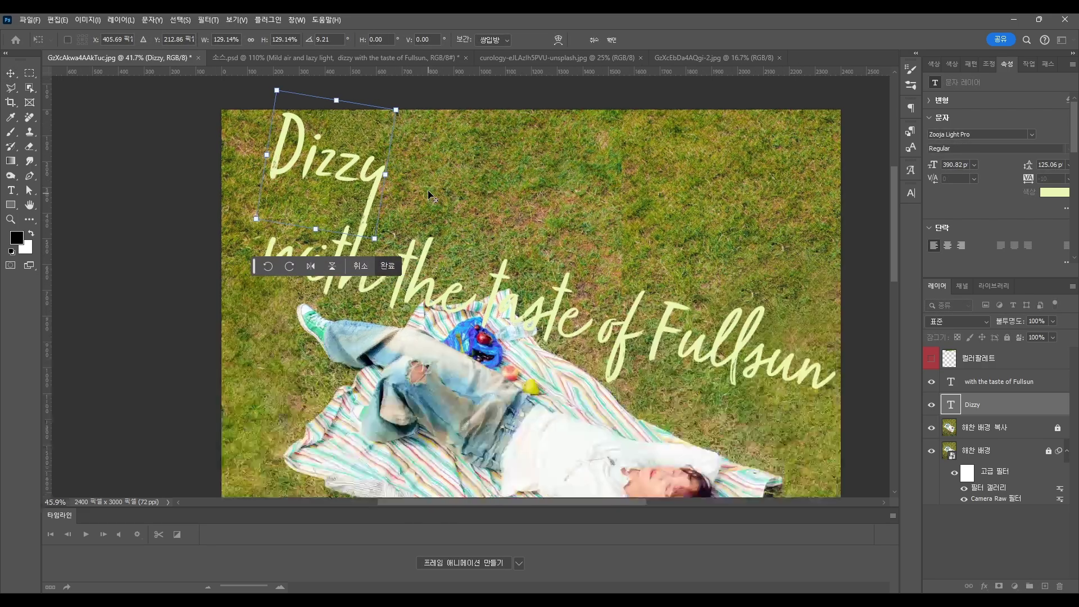
drag(395, 254, 393, 168)
- Nudge "Dizzy" down and slightly left so the tail of its y meets the word "with"
key(Down)
key(Down)
key(Down)
key(Down)
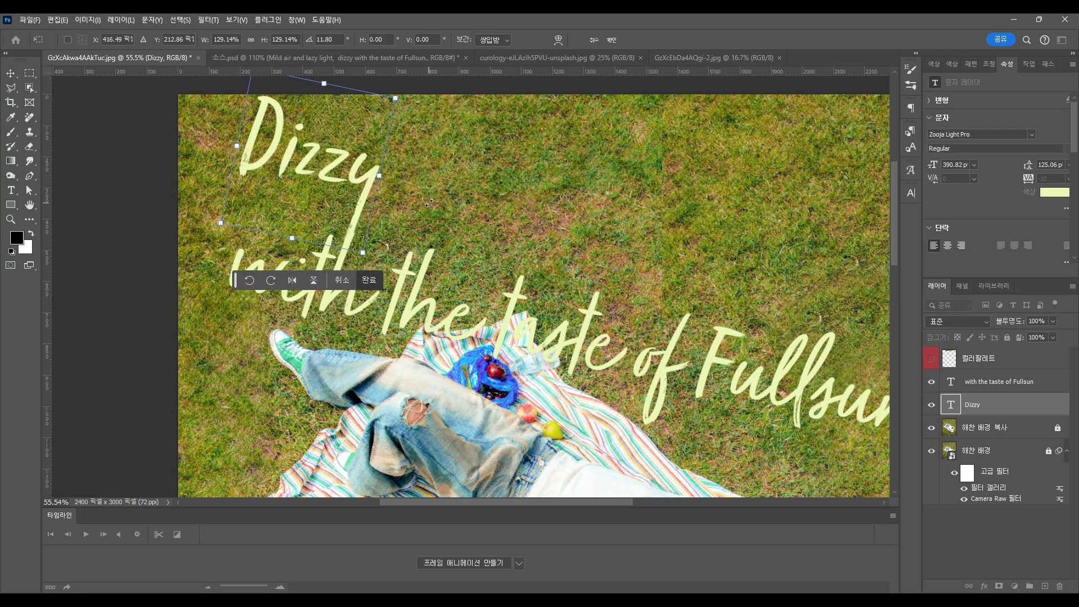
key(Down)
key(Down)
key(Down)
key(Down)
key(Down)
key(Down)
key(Down)
key(Down)
key(Down)
key(Down)
key(Down)
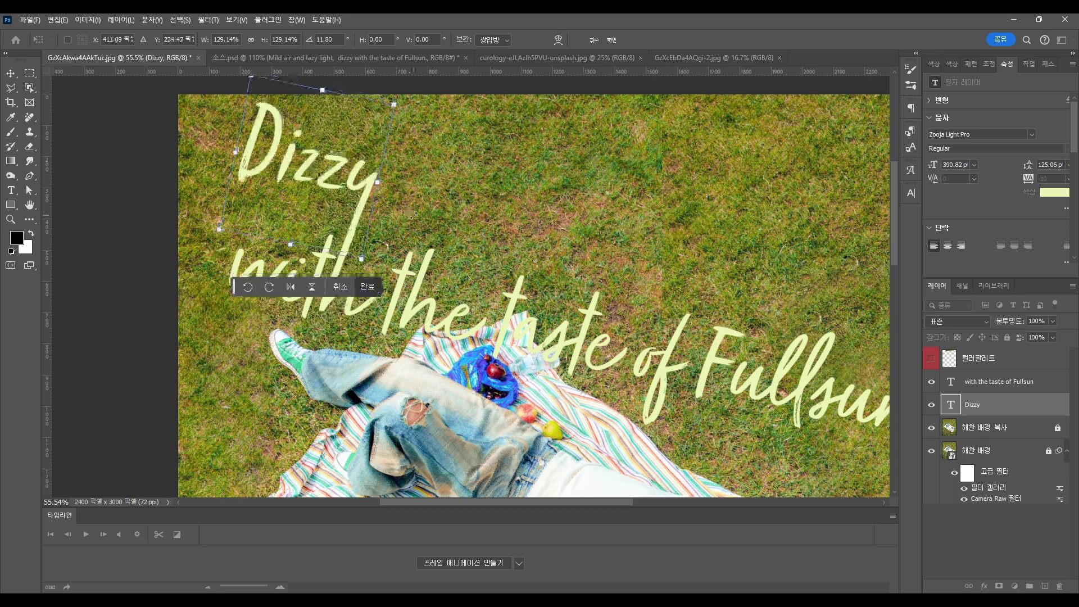
key(Left)
key(Left)
key(Left)
key(Left)
key(Left)
key(Return)
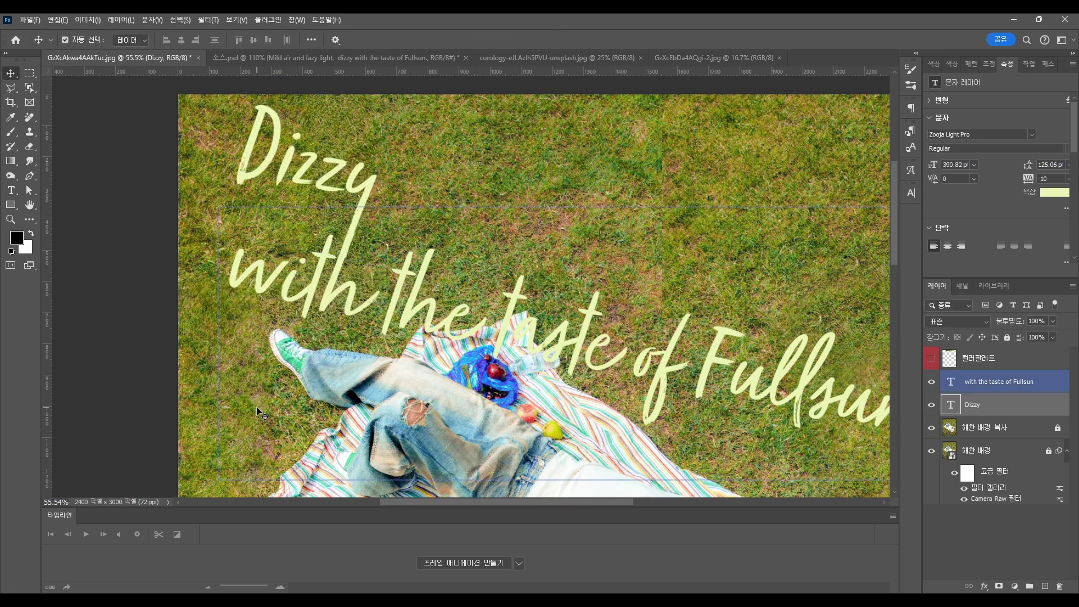
- Examine the placement of both title lines against the whole photo
click(393, 236)
scroll(314, 271, down, 6)
click(1017, 381)
shift+click(1011, 405)
click(750, 337)
scroll(402, 265, down, 1)
scroll(402, 258, down, 1)
scroll(612, 308, up, 1)
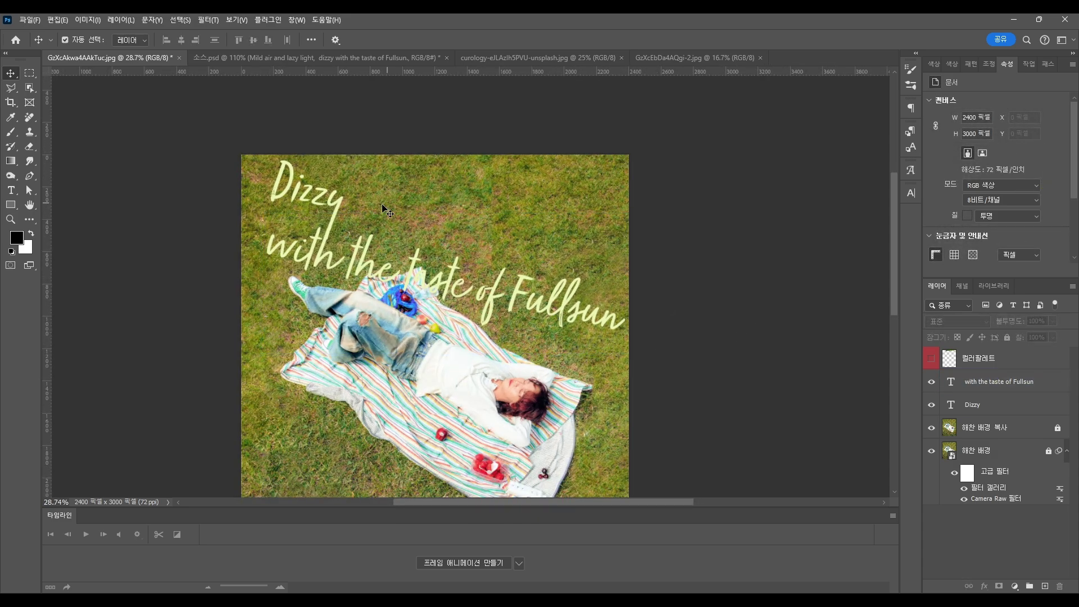
- Add a layer mask to the "with the taste of Fullsun" layer and choose the Soft Round brush
scroll(419, 257, up, 3)
click(1004, 383)
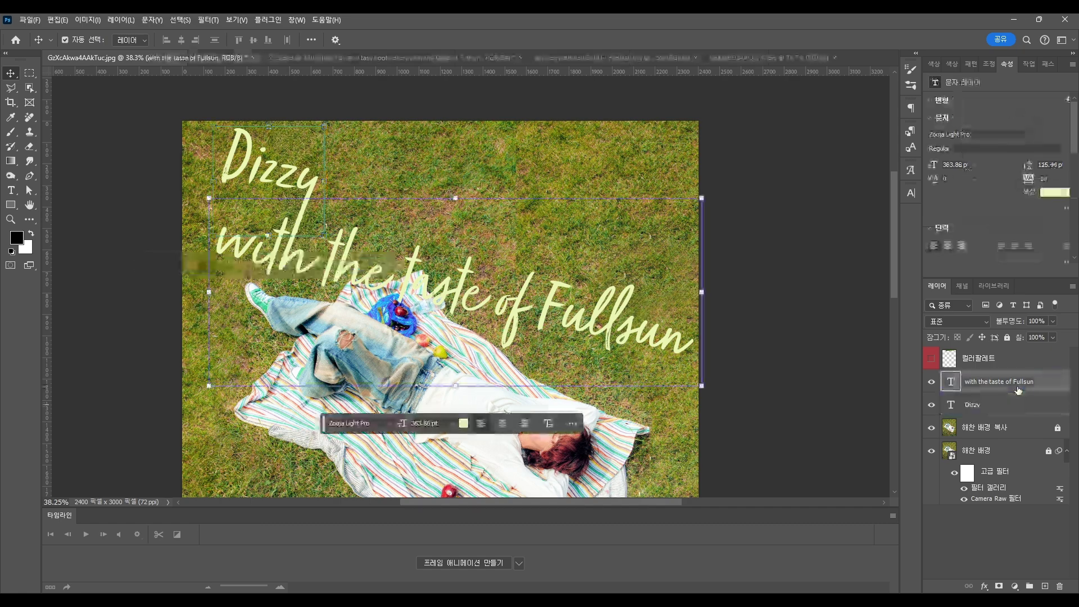
click(999, 586)
scroll(401, 306, up, 5)
key(i)
click(10, 132)
click(81, 40)
click(20, 172)
click(80, 183)
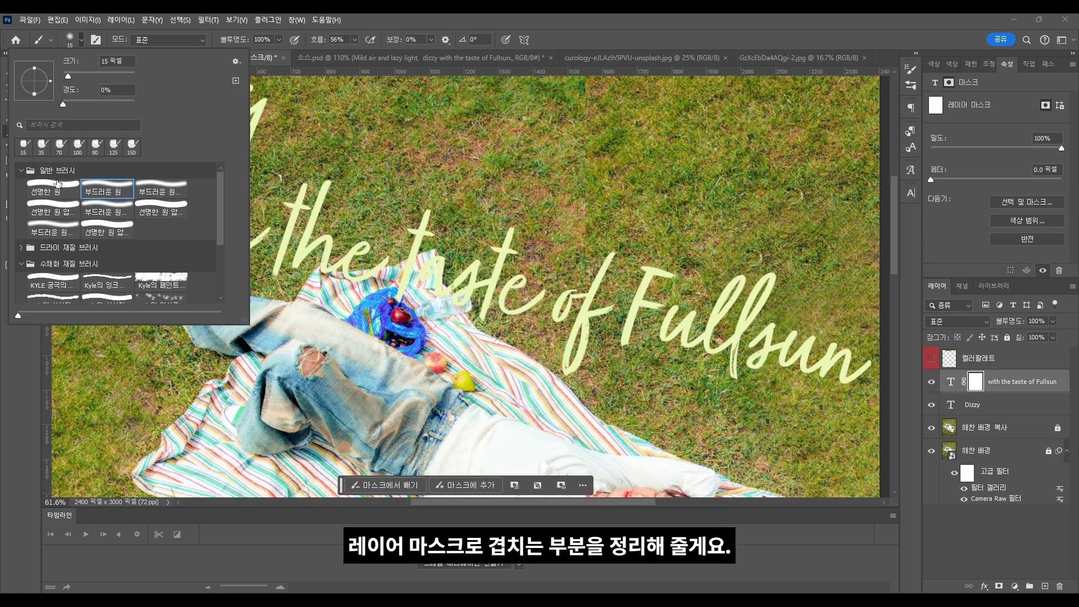
double_click(112, 187)
scroll(407, 277, up, 3)
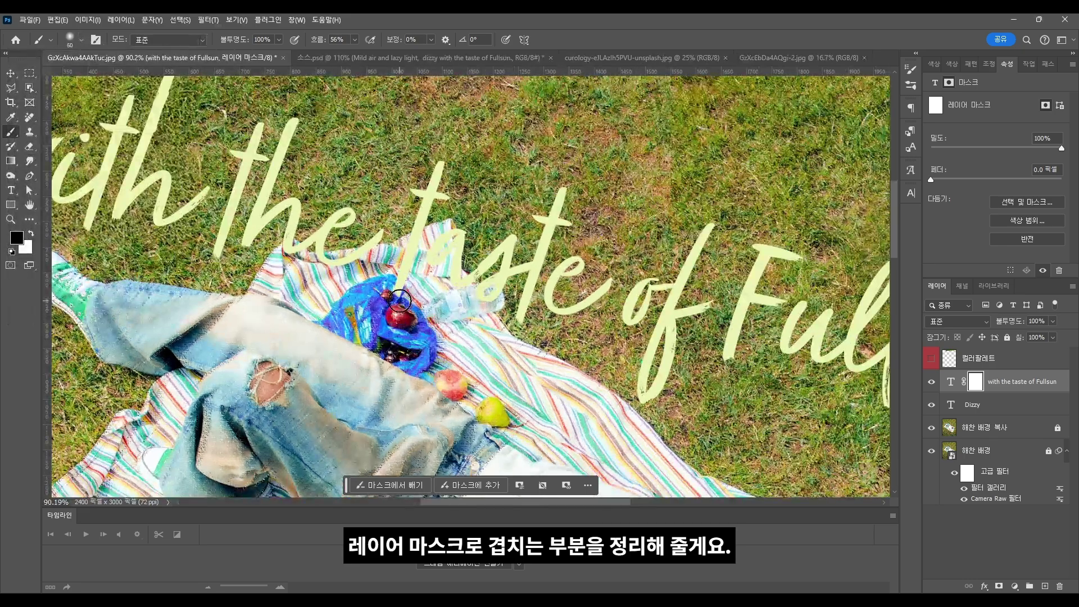
- Mask out the parts of the letters that overlap the striped blanket, the blue bag and the water bottle
drag(412, 279, 351, 284)
scroll(330, 272, up, 3)
key(bracketleft)
key(bracketleft)
key(bracketleft)
key(bracketleft)
key(bracketleft)
key(bracketleft)
drag(345, 259, 312, 254)
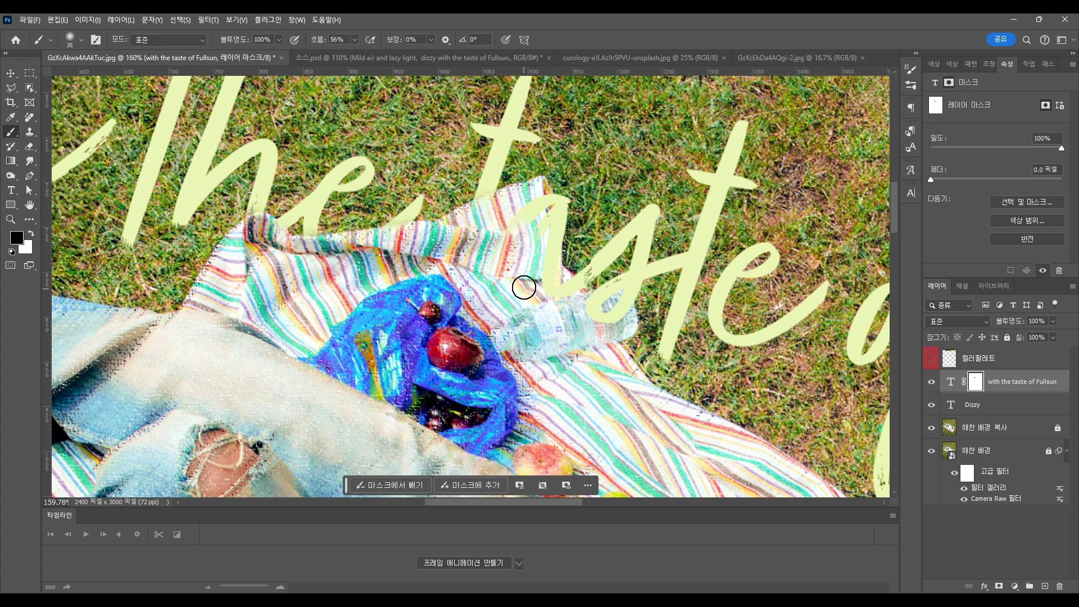
mouse_move(548, 209)
mouse_down()
mouse_move(552, 304)
mouse_move(556, 282)
mouse_move(621, 301)
mouse_up()
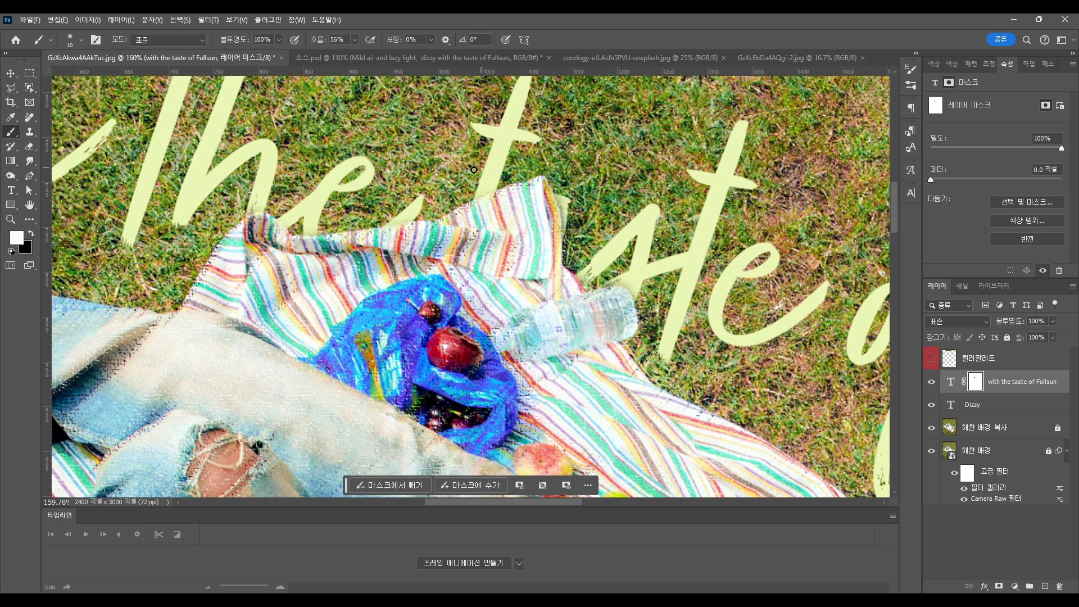
scroll(533, 168, up, 3)
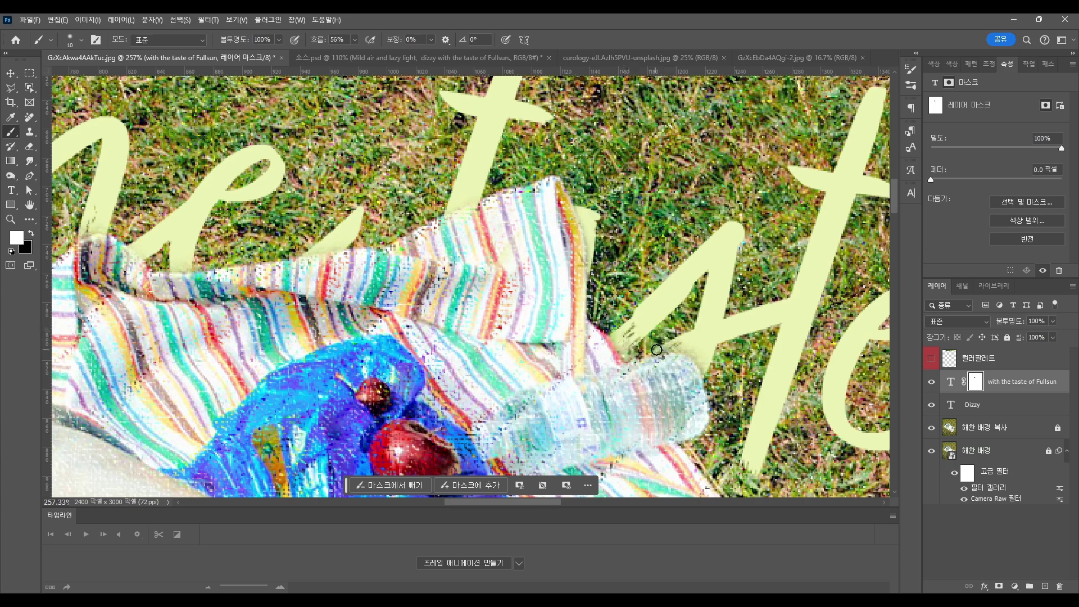
scroll(689, 353, down, 8)
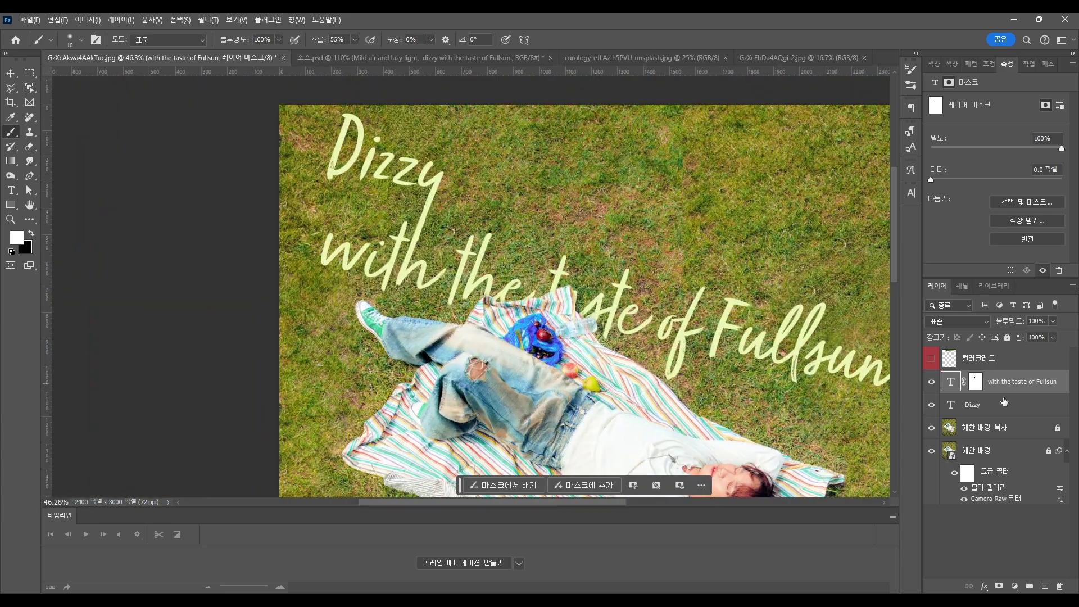
- Select both title text layers and shift them together slightly down and left
click(1004, 401)
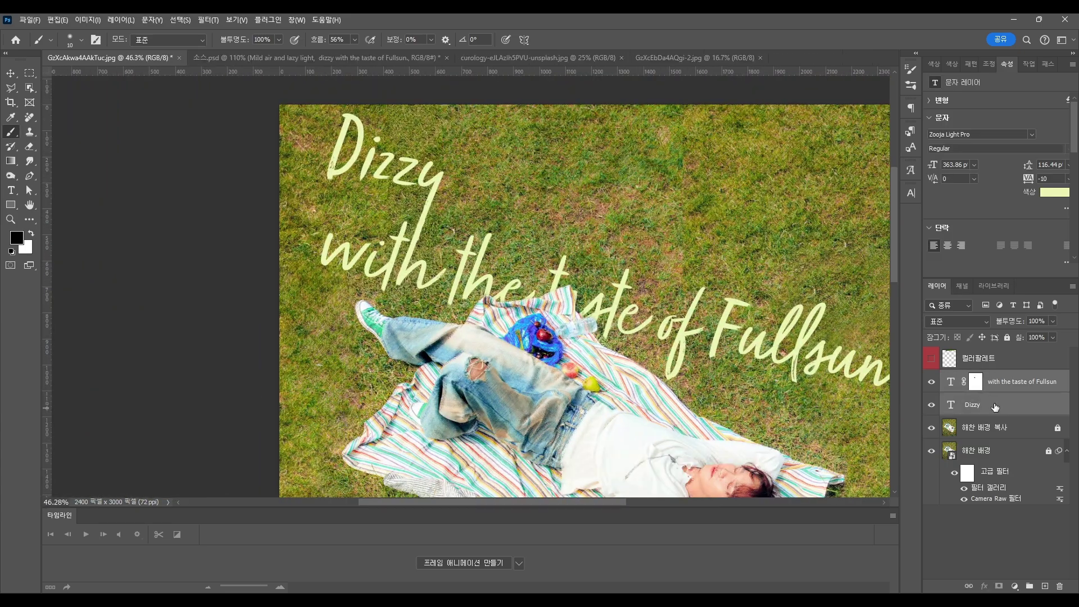
key(v)
scroll(679, 384, down, 1)
key(shift+Down)
key(shift+Left)
key(shift+Down)
key(shift+Down)
key(Up)
key(Up)
key(Up)
key(Up)
key(Up)
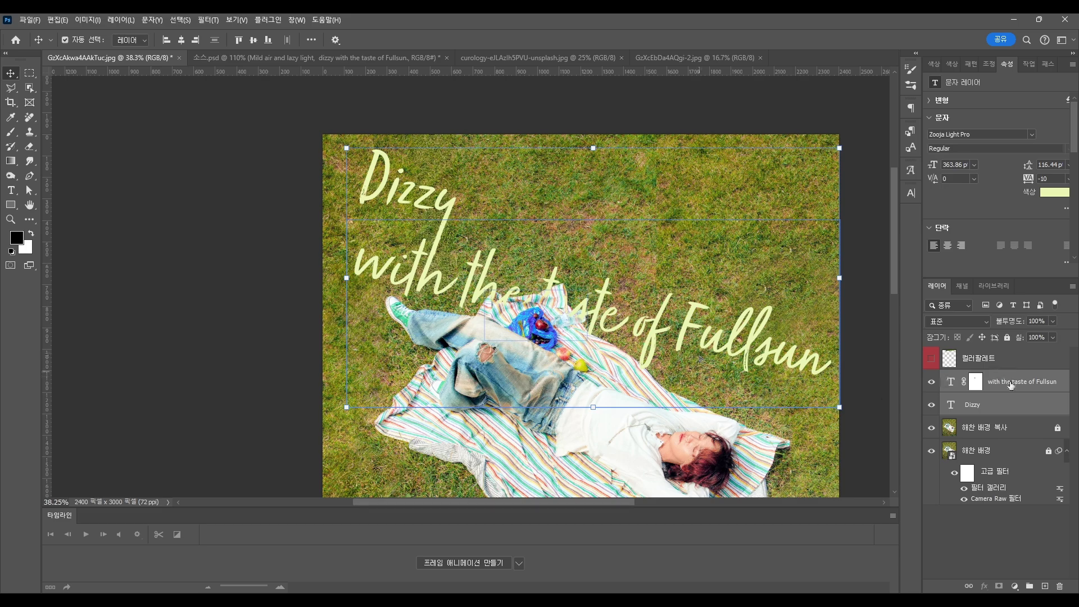
- Touch up the "with the taste of Fullsun" layer mask in black where the shifted letters overlap the striped blanket and water bottle
click(976, 381)
scroll(509, 314, up, 2)
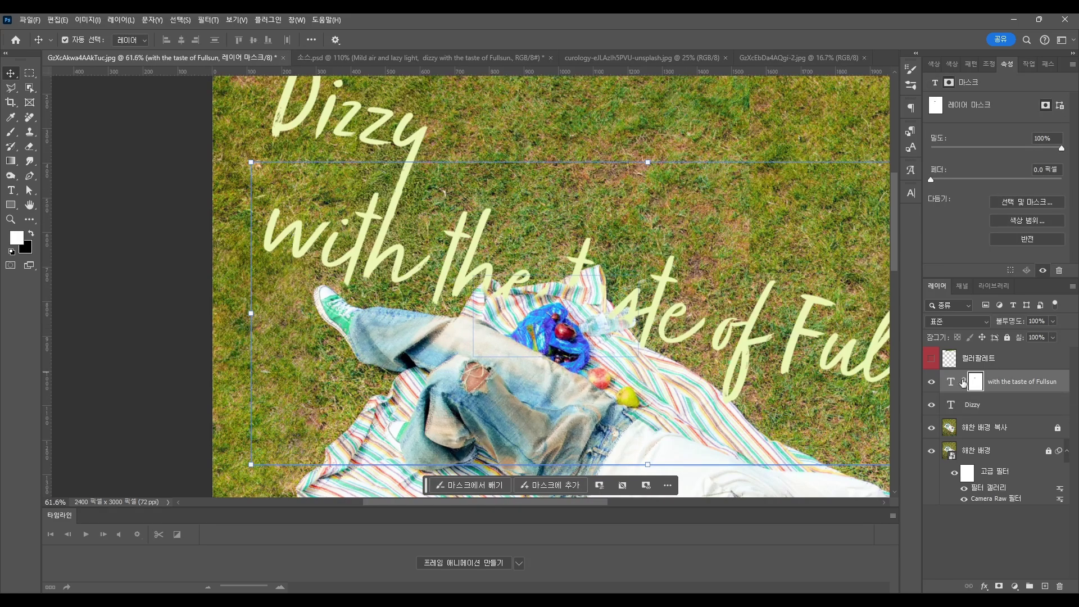
key(b)
key(x)
key(x)
scroll(521, 278, up, 4)
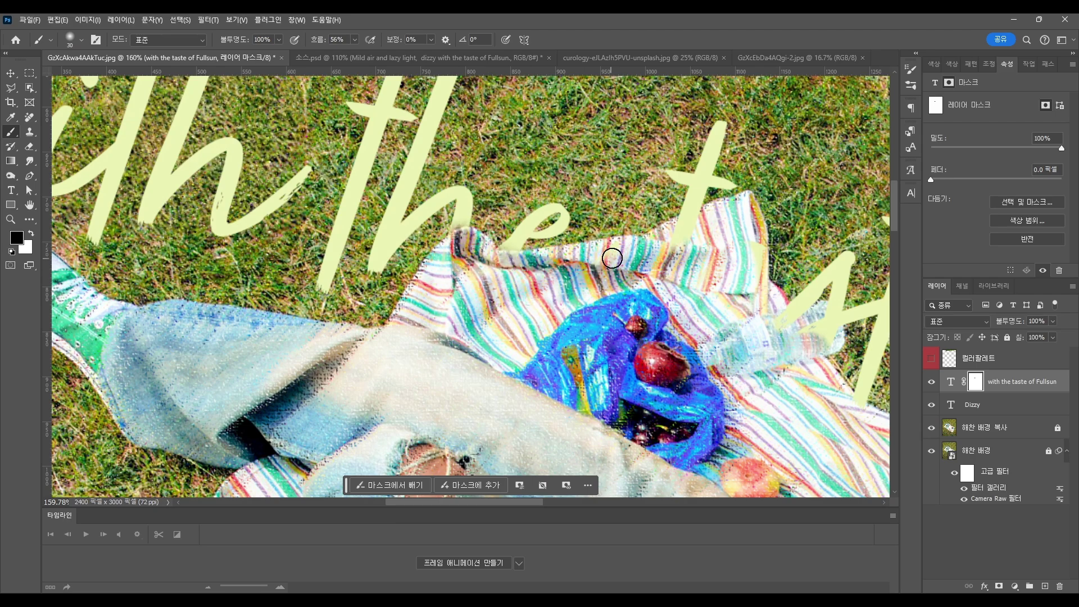
drag(749, 314, 515, 271)
drag(525, 209, 525, 225)
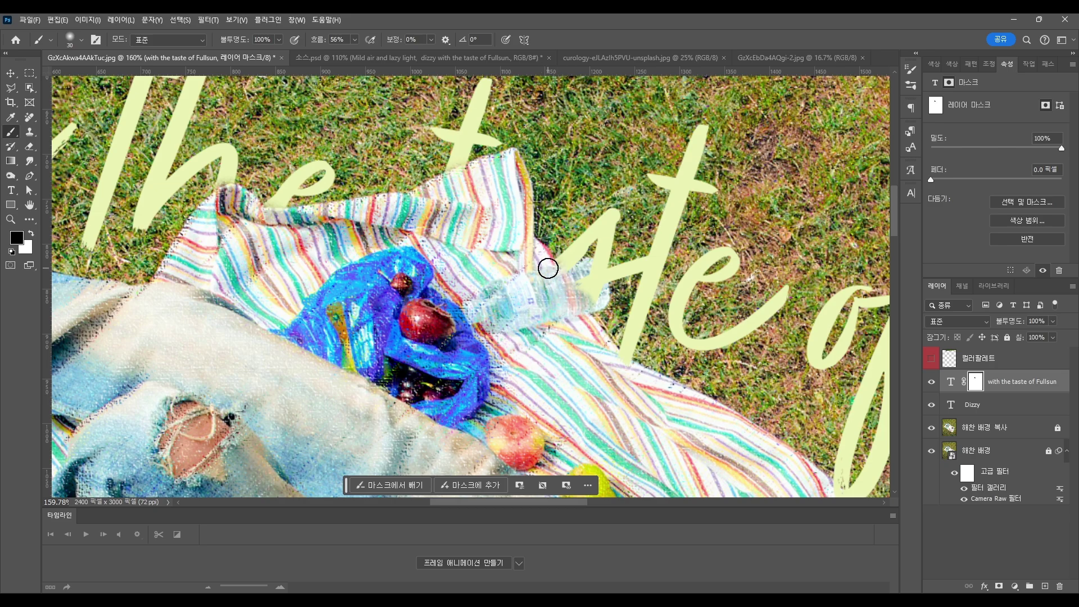
mouse_move(588, 370)
mouse_down()
mouse_move(351, 218)
mouse_move(591, 352)
mouse_up()
- Paint white on the mask with a small brush to restore the "st" and "f" letter edges along the blanket and bottle
click(32, 234)
scroll(623, 313, up, 7)
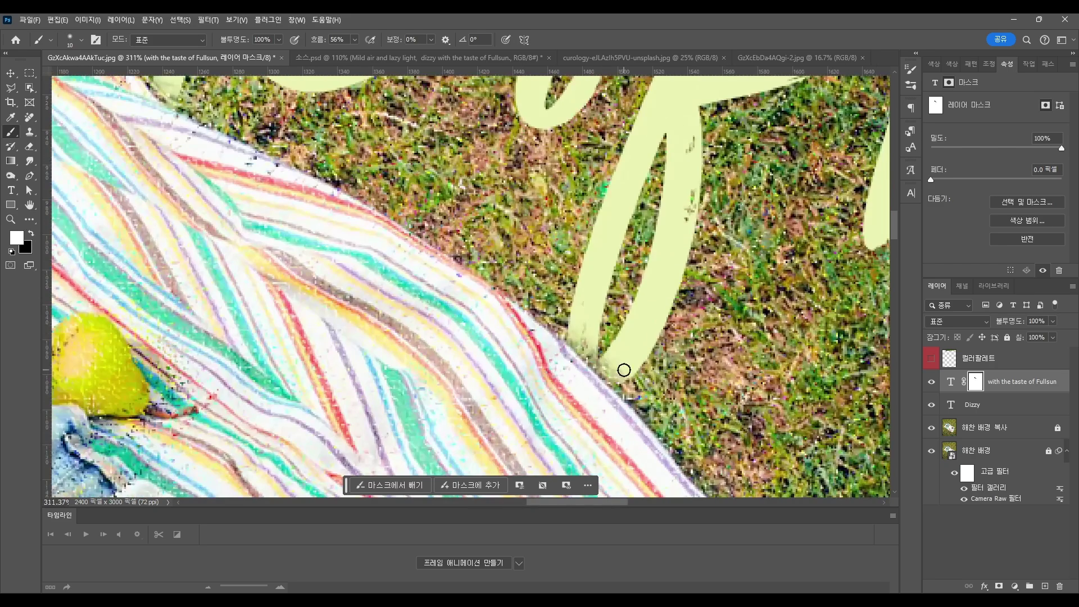
scroll(598, 308, down, 7)
drag(428, 221, 558, 335)
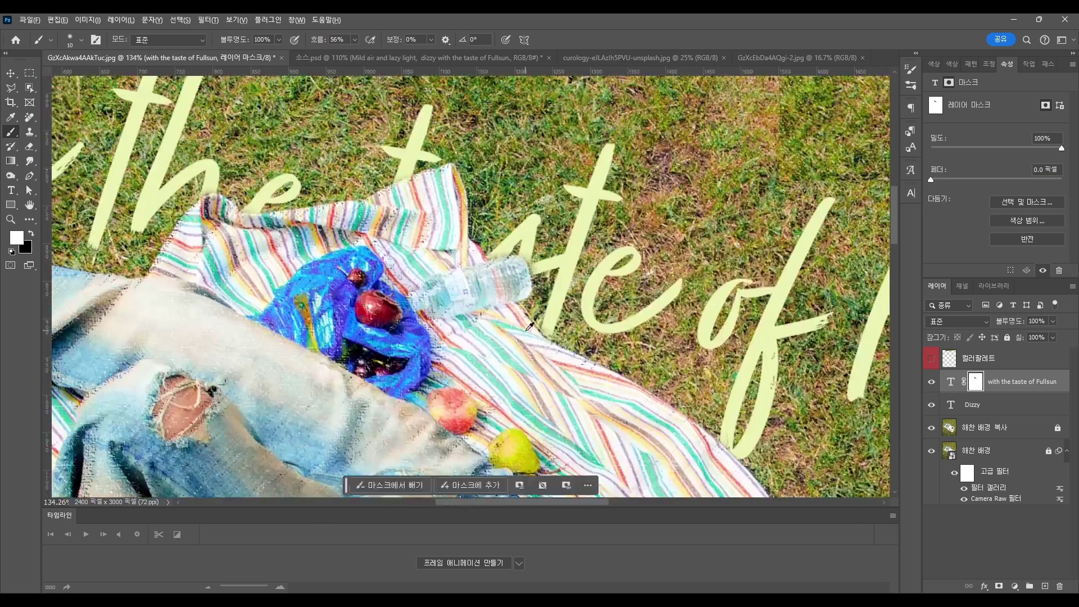
scroll(558, 336, up, 8)
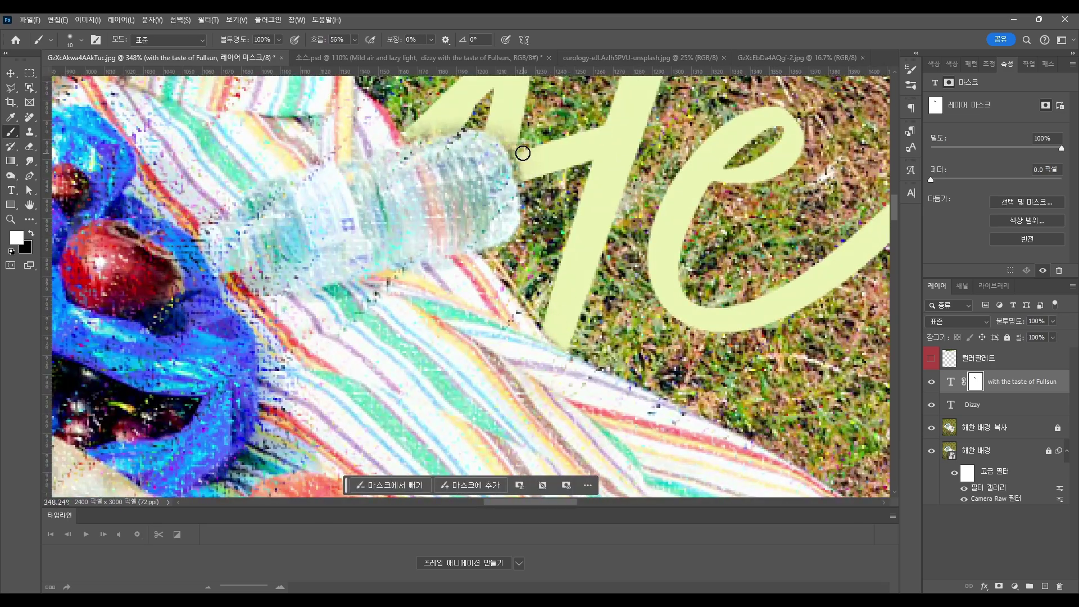
drag(481, 133, 615, 235)
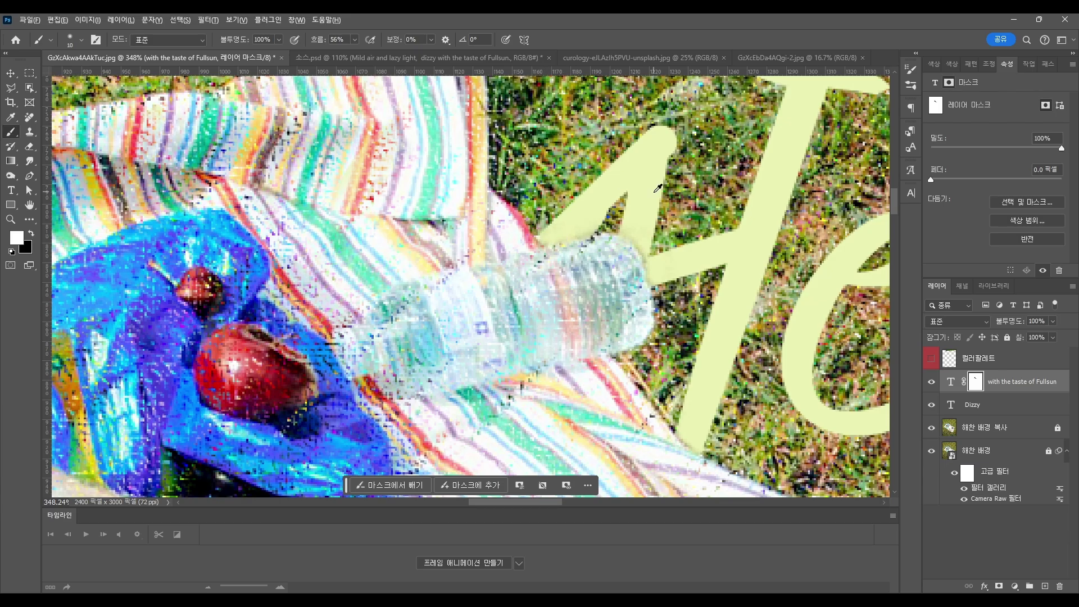
- Refine the masked edges of the letters in "the" with white where they meet the blanket's upper fold
scroll(655, 187, down, 10)
scroll(528, 233, up, 9)
scroll(526, 234, down, 2)
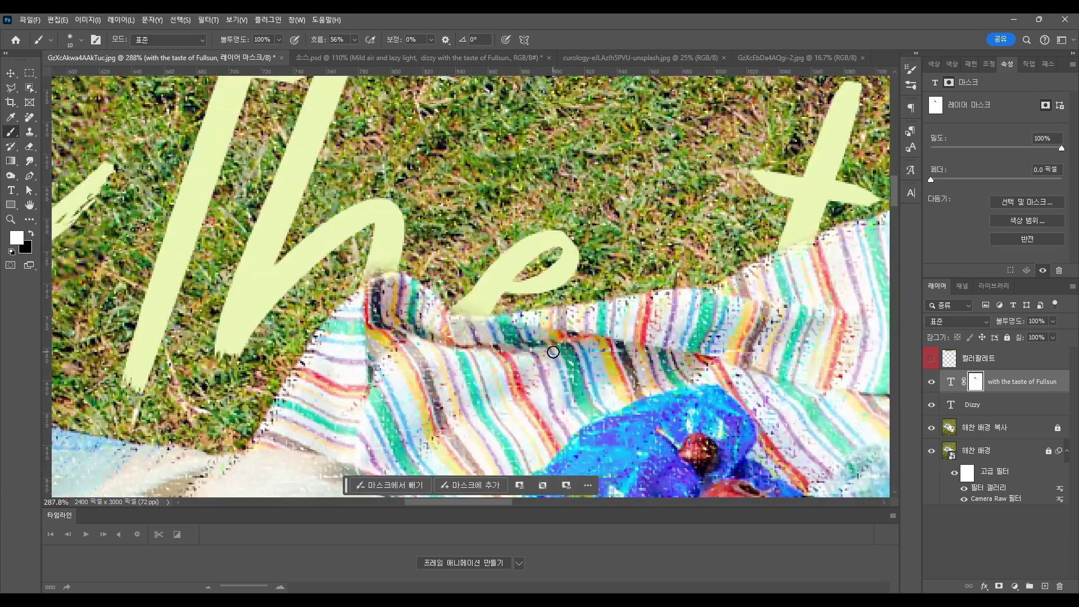
scroll(456, 297, up, 4)
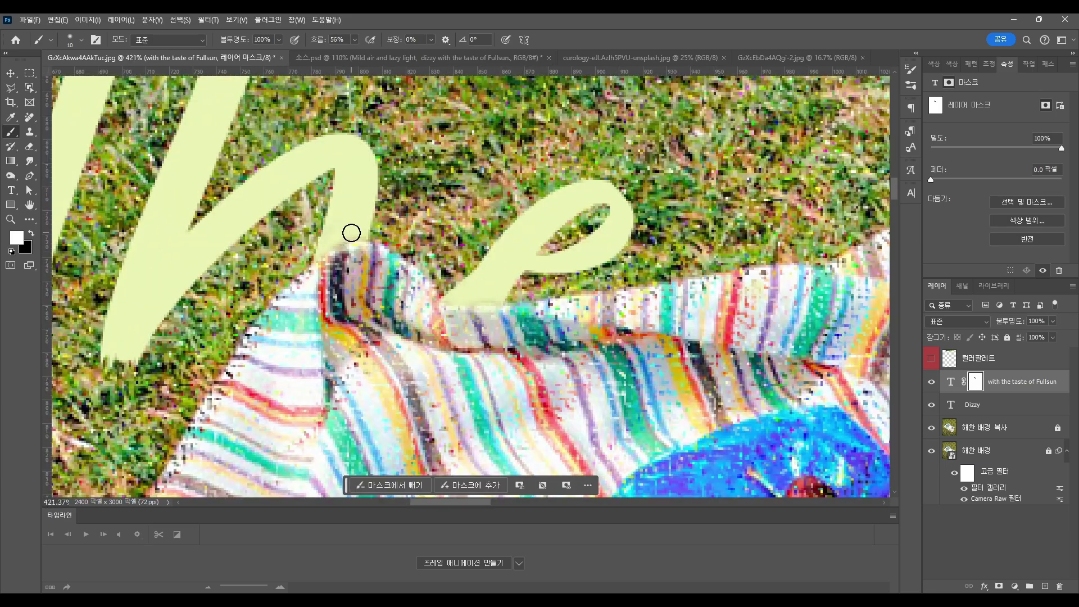
scroll(371, 231, down, 12)
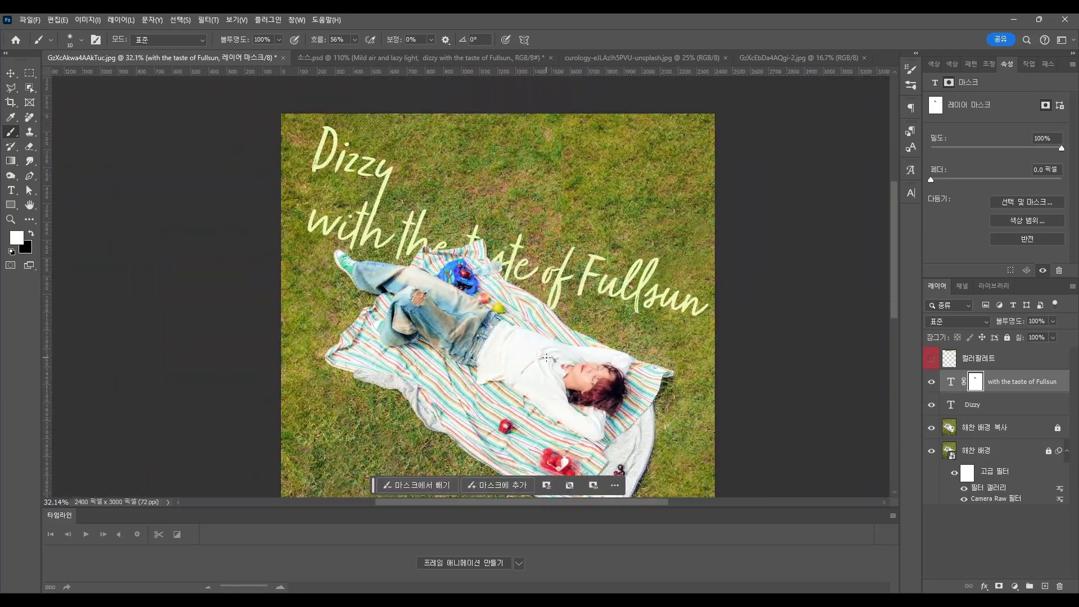
scroll(547, 357, down, 1)
- Group both title text layers under the name "title" and show the colour palette layer
key(v)
click(992, 403)
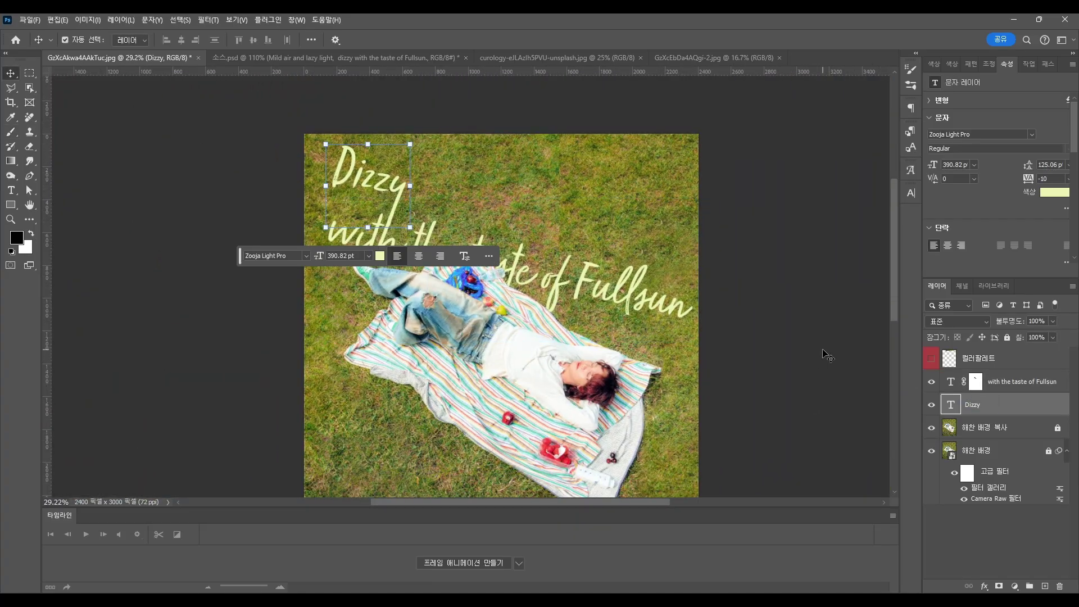
click(826, 357)
scroll(660, 341, up, 1)
drag(670, 340, 645, 309)
key(ctrl+0)
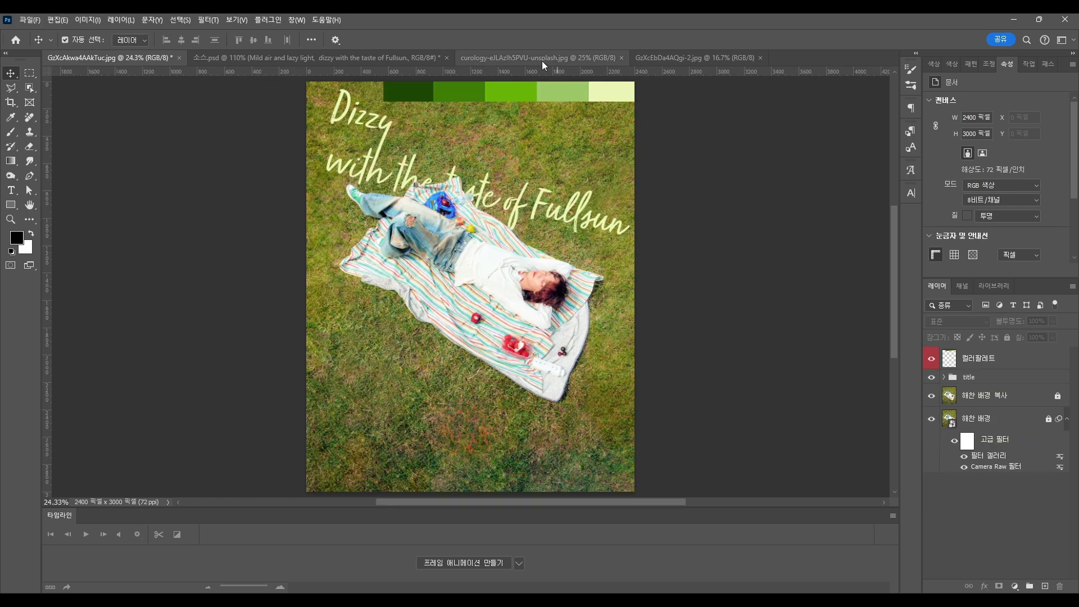
- Select the torn note with its tape in the curology image, copy it to its own layer and bring it into the poster
click(508, 60)
click(29, 87)
drag(398, 208, 533, 398)
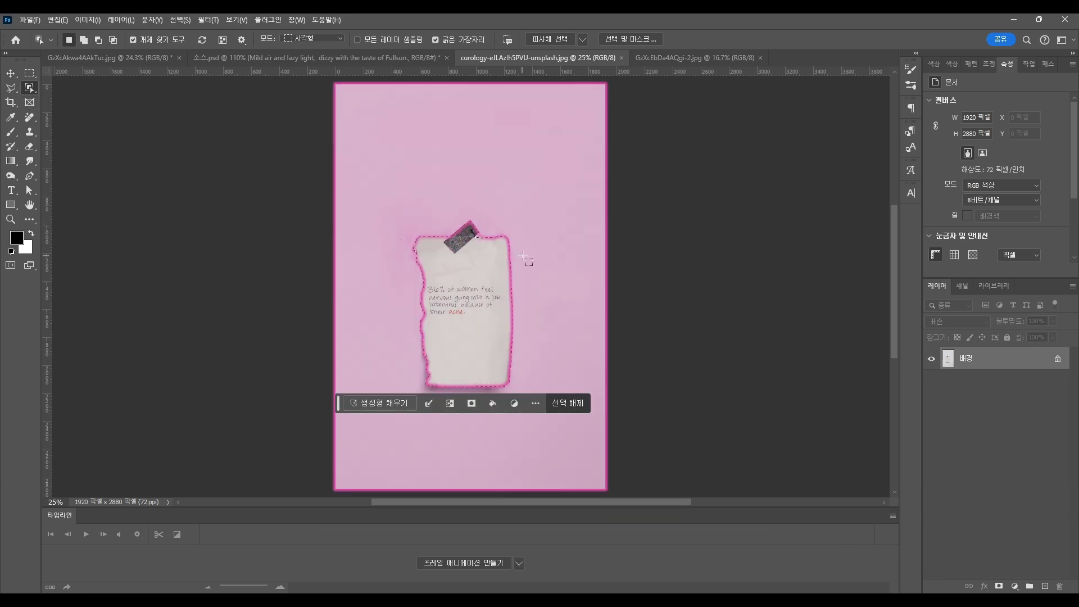
key(v)
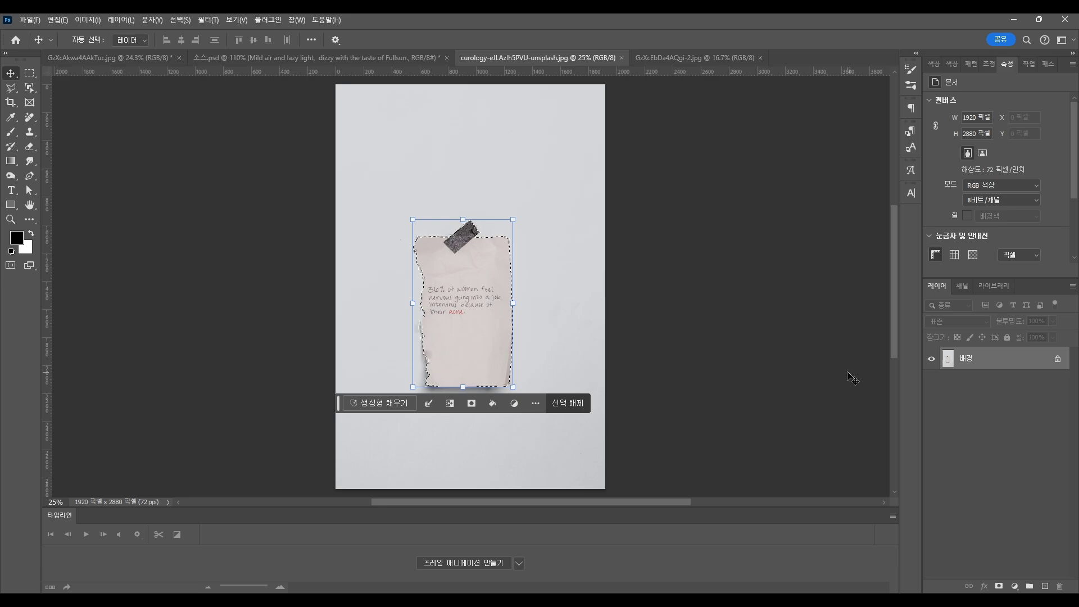
key(ctrl+j)
drag(999, 360, 463, 354)
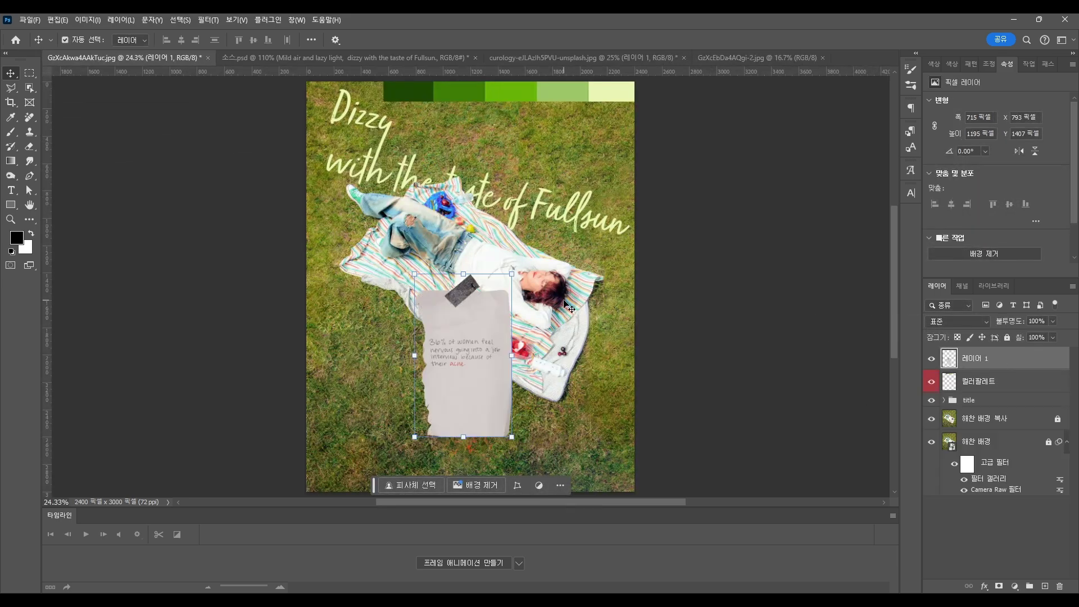
- Scale the note to 67.07%, rotate it 33.33° beside the blanket, and place its layer below the colour palette
key(ctrl+t)
drag(531, 274, 458, 344)
drag(394, 426, 425, 379)
drag(457, 346, 458, 350)
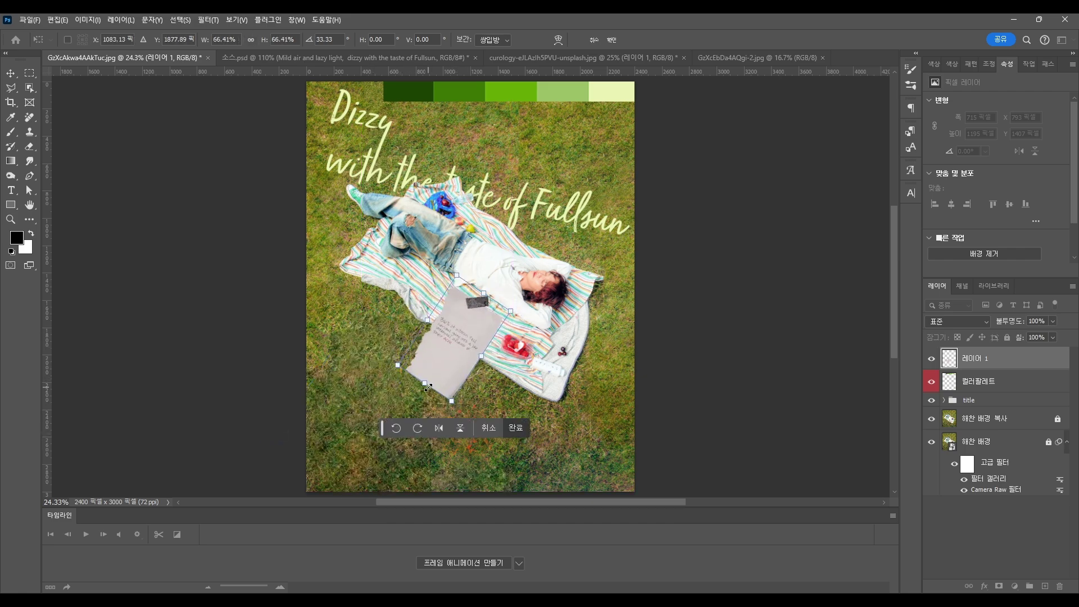
mouse_move(428, 387)
mouse_down()
mouse_move(434, 379)
mouse_move(428, 386)
mouse_up()
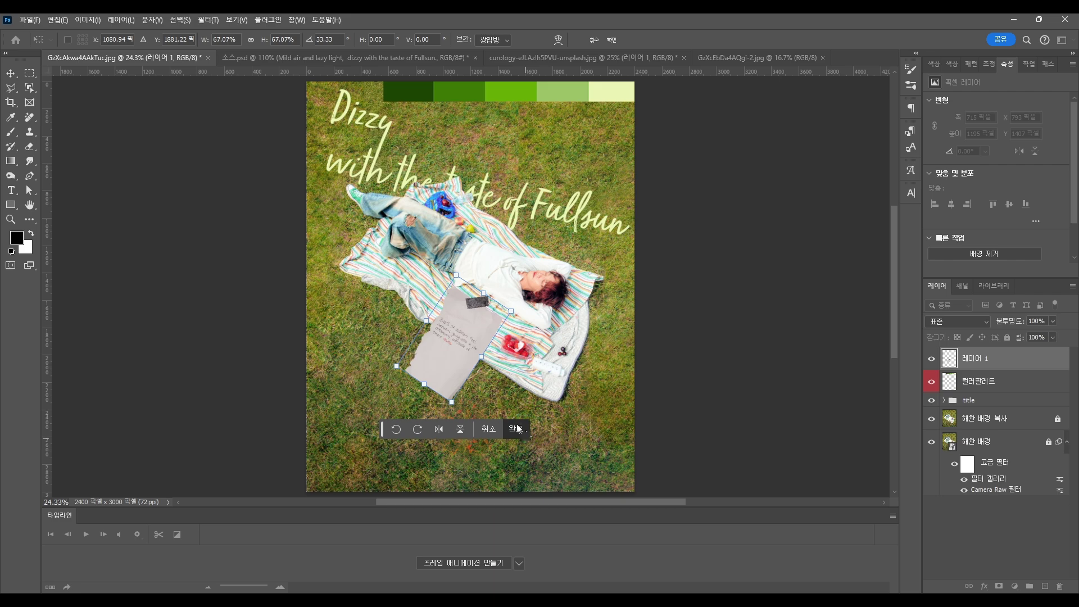
click(522, 432)
drag(1007, 363, 1007, 391)
- Select only the tape strip on the curology image's background layer, copy it to a new layer and bring it into the poster
click(582, 58)
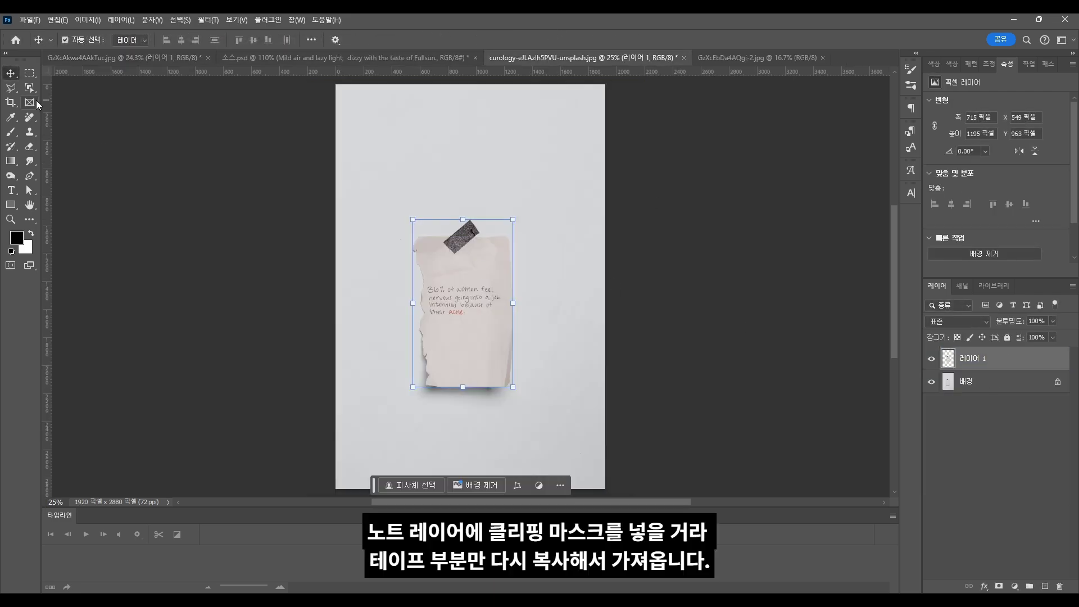
click(932, 358)
click(978, 381)
click(30, 88)
click(462, 237)
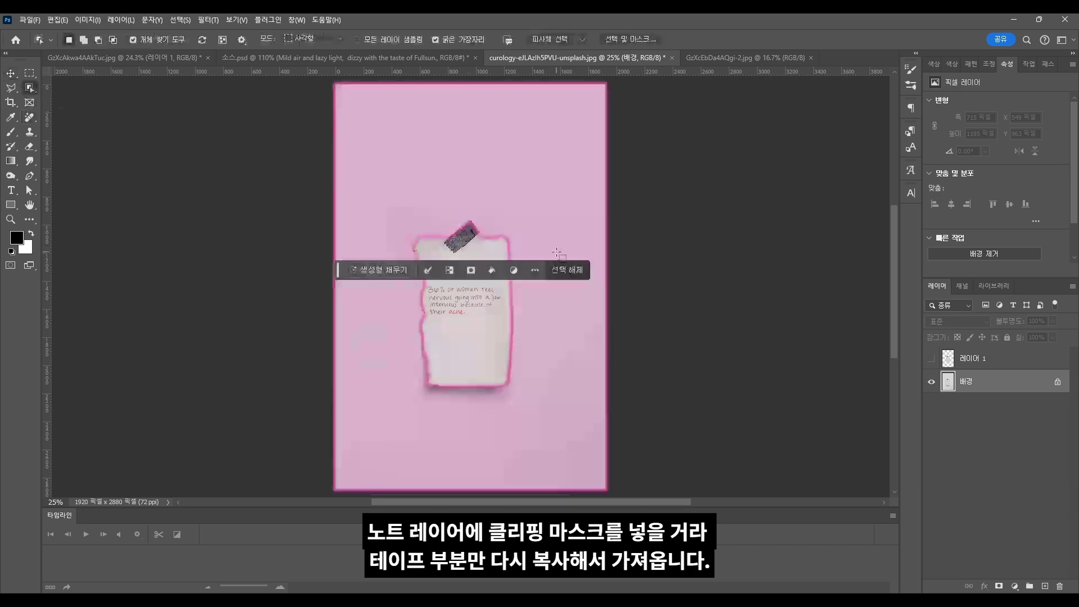
key(ctrl+j)
drag(1040, 378, 482, 275)
- Scale the tape strip to 70.54%, rotate it 30.64° and align it over the tape on the note
scroll(484, 307, up, 9)
click(13, 74)
drag(487, 330, 492, 321)
scroll(464, 315, up, 4)
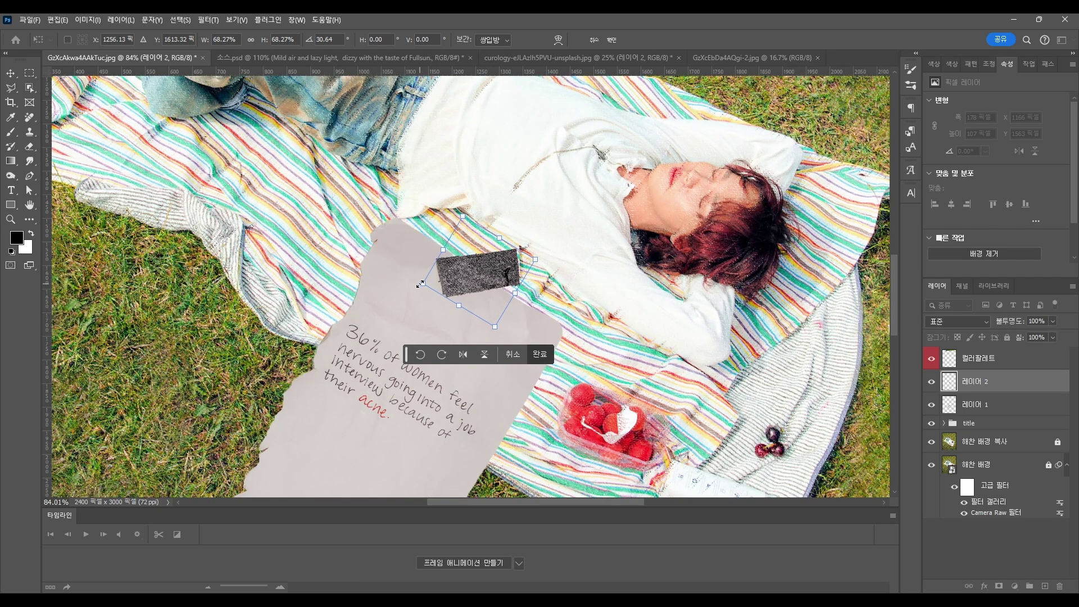
drag(419, 289, 474, 280)
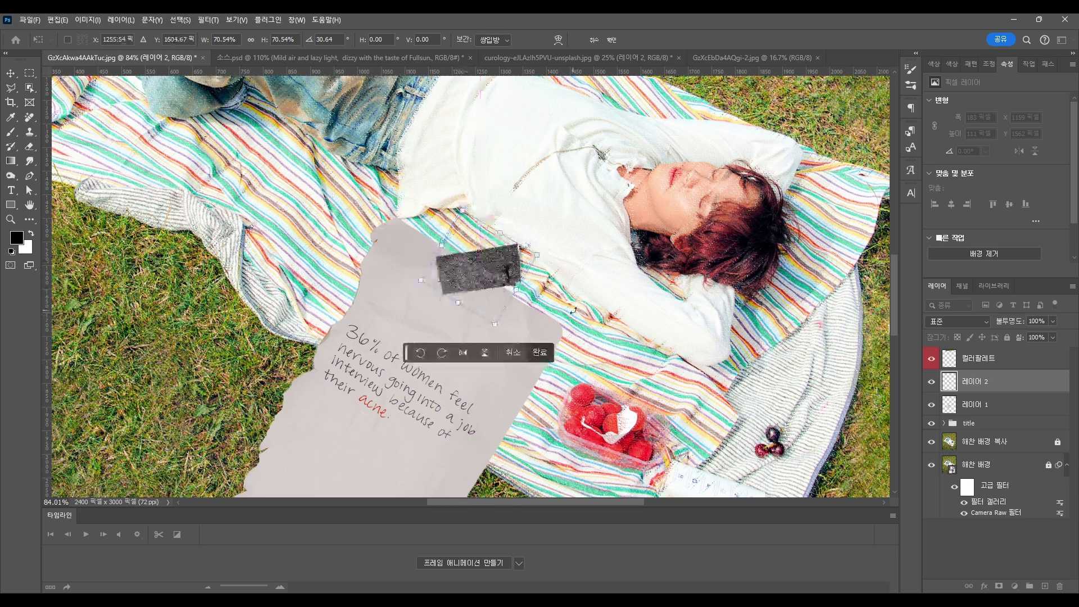
key(Return)
- Bring the bitten apple photo into the poster directly above the note layer and clip it to the note
scroll(514, 281, down, 9)
click(959, 405)
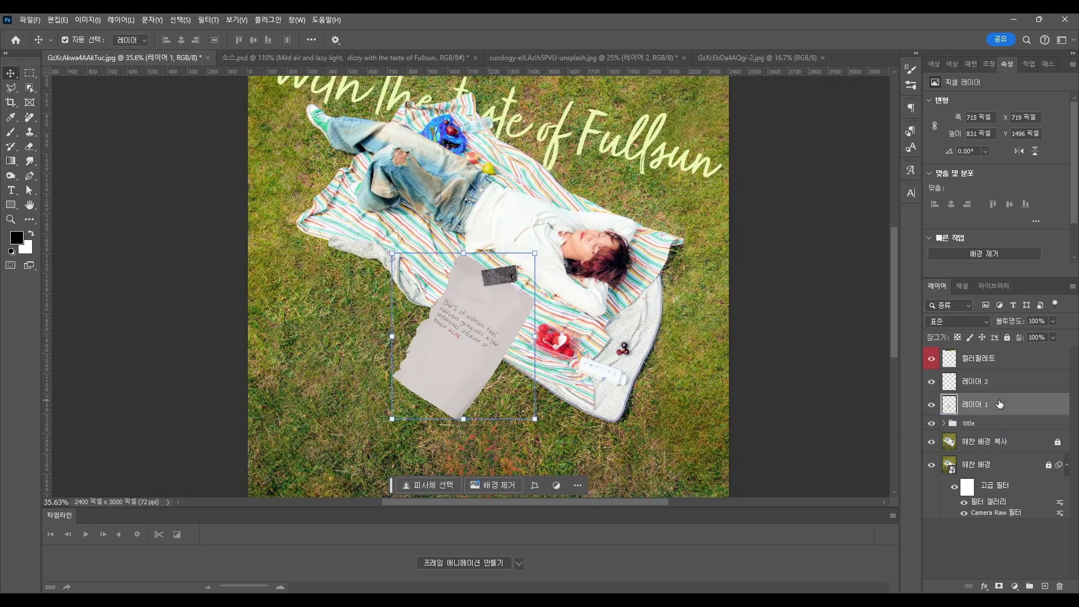
scroll(898, 349, down, 1)
click(744, 56)
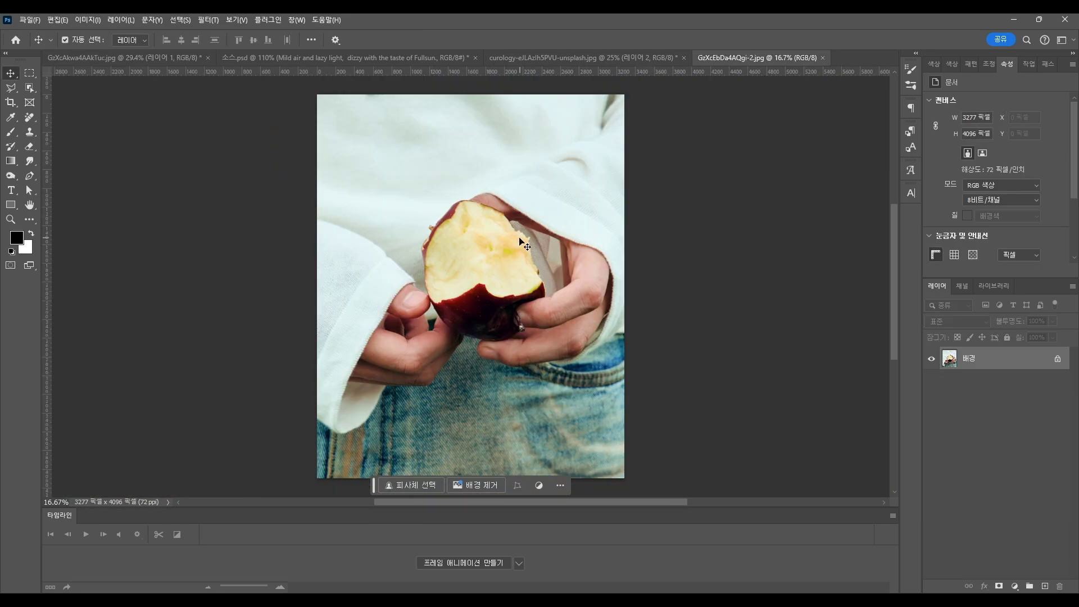
drag(1005, 367, 523, 316)
scroll(525, 318, down, 4)
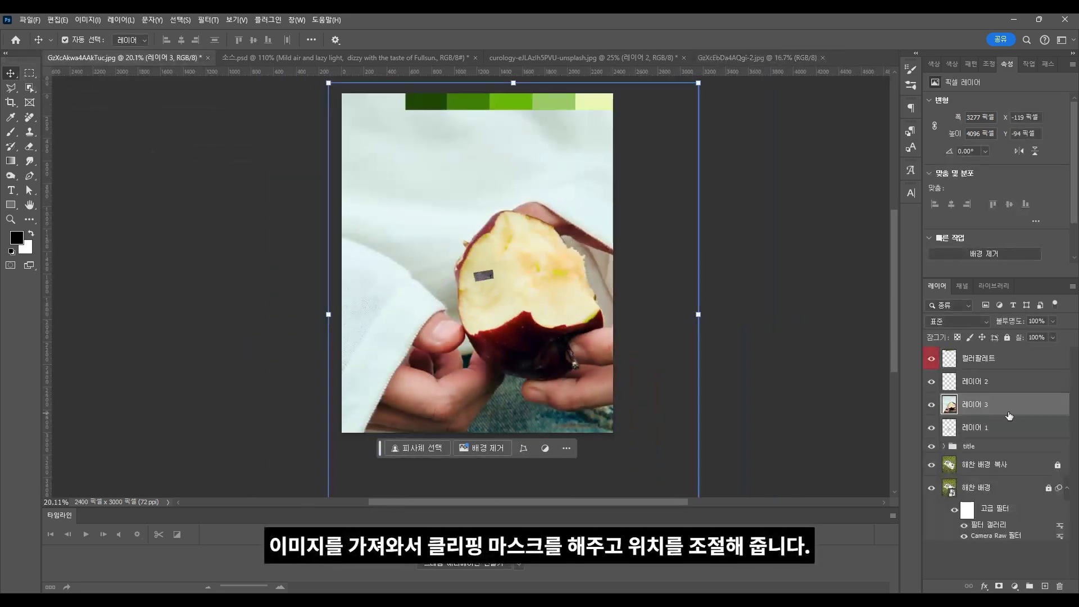
alt+click(1020, 414)
- Scale the apple photo to 25.61%, rotate it 31.01° and position it so the apple and hands sit within the note shape
key(ctrl+t)
drag(522, 83, 523, 241)
scroll(554, 337, down, 3)
drag(619, 478, 534, 369)
drag(526, 280, 476, 264)
scroll(475, 264, up, 2)
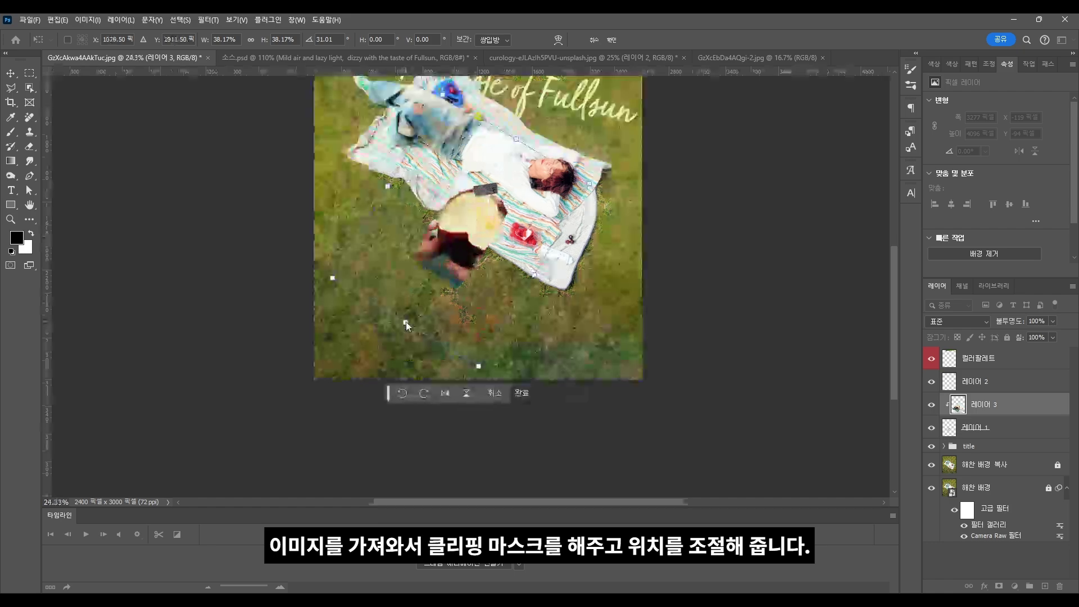
drag(406, 325, 422, 298)
scroll(477, 242, up, 2)
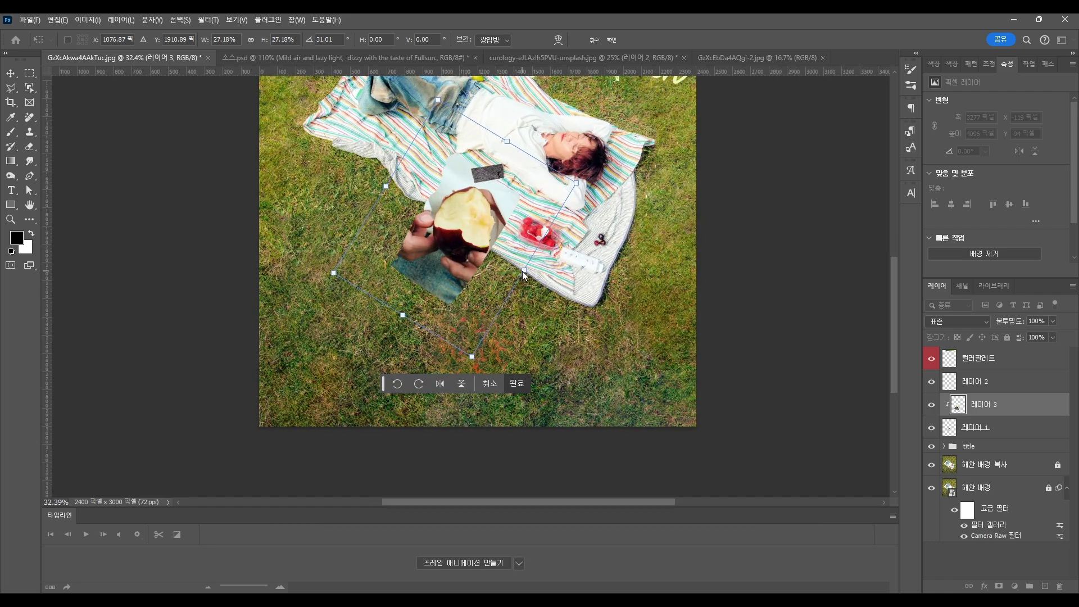
mouse_move(524, 270)
mouse_down()
mouse_move(464, 255)
mouse_move(509, 272)
mouse_up()
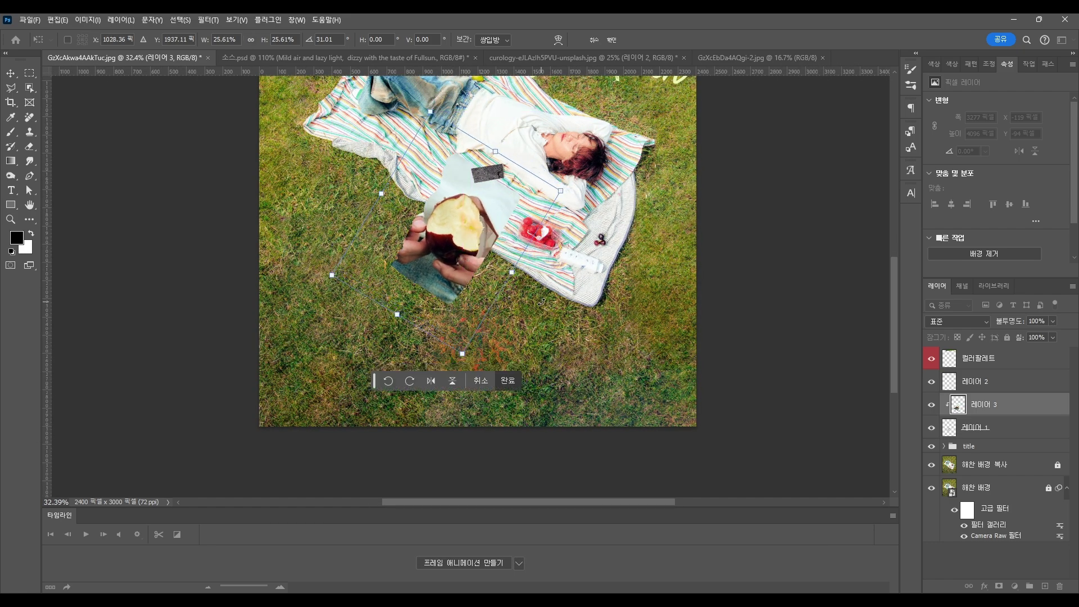
scroll(543, 303, up, 2)
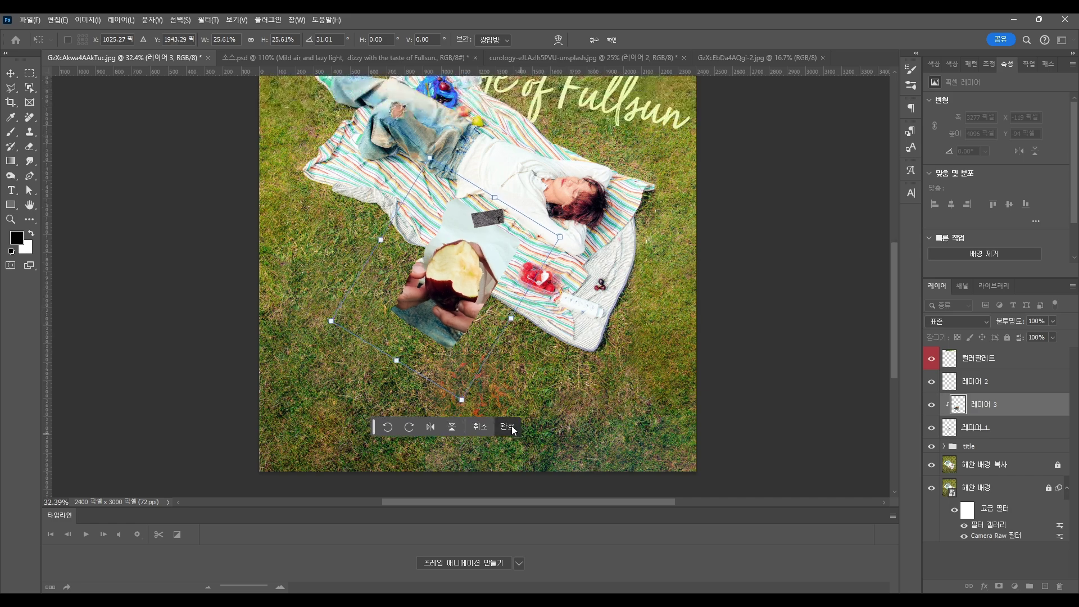
click(508, 427)
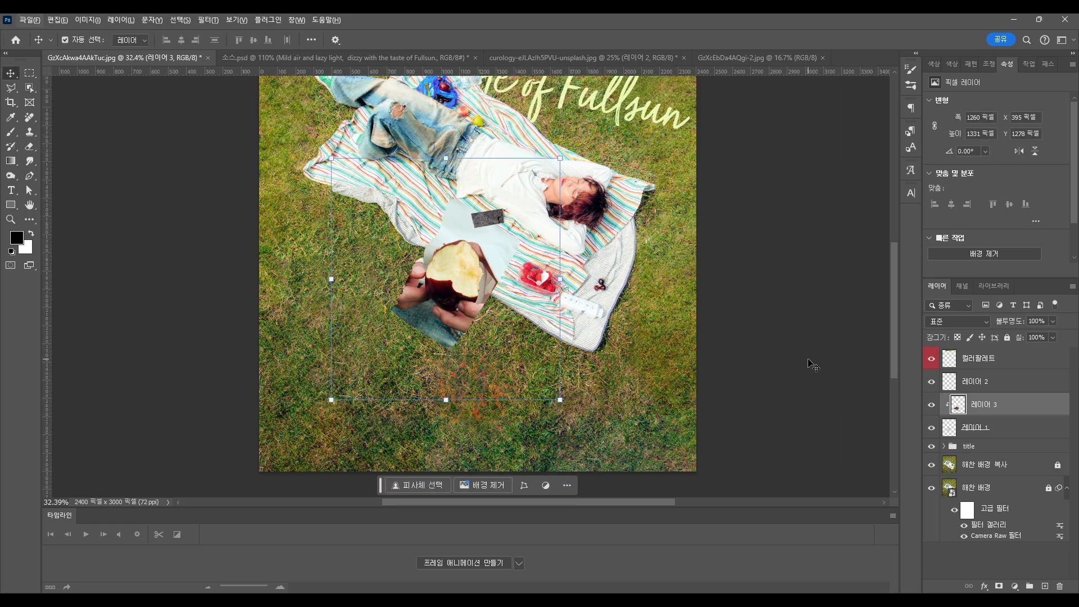
- Convert the apple photo layer to a smart object and open the Rough Pastels effect in the Filter Gallery
right_click(1012, 406)
click(1021, 304)
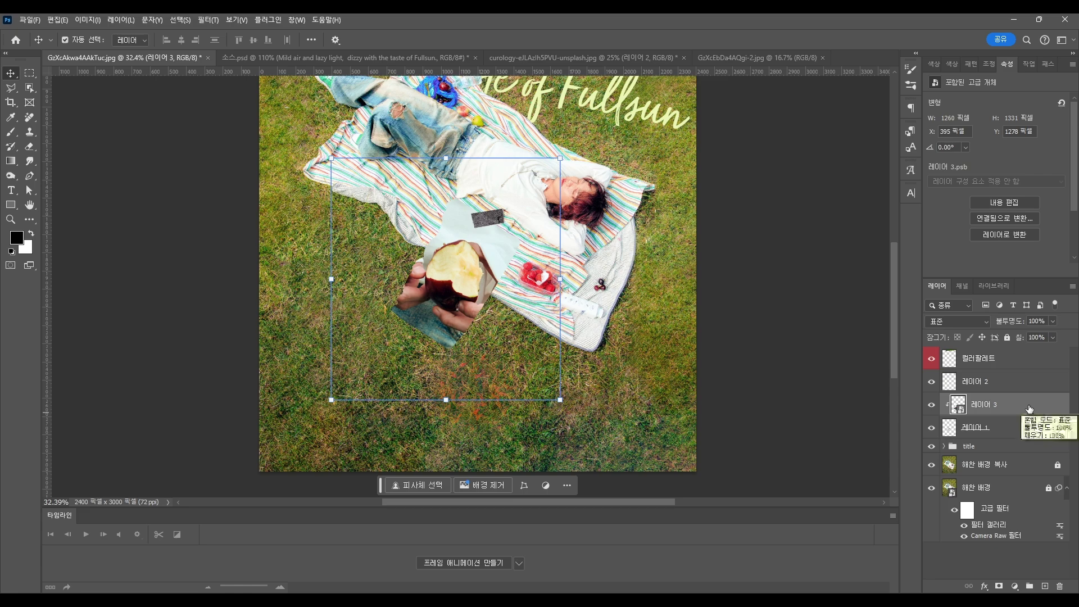
click(208, 20)
click(228, 97)
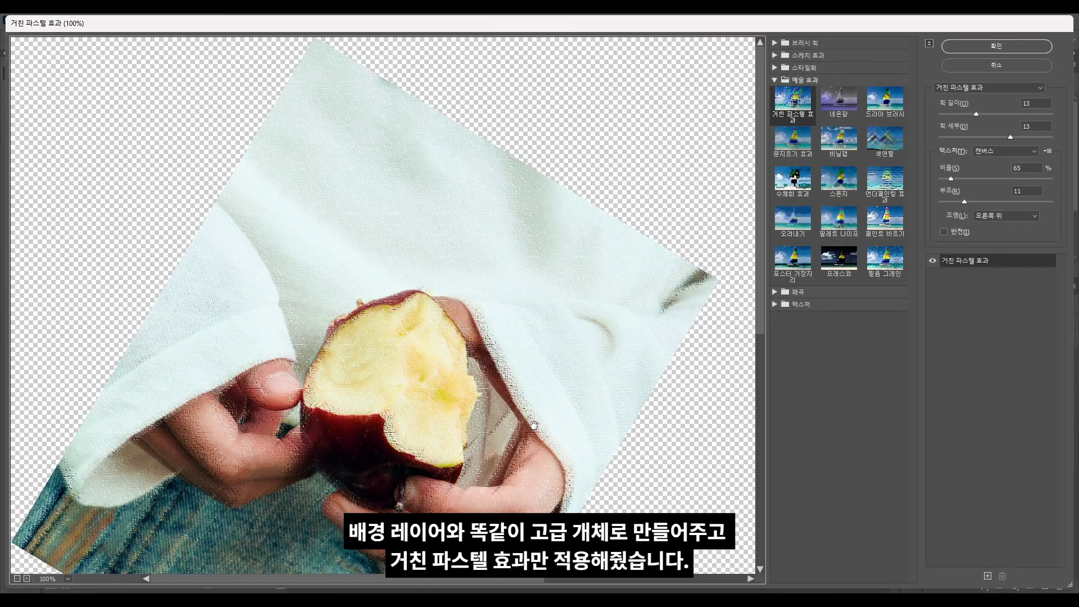
scroll(540, 420, down, 3)
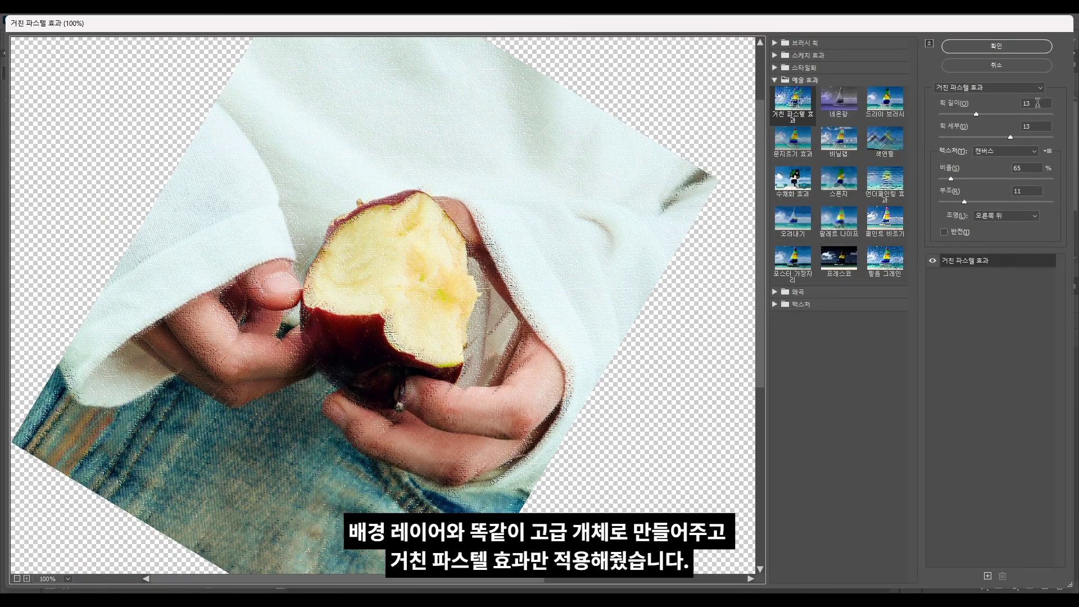
- Set the Rough Pastels scaling to 100%, relief to 20, light to bottom, stroke length to 4 and stroke detail to 6
double_click(1019, 168)
text(100)
double_click(1019, 191)
text(20)
click(1032, 215)
click(994, 226)
double_click(1033, 127)
text(6)
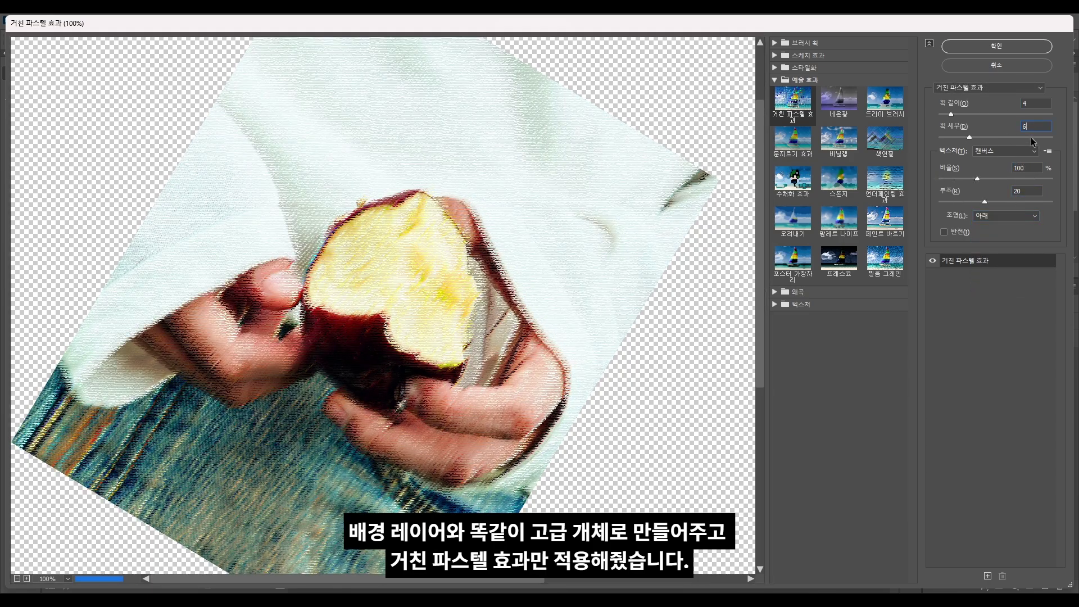
- Readjust the stroke length, set the stroke detail to 4, and apply the Rough Pastels filter to the apple photo
double_click(1039, 102)
text(50)
click(585, 347)
text(6)
double_click(1032, 127)
text(4)
click(975, 50)
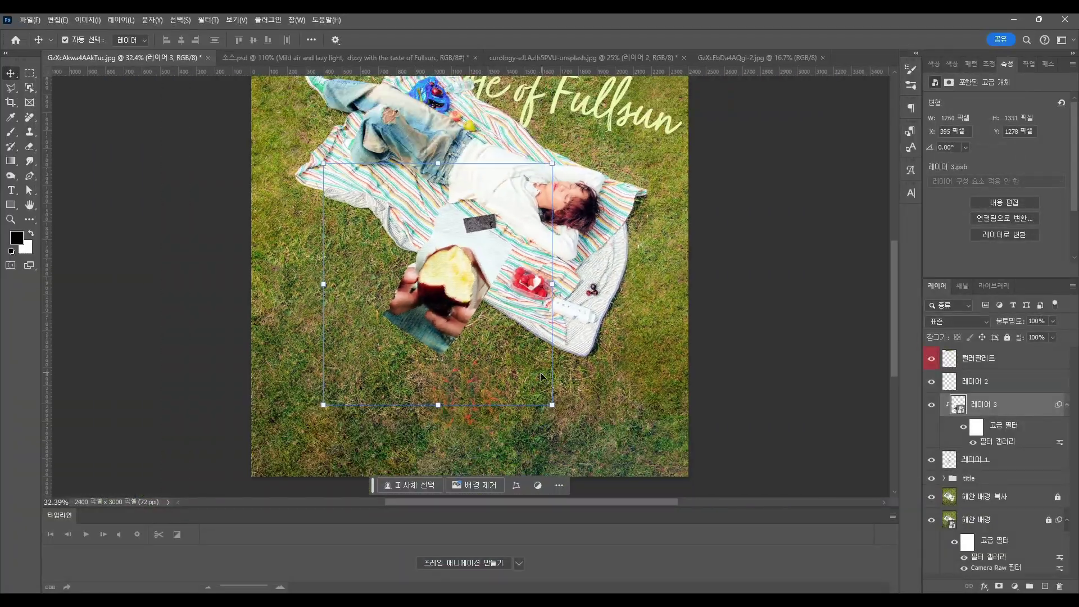
click(1026, 434)
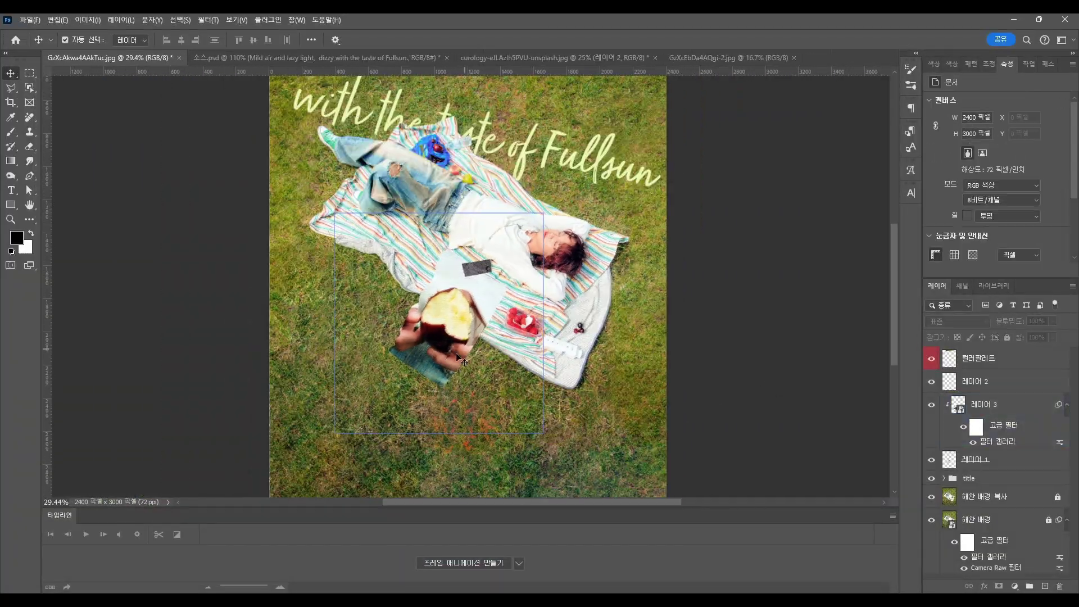
- Nudge the apple photo slightly to refine its placement within the note shape
scroll(425, 383, up, 1)
key(ctrl+t)
click(554, 239)
drag(450, 449, 440, 468)
key(ctrl+z)
drag(461, 332, 454, 330)
key(Return)
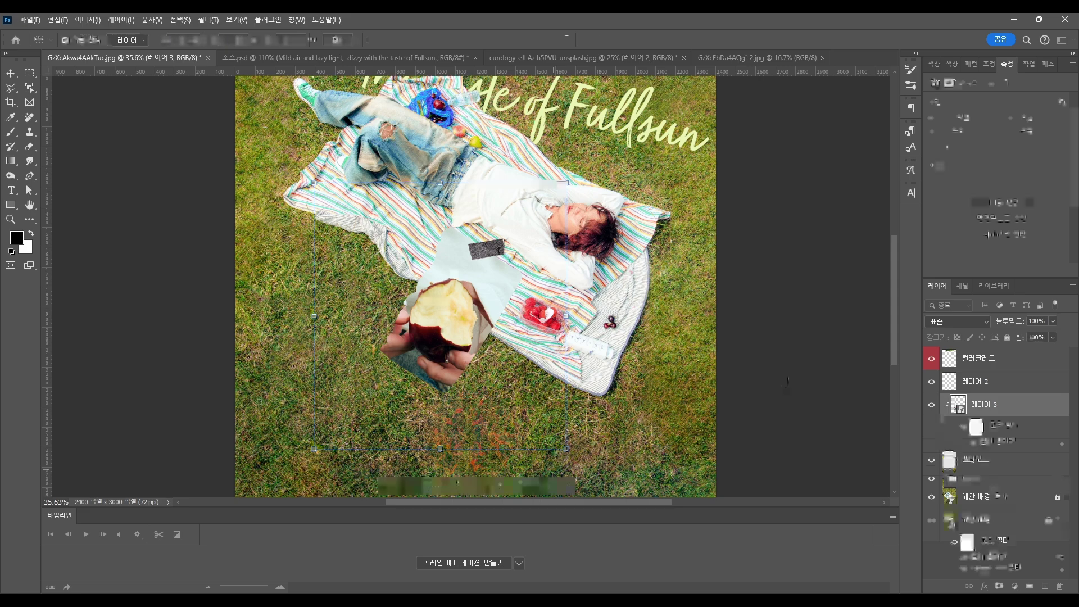
- Add a black drop shadow to the note paper layer with 27% opacity, 60° angle, 7 px distance and 16 px size
click(1004, 466)
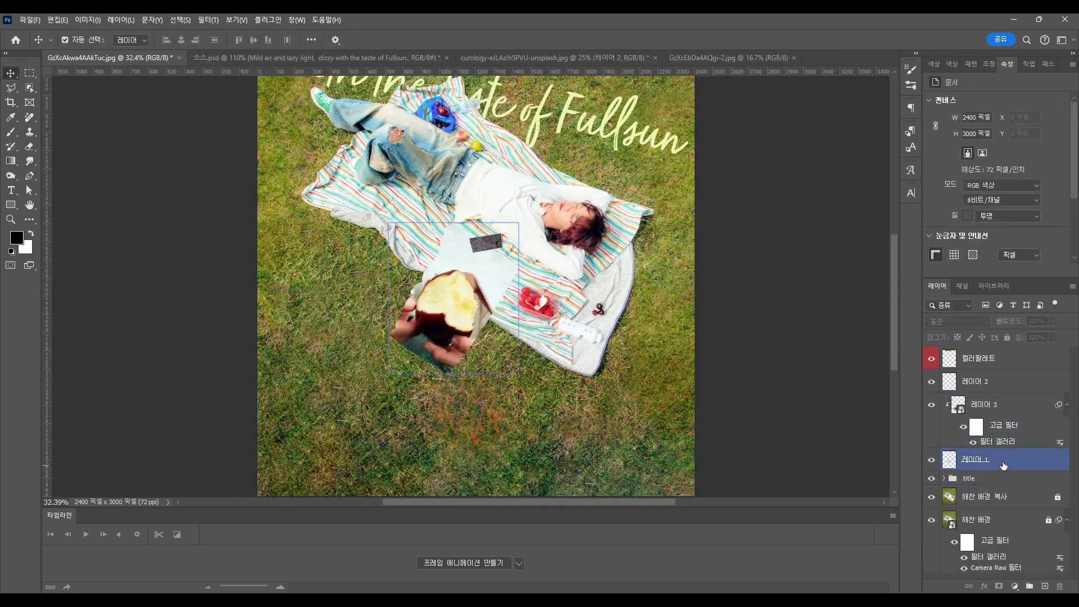
double_click(1004, 465)
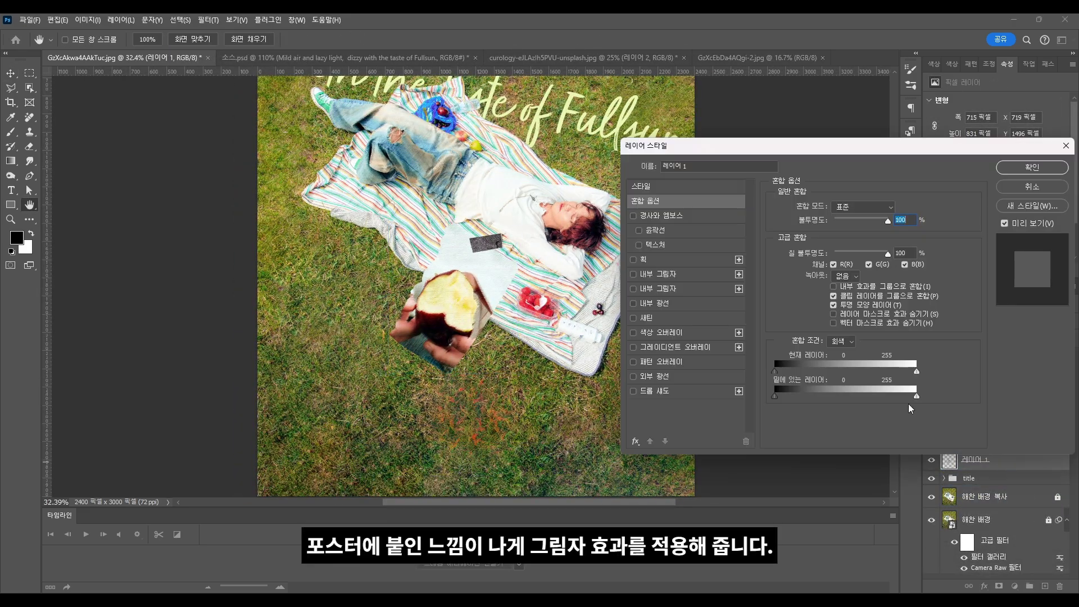
click(652, 391)
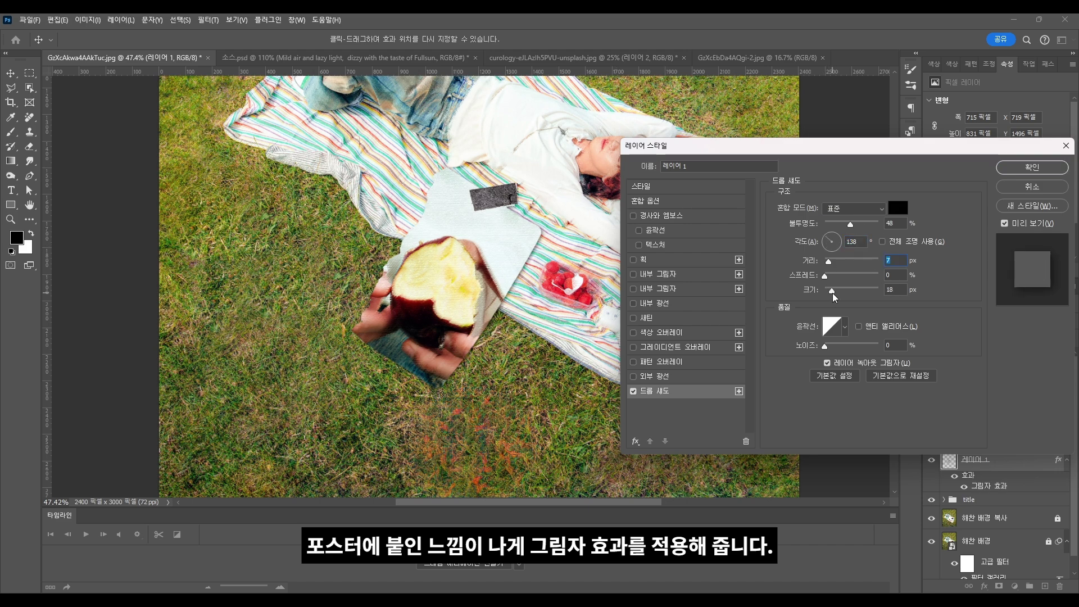
drag(832, 293, 833, 293)
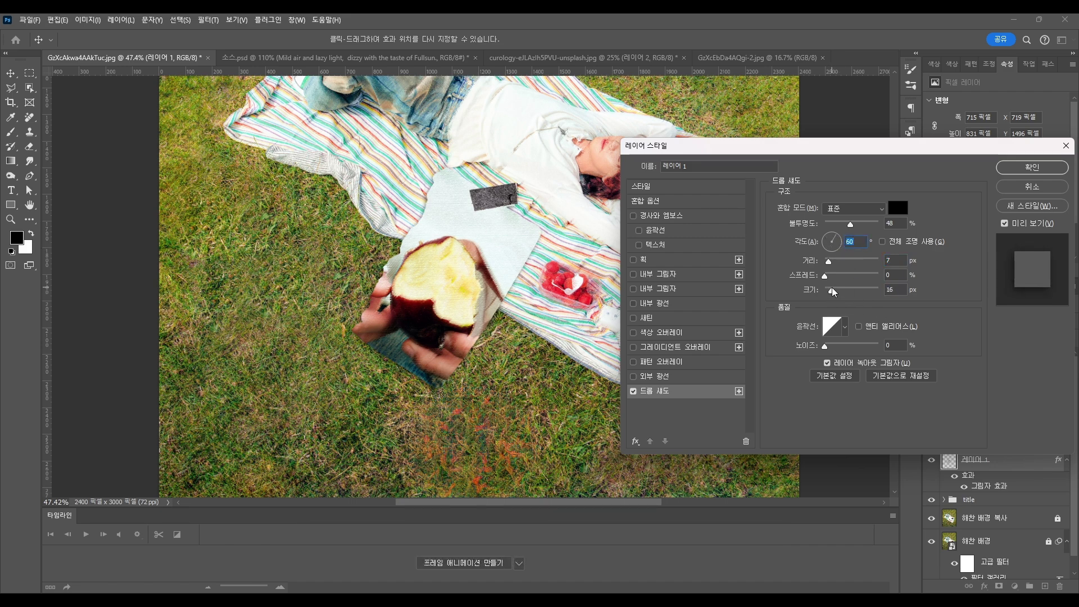
click(840, 224)
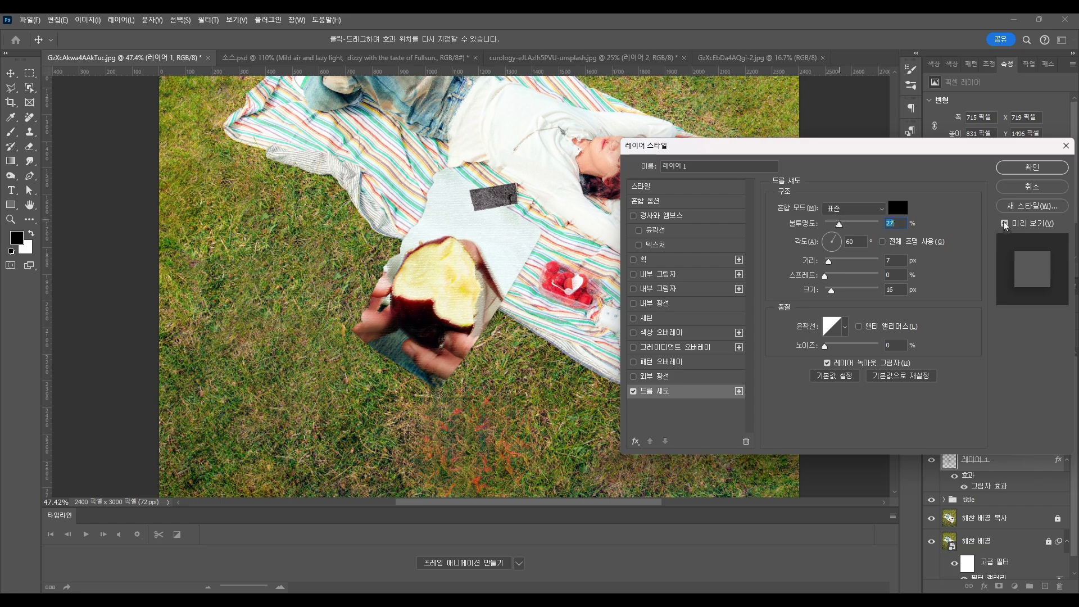
click(1037, 171)
scroll(637, 290, down, 3)
click(798, 345)
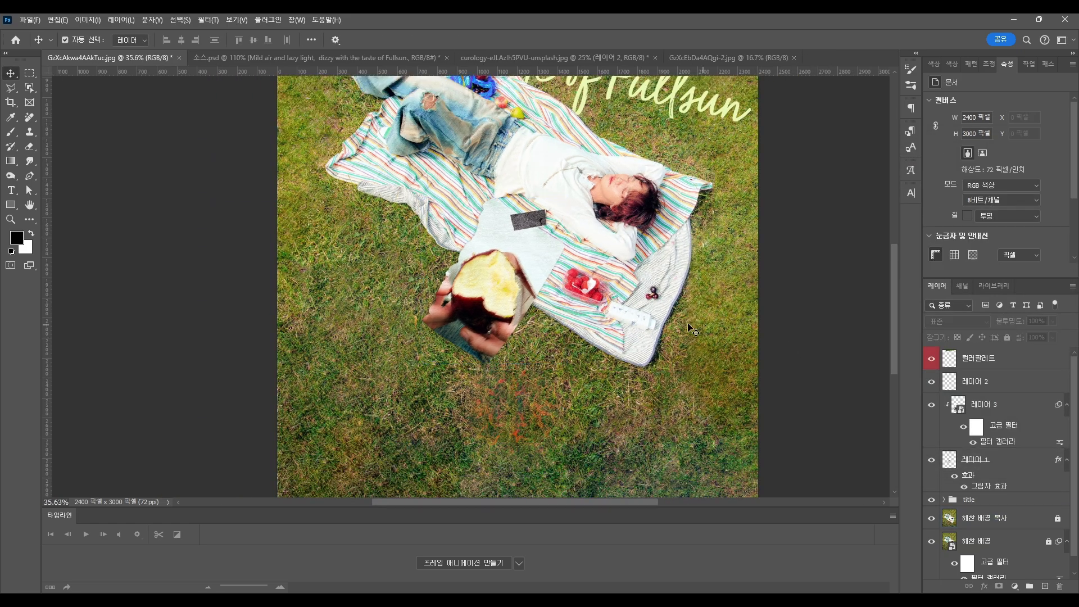
- Group the note paper, apple photo and tape layers and name the group 노트 프레임 1
click(1005, 465)
shift+click(1006, 382)
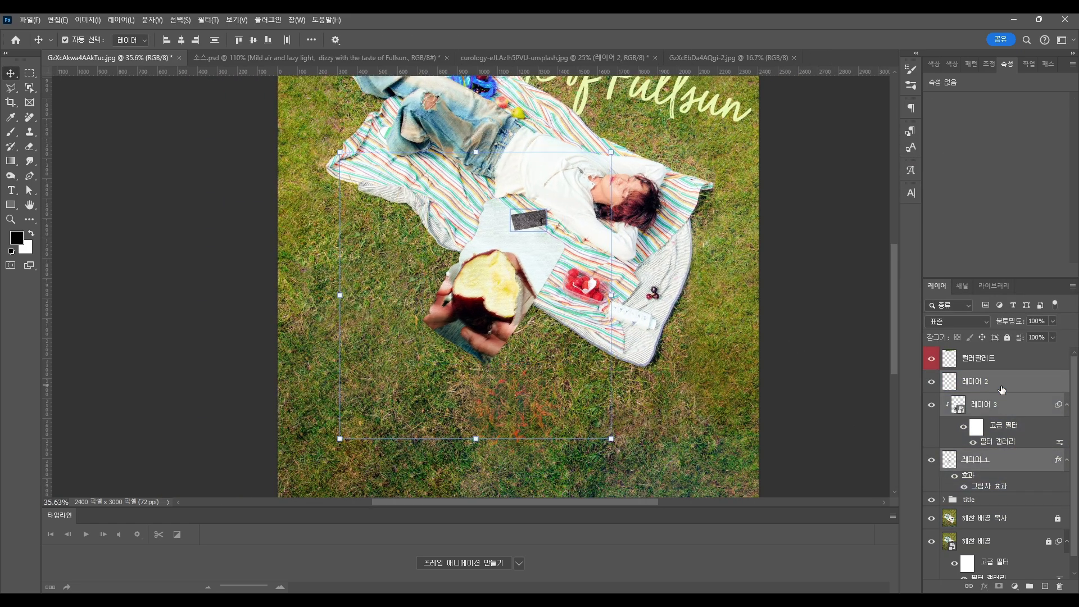
key(ctrl+g)
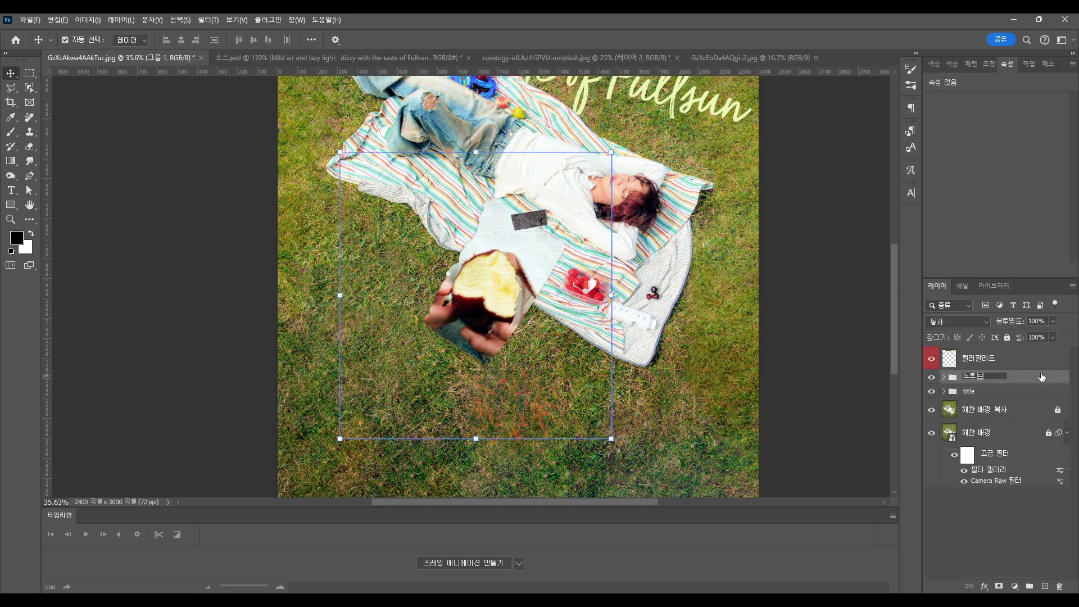
key(Return)
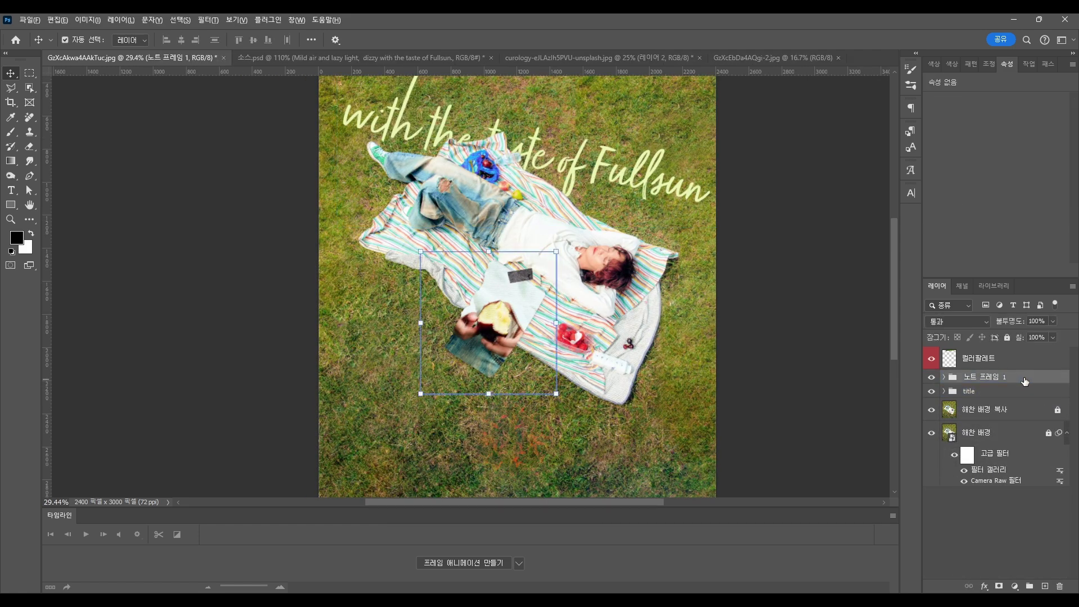
- Duplicate the note group and move the copy up and to the left of the original note
alt+drag(1023, 381, 1021, 370)
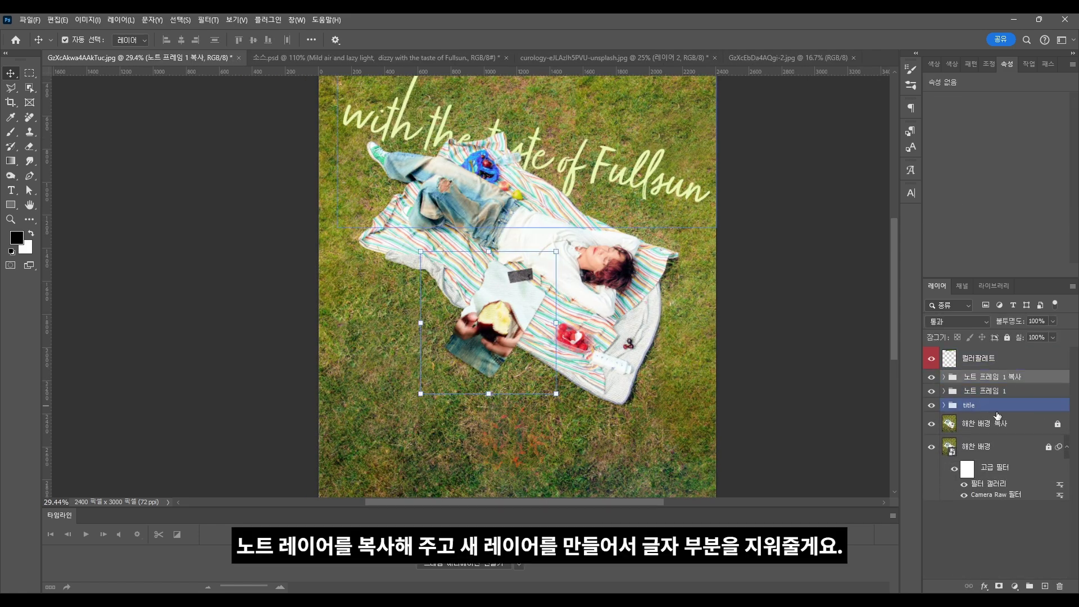
key(ctrl+t)
click(559, 244)
drag(523, 304, 454, 279)
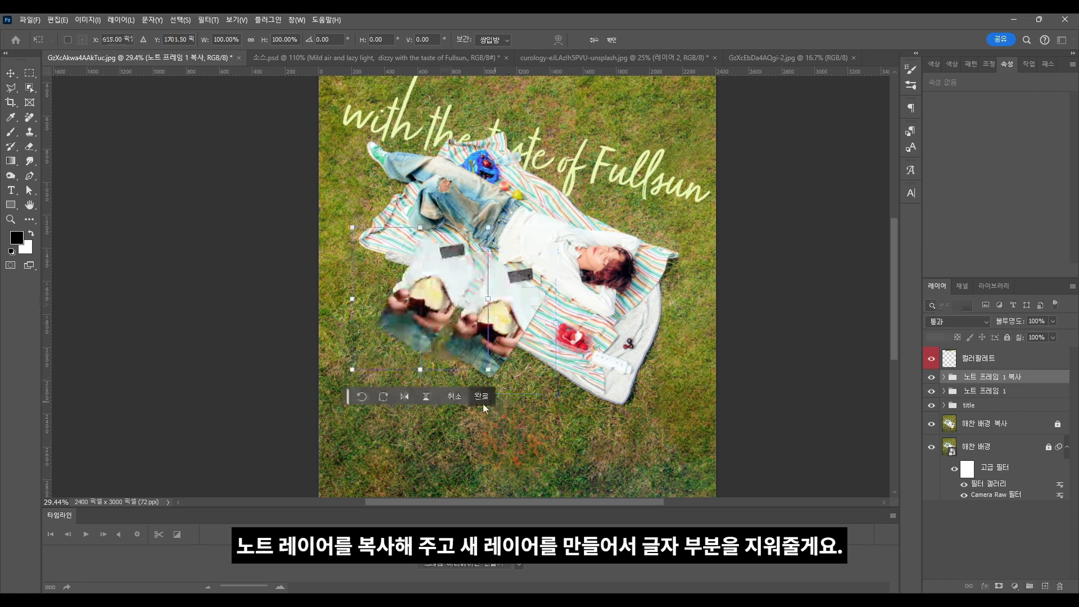
click(484, 397)
- Delete the apple photo layer from the copied note group
click(945, 377)
click(1015, 425)
key(Delete)
- Rotate the copied note group 17.30° and position it beside the apple note
click(1016, 378)
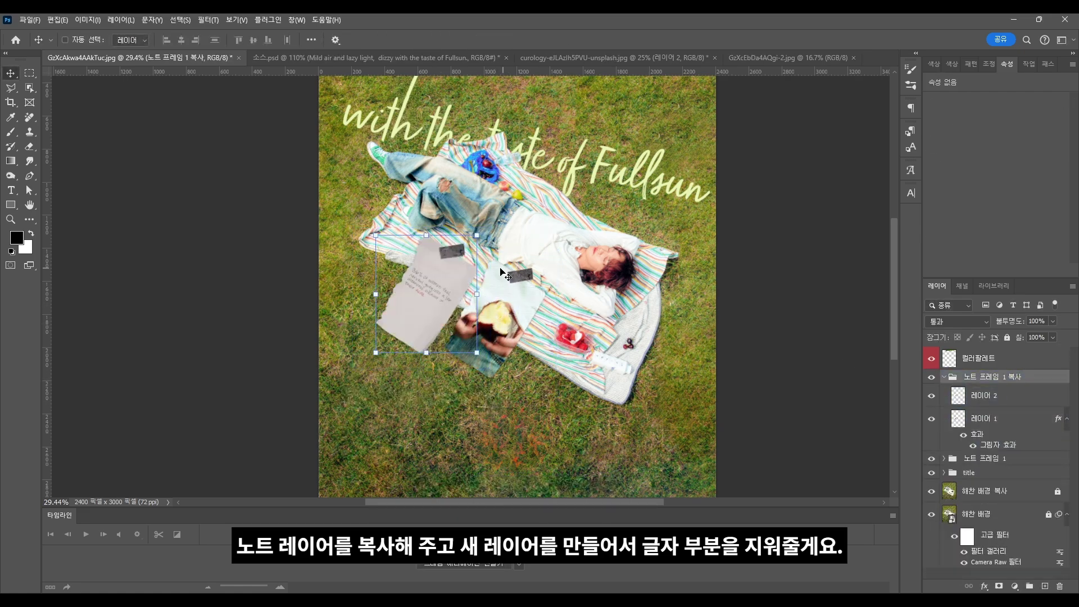
key(ctrl+t)
scroll(506, 239, up, 2)
drag(479, 216, 492, 243)
drag(432, 314, 443, 306)
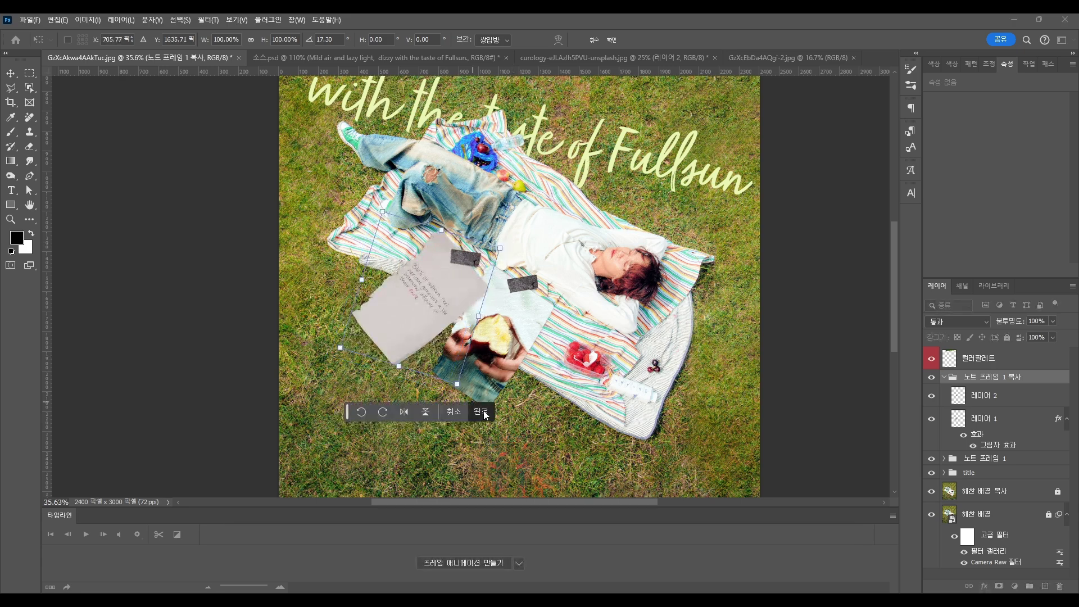
click(483, 415)
- Add a new layer above the copied note's paper layer and clip it to the paper
click(420, 298)
scroll(419, 298, up, 1)
click(1044, 586)
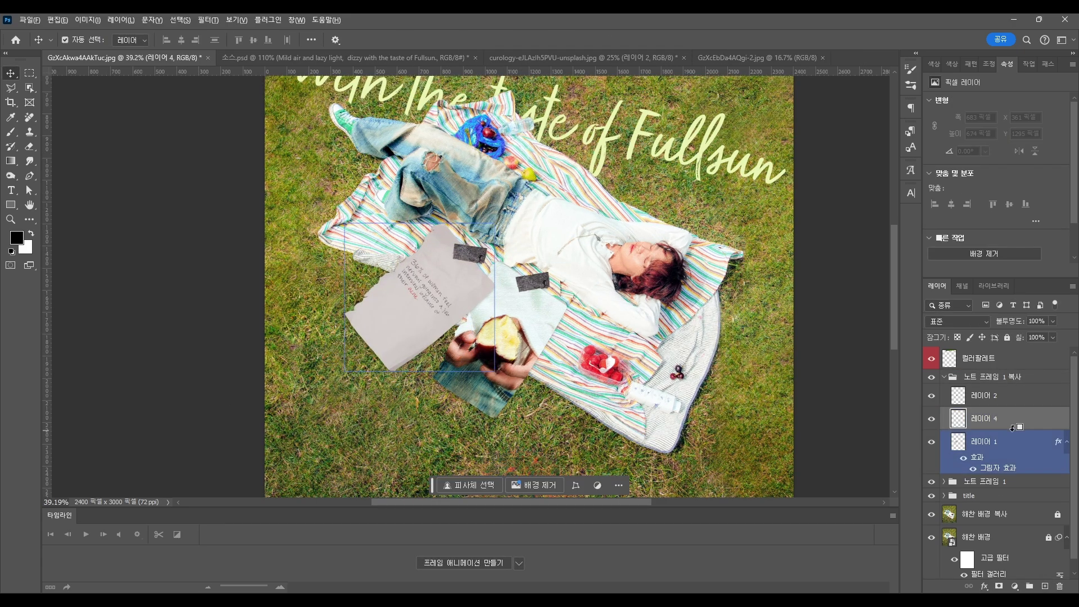
alt+click(1019, 429)
- Sample the paper colour d6d1ce from the copied note and paint over its handwriting with the Brush tool
scroll(420, 289, up, 7)
click(18, 237)
click(360, 335)
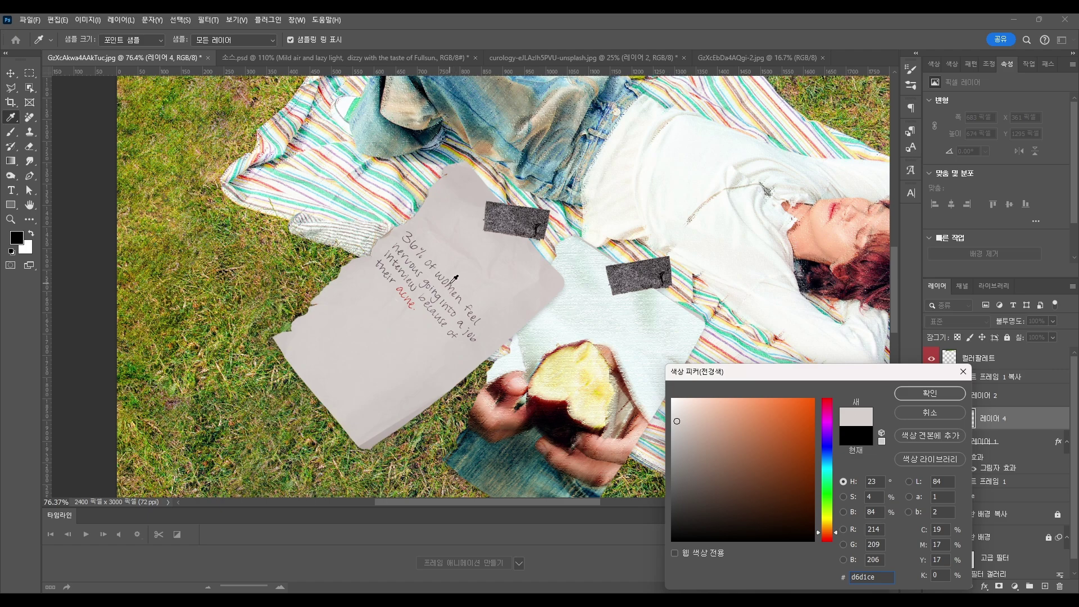
click(929, 393)
key(b)
scroll(374, 290, up, 2)
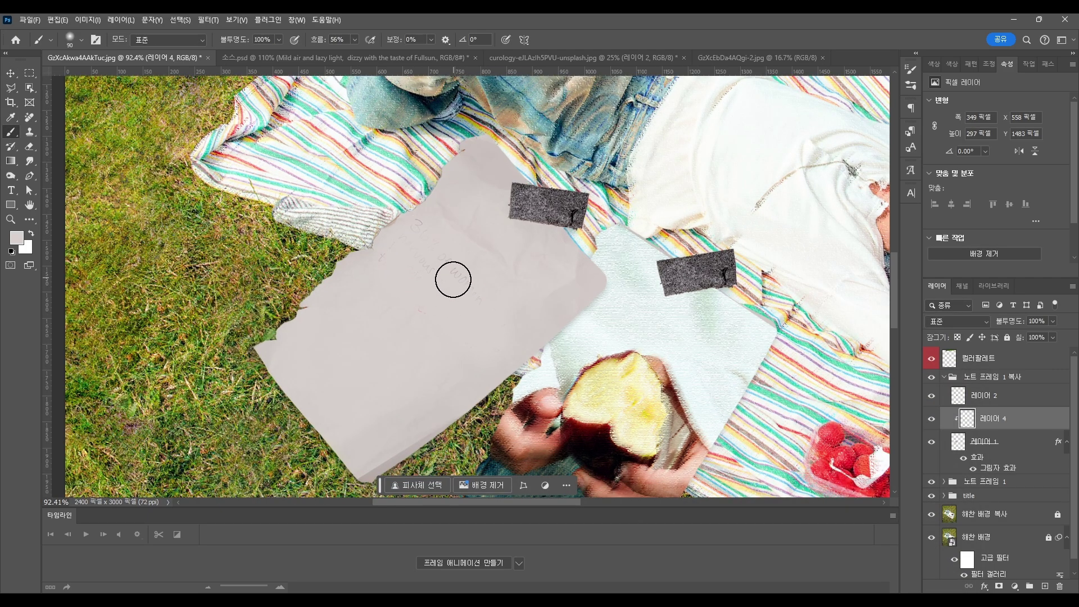
key(v)
scroll(445, 295, down, 8)
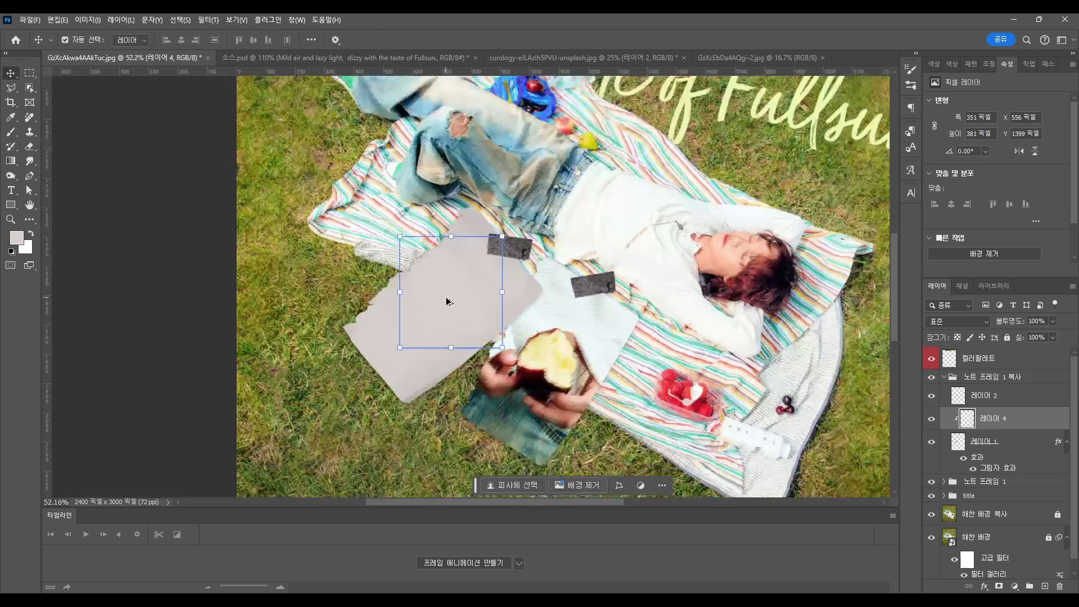
- Bring the "Taste" text from the 소스.psd document onto the blank note inside the copied note group
click(1021, 393)
click(1012, 377)
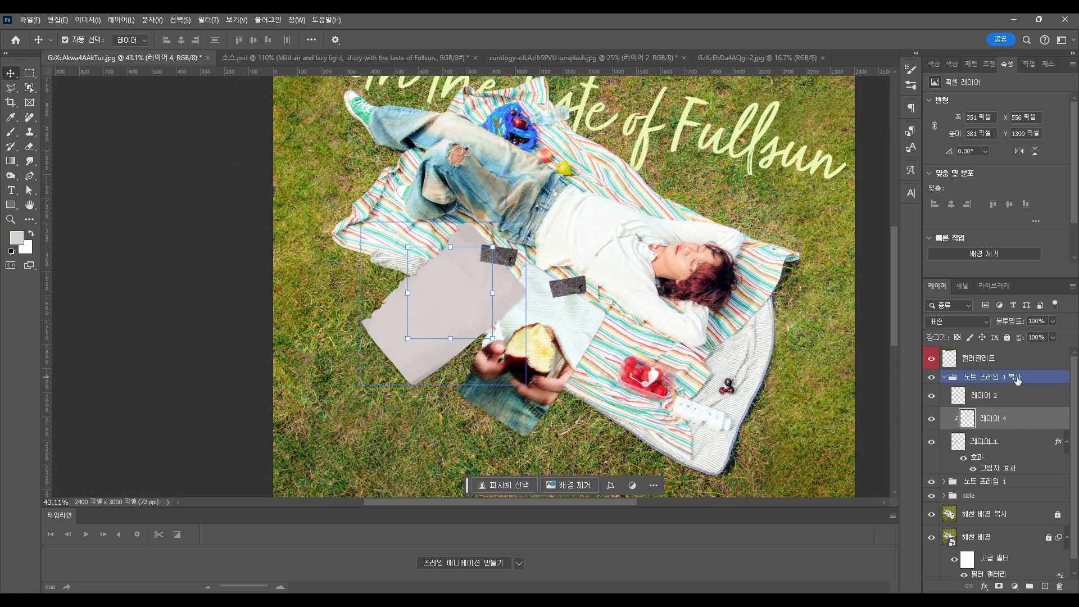
scroll(422, 212, down, 3)
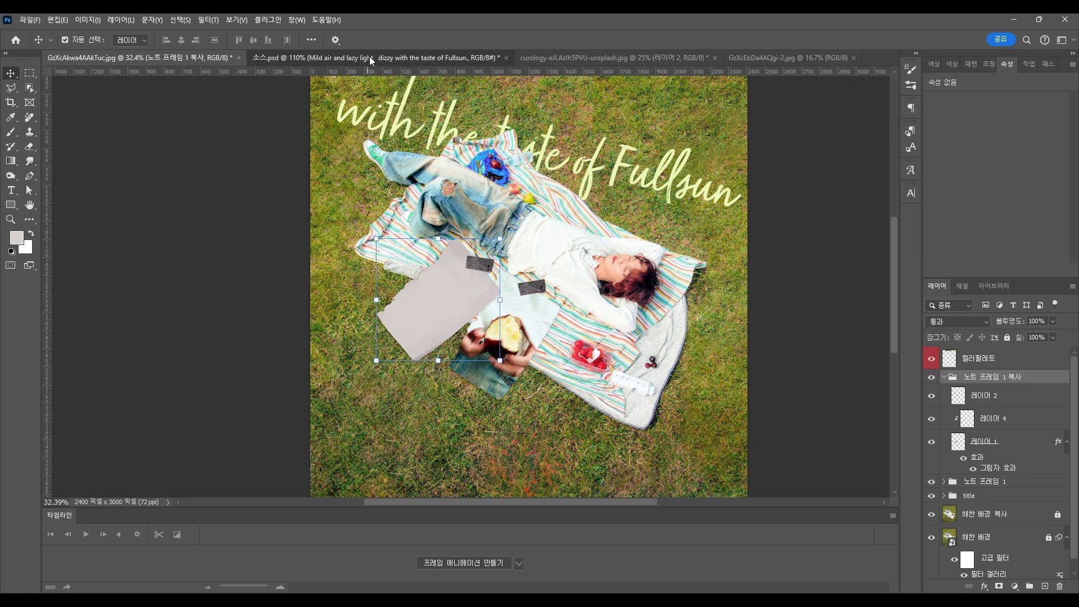
click(369, 57)
click(403, 251)
drag(990, 567, 450, 314)
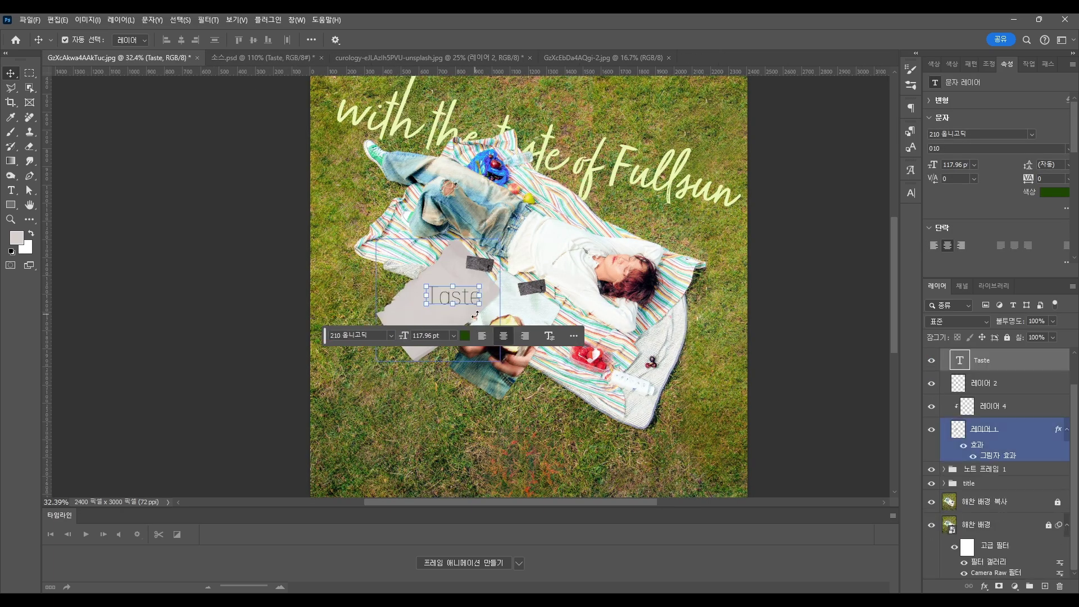
- Set the font of the "Taste" text to Zooja Pro Regular
scroll(450, 321, up, 5)
click(912, 193)
click(841, 210)
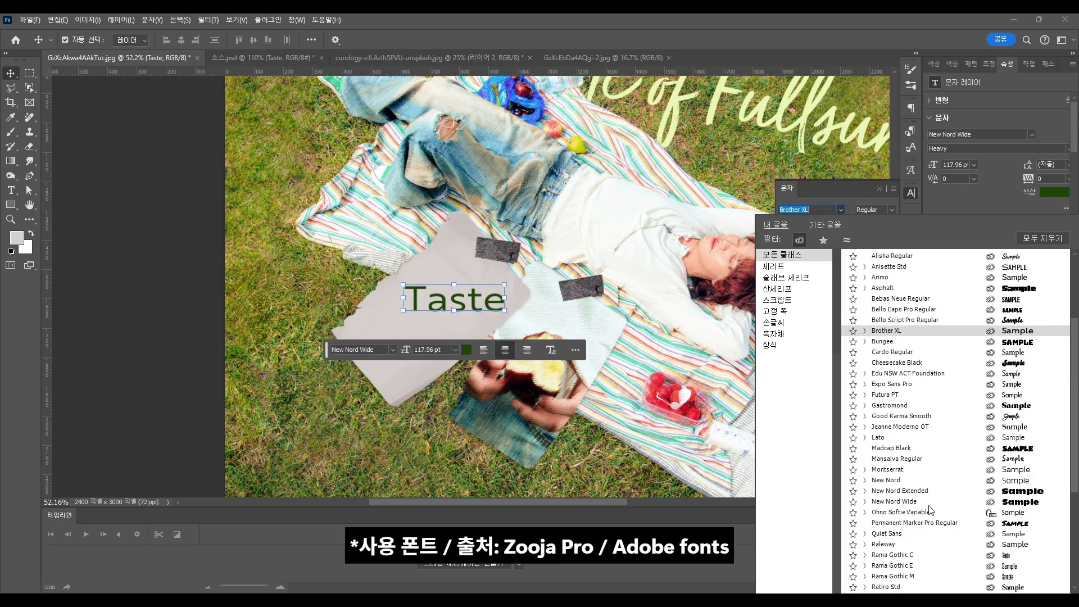
click(881, 588)
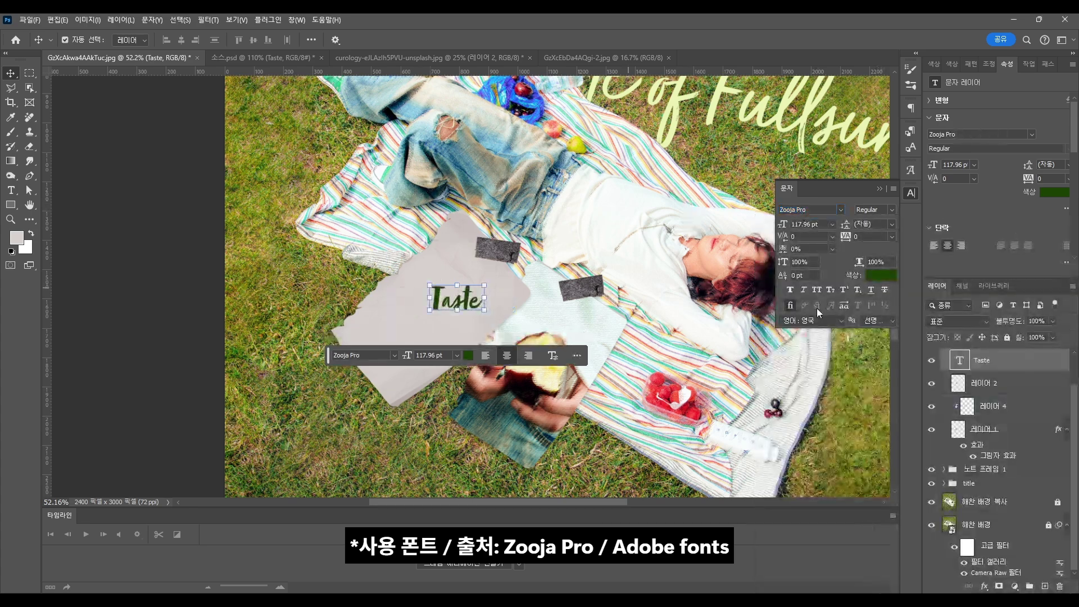
- Enlarge the "Taste" text, rotate it to follow the note's tilt and centre it on the blank paper
drag(429, 311, 383, 316)
drag(497, 320, 496, 271)
drag(443, 307, 446, 318)
drag(464, 345, 474, 357)
drag(456, 308, 454, 304)
click(502, 425)
scroll(432, 337, down, 2)
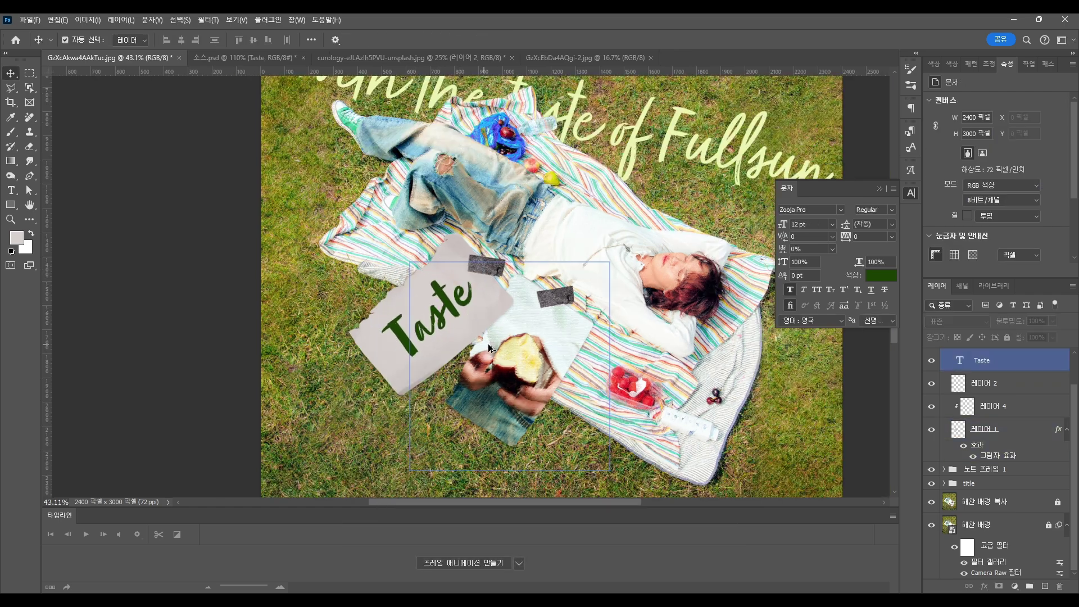
- Convert the "Taste" text to a smart object and apply the Film Grain filter with grain 4, highlight area 0 and intensity 10
scroll(431, 347, up, 3)
scroll(238, 373, down, 3)
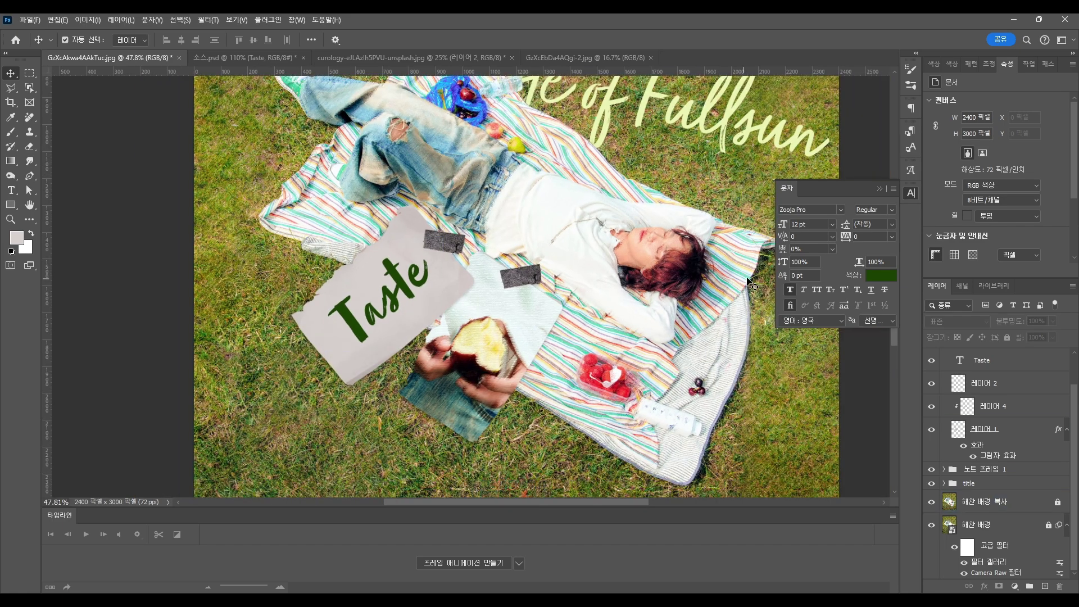
scroll(596, 281, up, 2)
click(1026, 368)
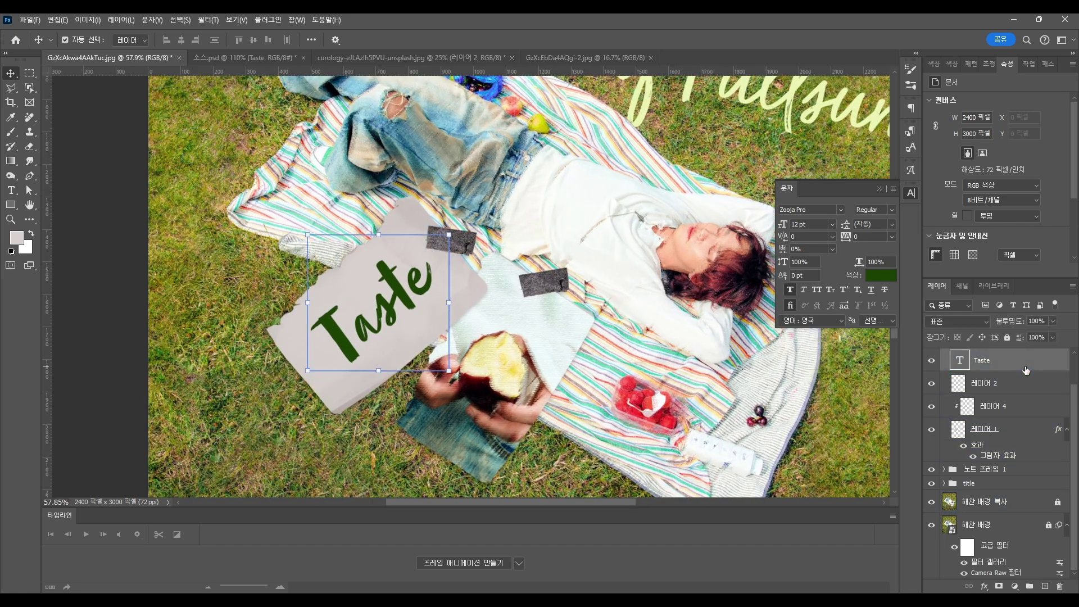
click(208, 20)
click(248, 99)
click(501, 233)
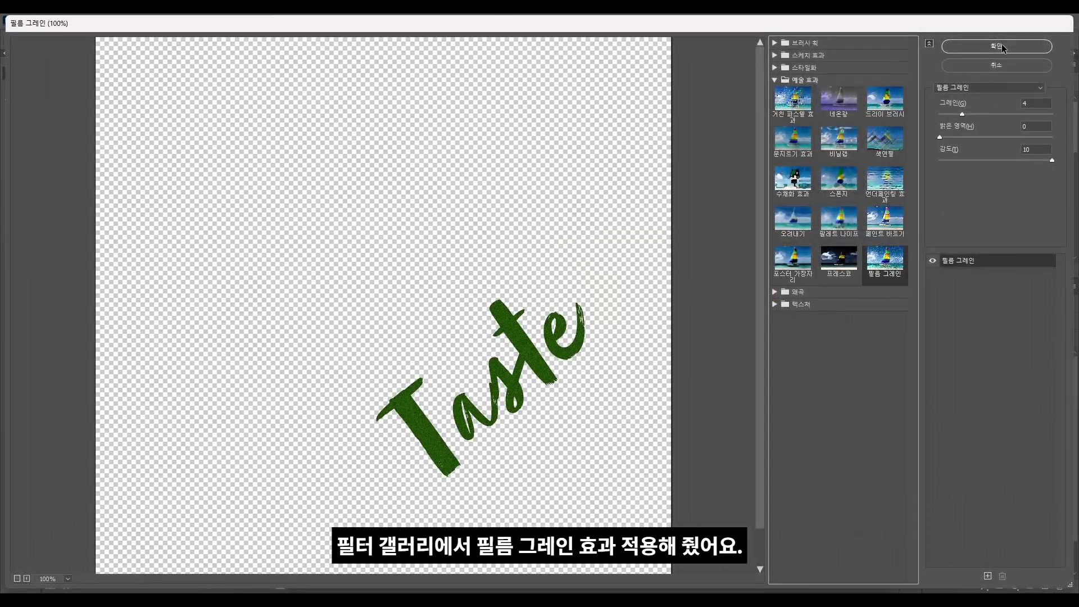
click(996, 46)
- Add a layer mask to the "Taste" layer and choose the 분필 (chalk) brush at 36 px
drag(361, 338, 564, 279)
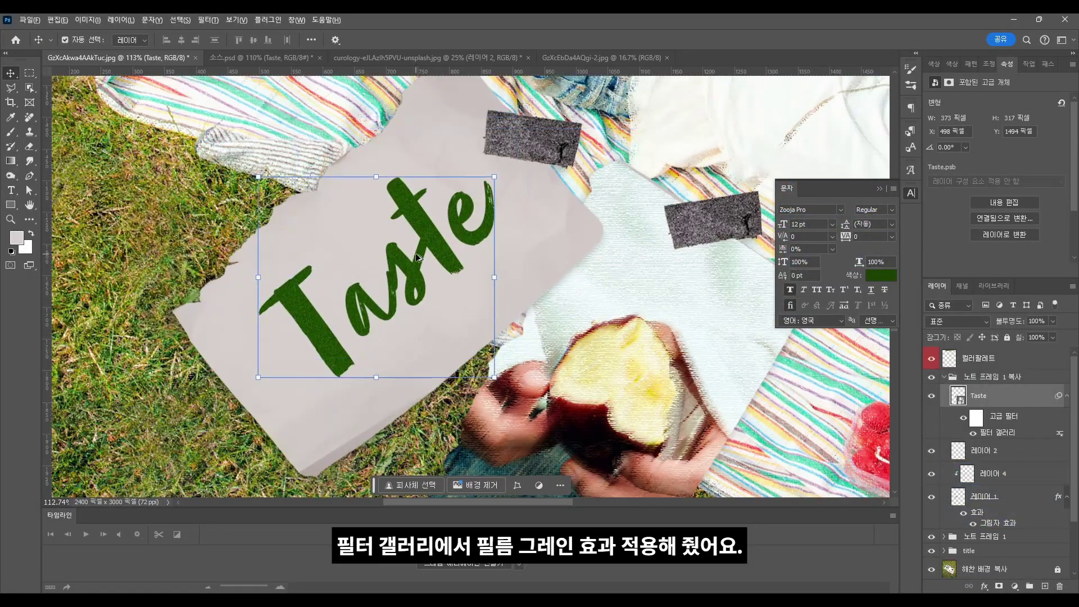
click(998, 586)
key(b)
click(82, 39)
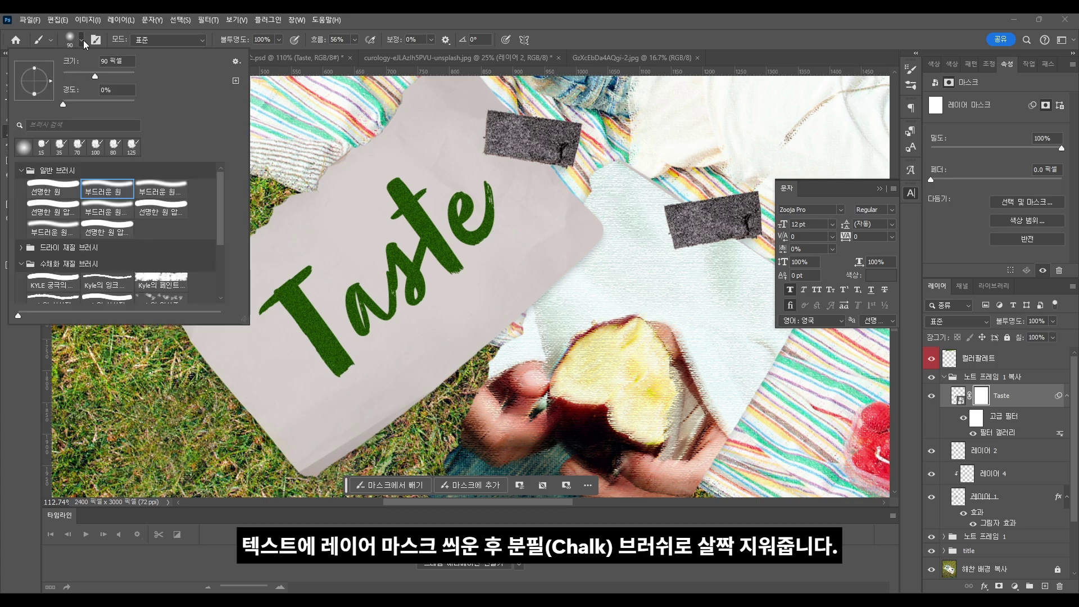
click(57, 125)
text(분필)
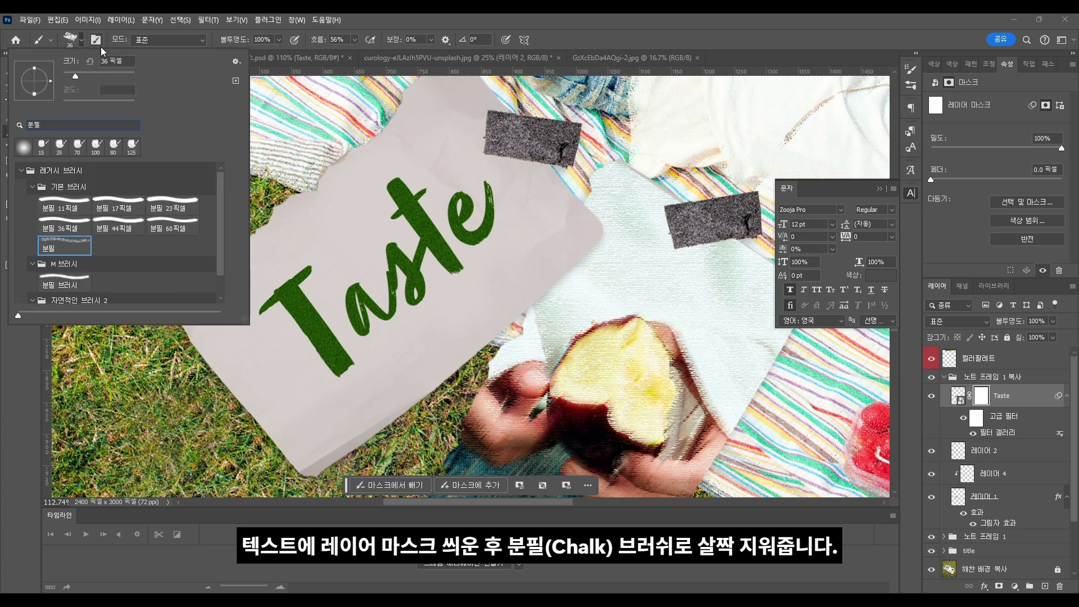
click(126, 44)
- Reduce the chalk brush to 20 px and lightly erase parts of the "Taste" letters on the mask for a worn texture
scroll(386, 246, up, 2)
key(bracketleft)
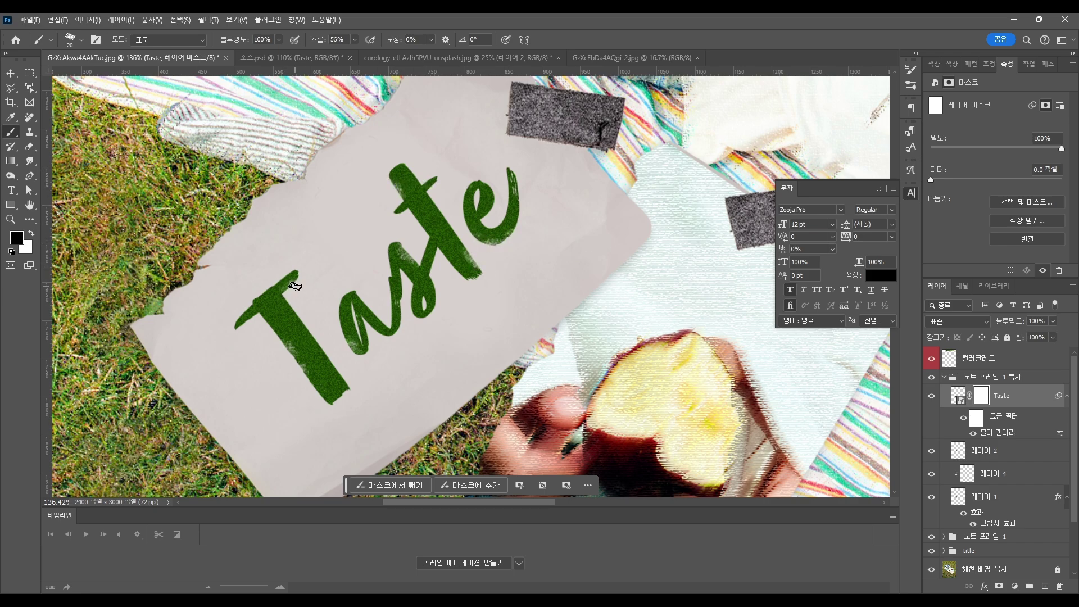
scroll(395, 399, down, 3)
scroll(396, 399, up, 2)
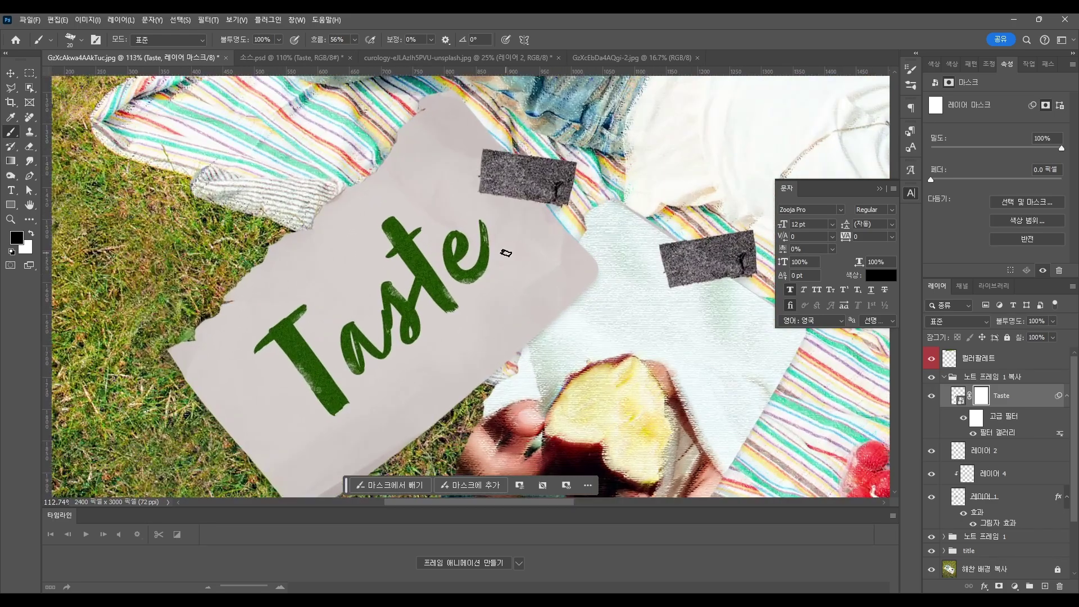
scroll(393, 233, up, 1)
scroll(386, 257, down, 1)
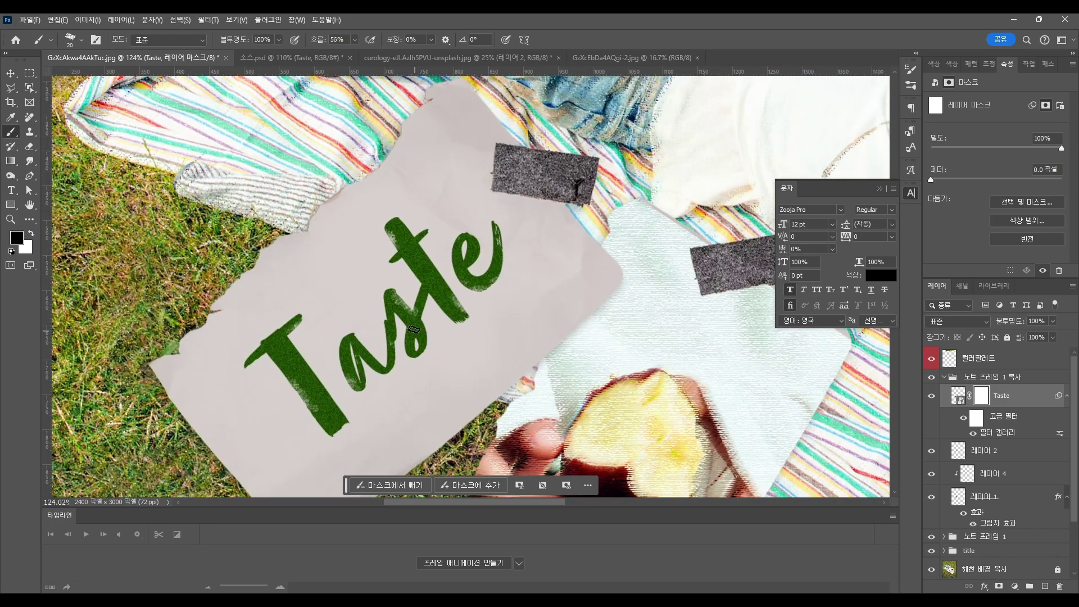
scroll(420, 351, down, 5)
scroll(505, 281, down, 1)
key(v)
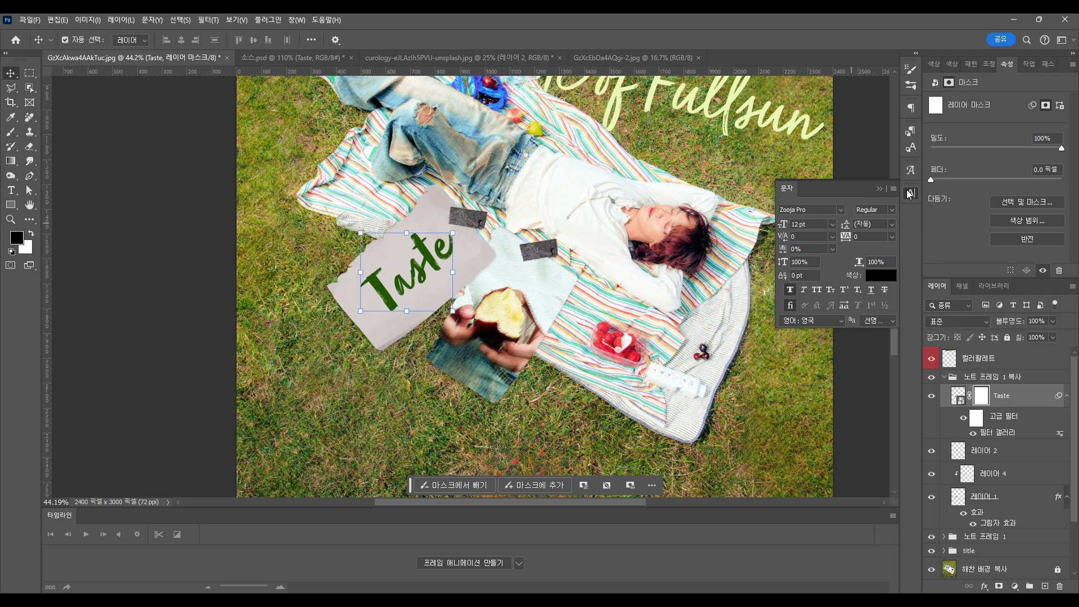
click(909, 192)
scroll(260, 351, up, 2)
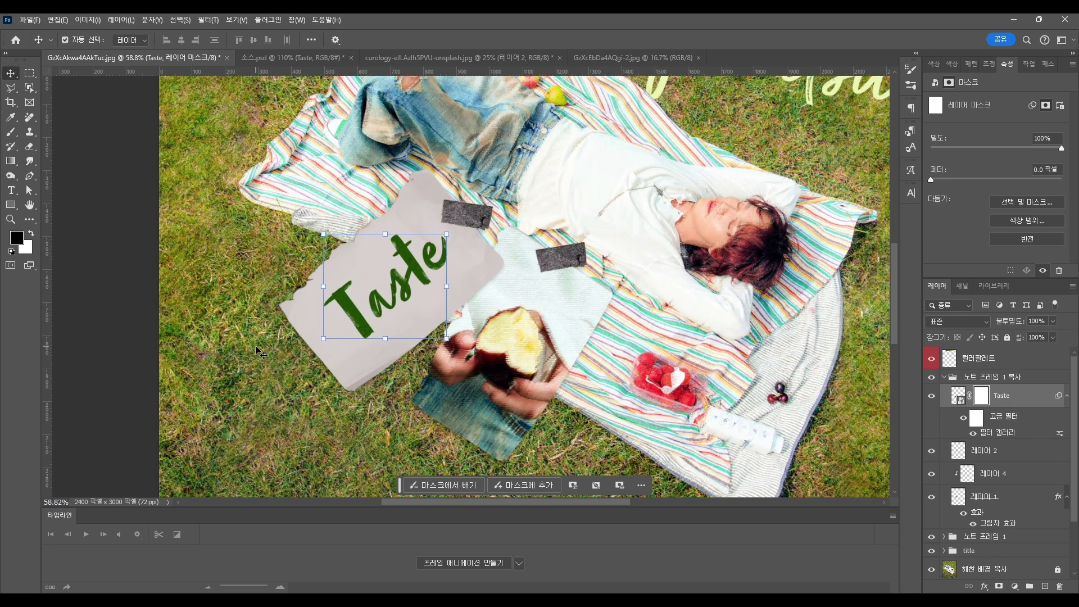
- Copy the words "Mild air and lazy light" from the source document and paste them as a text layer in the poster
click(313, 59)
key(t)
click(340, 351)
drag(330, 351, 289, 318)
key(ctrl+c)
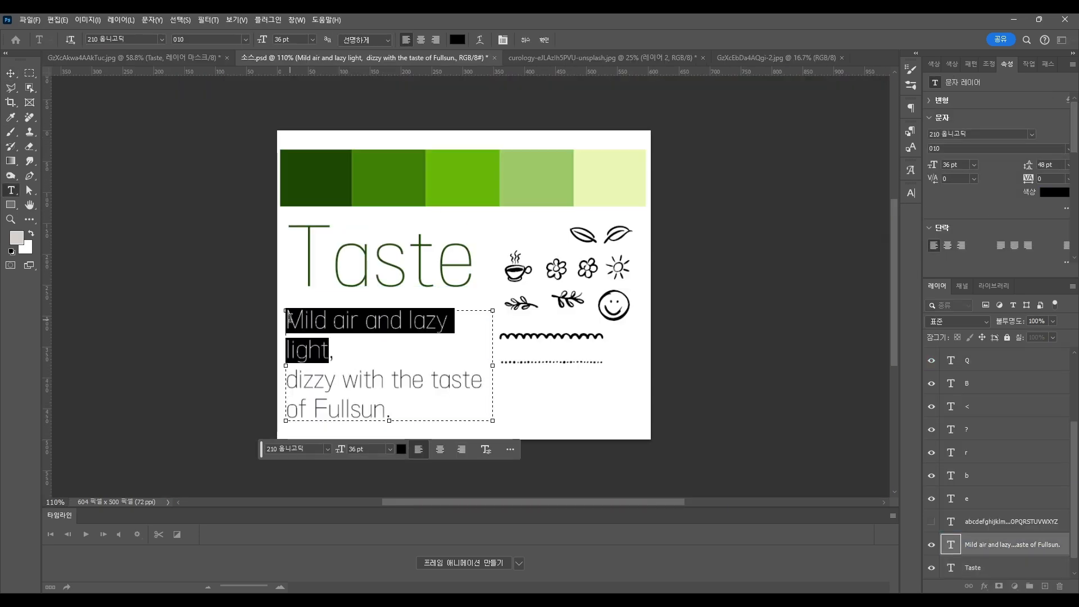
click(108, 59)
scroll(385, 308, up, 3)
key(ctrl+v)
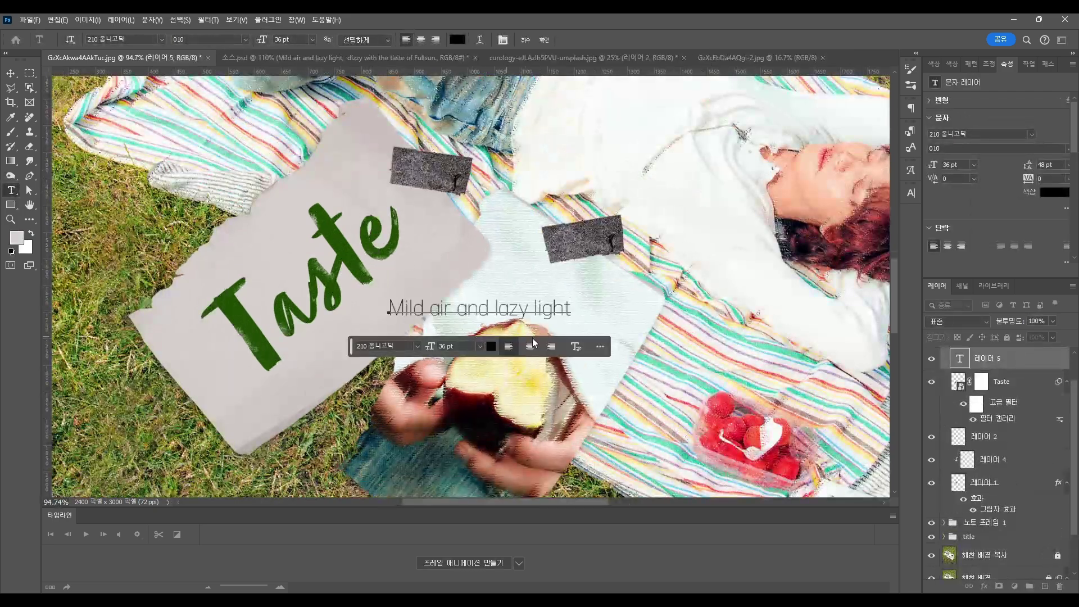
- Set the "Mild air and lazy light" text in Zooja Light Pro and colour it with the palette's second green, #3b7302
click(912, 193)
click(842, 211)
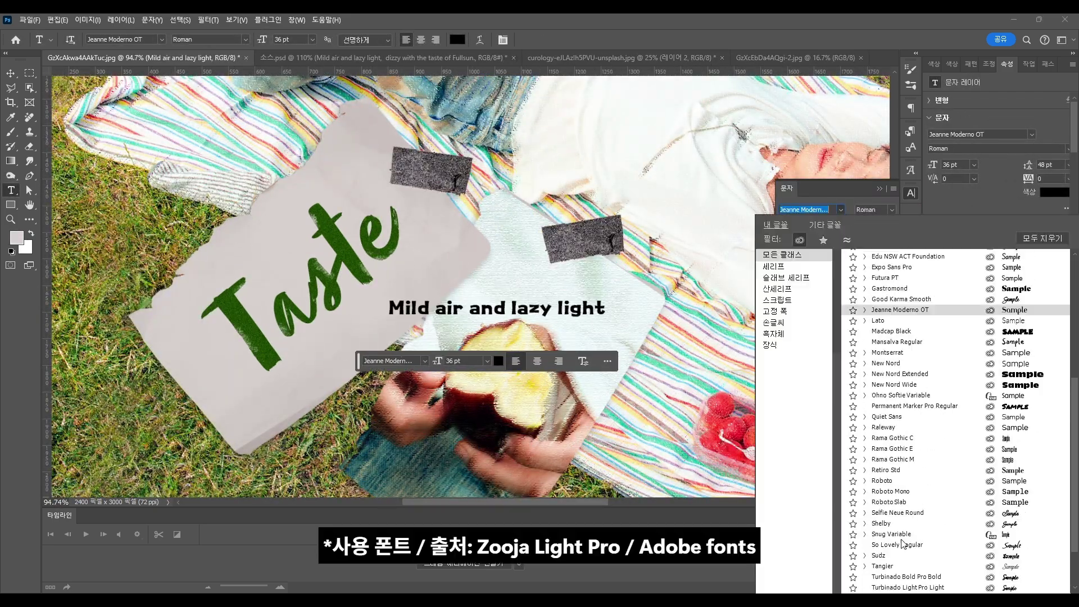
click(894, 577)
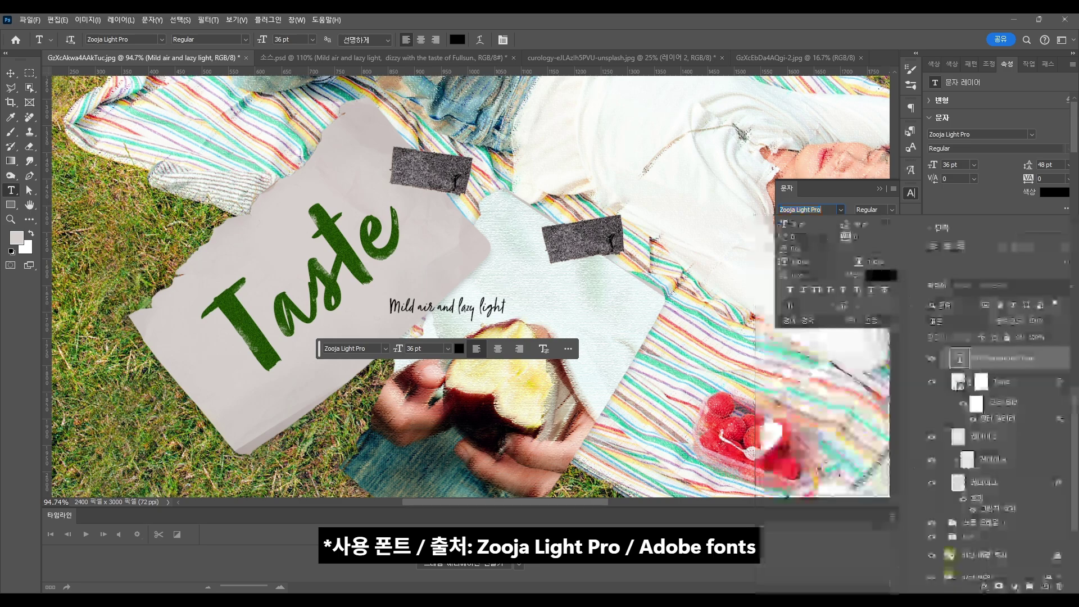
click(880, 275)
key(Escape)
scroll(578, 277, down, 8)
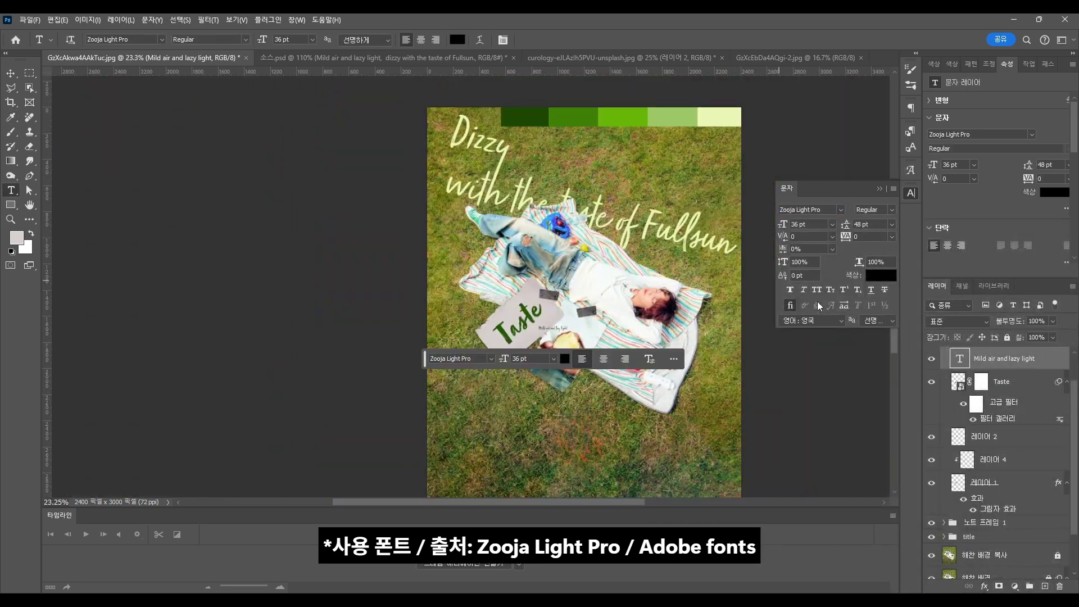
click(574, 358)
click(527, 116)
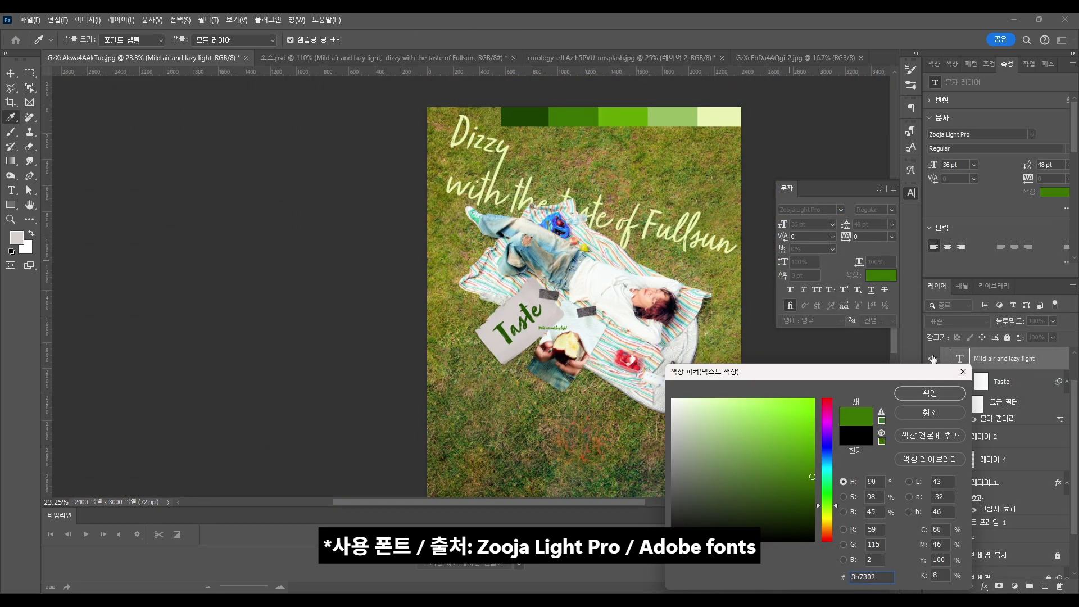
click(931, 393)
- Position the "Mild air and lazy light" line beneath "Taste" on the note and rotate it to follow the note's tilt
scroll(558, 329, up, 8)
key(v)
drag(605, 313, 580, 318)
drag(593, 306, 559, 274)
drag(550, 308, 500, 304)
click(518, 433)
click(532, 264)
scroll(533, 265, down, 8)
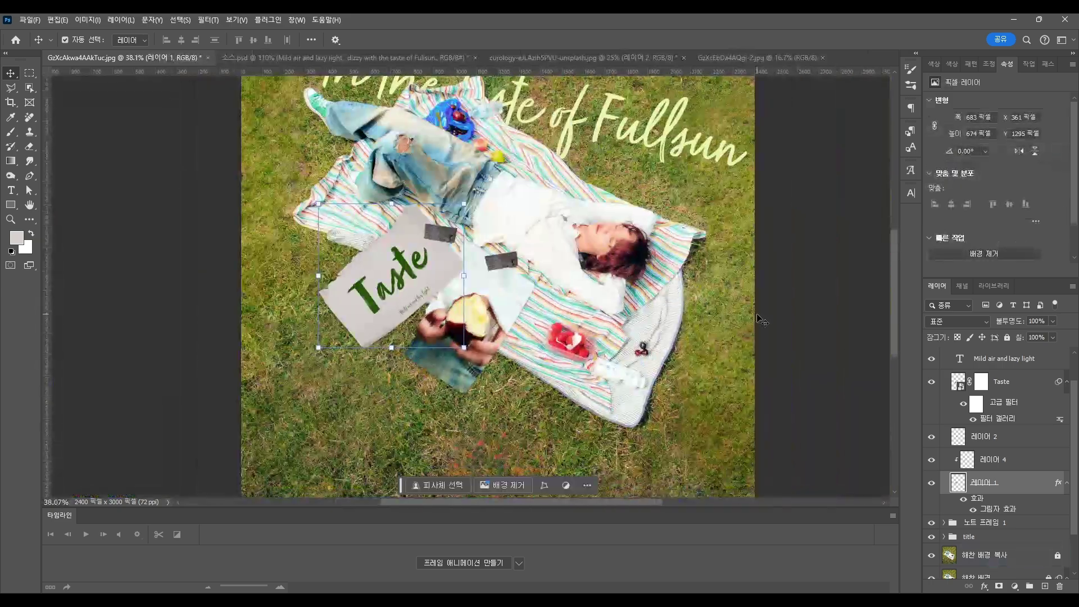
- Collapse the copied note group and rename it 노트 프레임 2
scroll(950, 387, up, 2)
click(945, 377)
double_click(1000, 376)
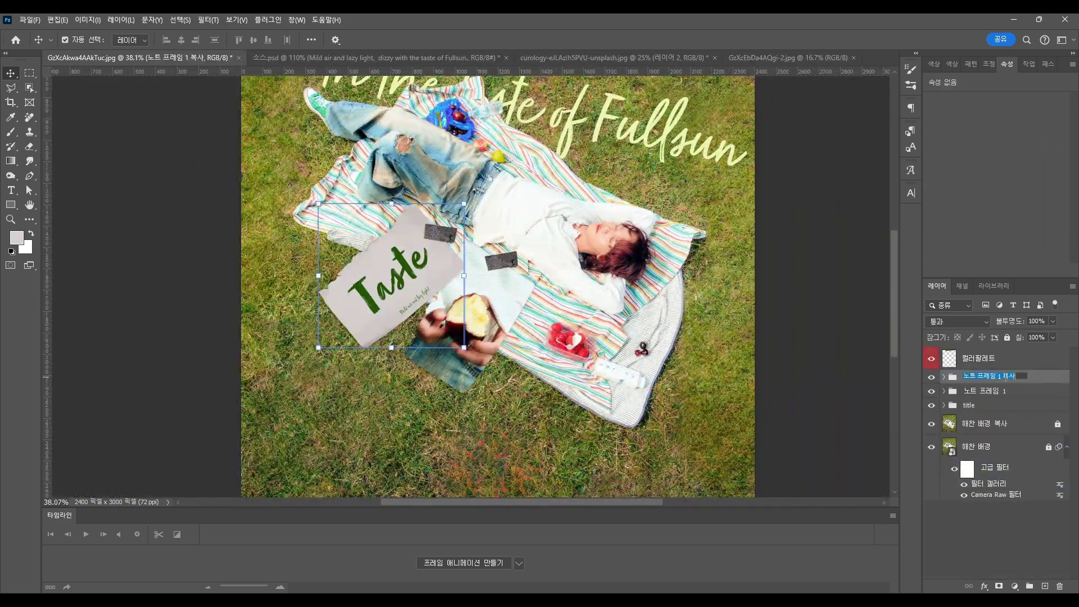
key(Return)
scroll(619, 281, down, 1)
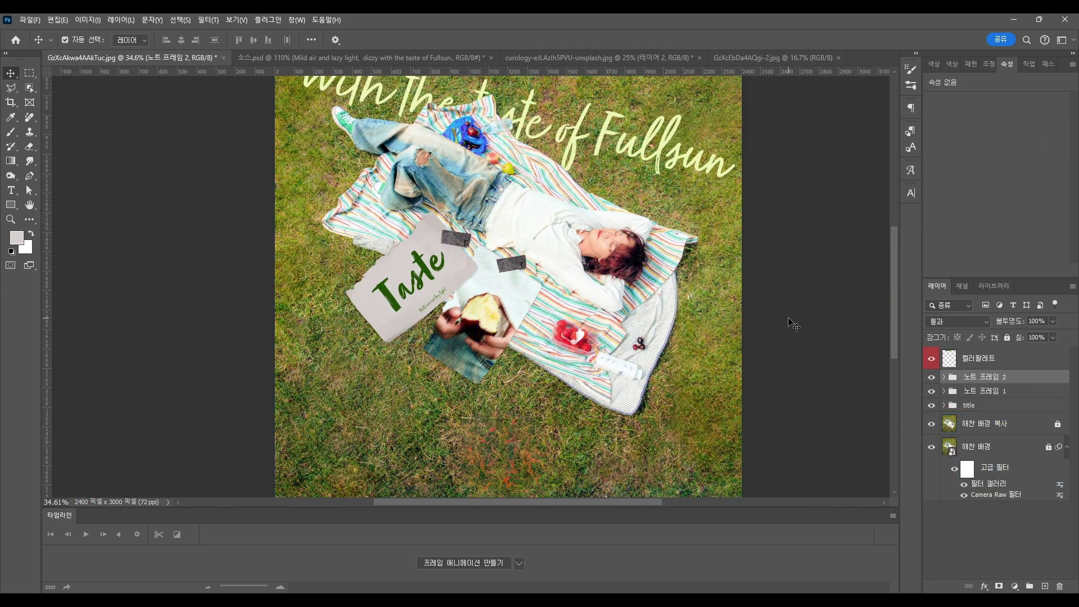
click(795, 326)
- Bring a green torn-paper group from 찢어진종이.psd into the poster
scroll(529, 298, down, 3)
scroll(559, 277, up, 3)
scroll(512, 388, up, 2)
scroll(702, 281, down, 1)
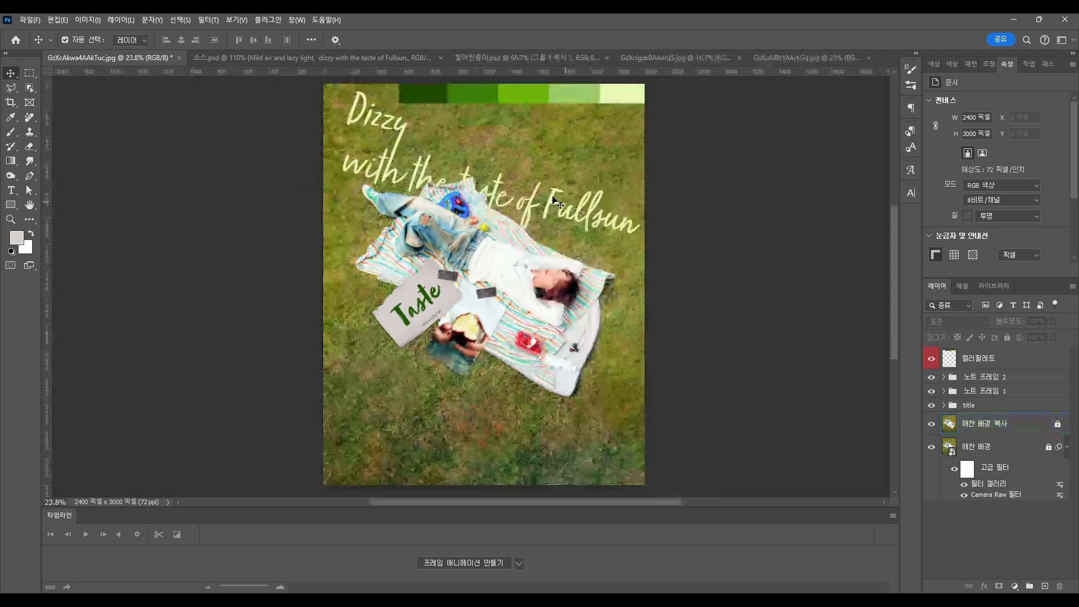
click(517, 60)
drag(136, 85, 369, 158)
- Enlarge the torn paper to about 158%, rotate it about −55° over the poster's left edge, and move its group below the title group
drag(460, 142, 445, 185)
drag(361, 216, 326, 235)
drag(440, 193, 447, 182)
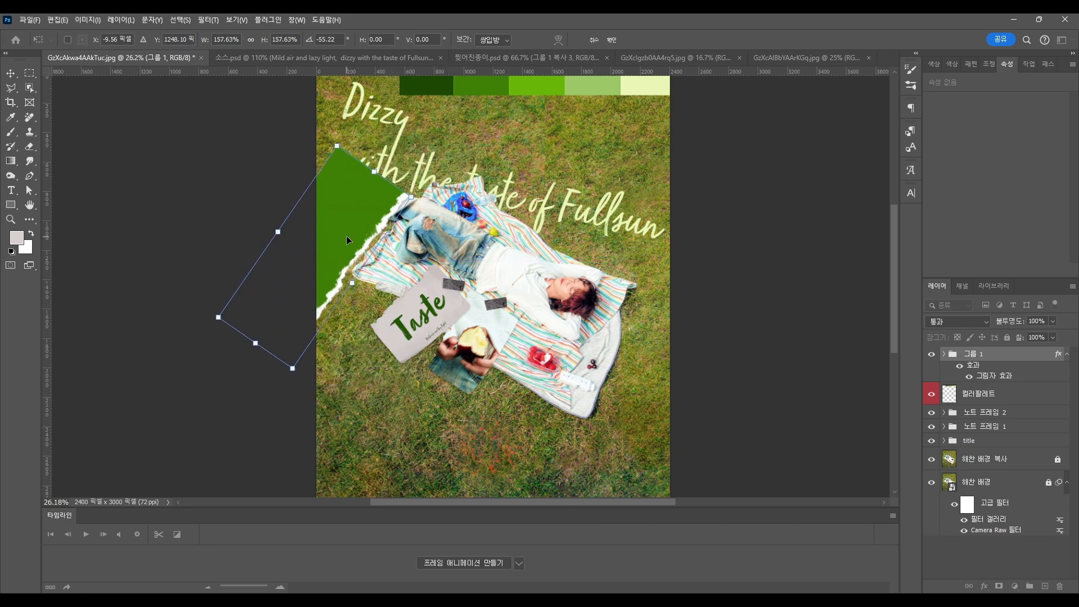
drag(346, 235, 352, 239)
drag(285, 235, 280, 232)
drag(364, 231, 358, 238)
click(376, 407)
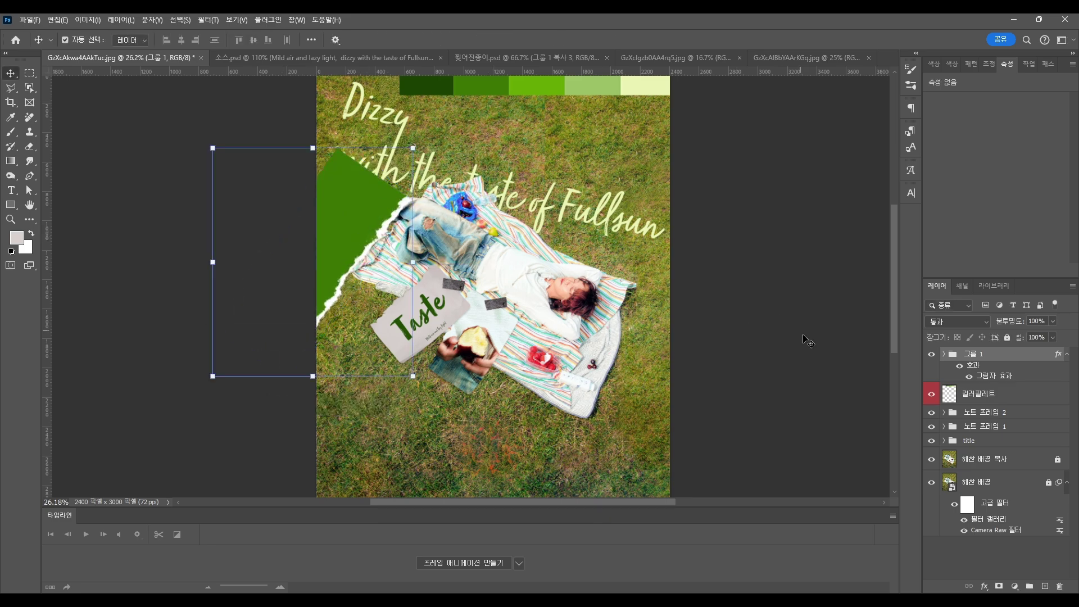
drag(1023, 357, 1045, 450)
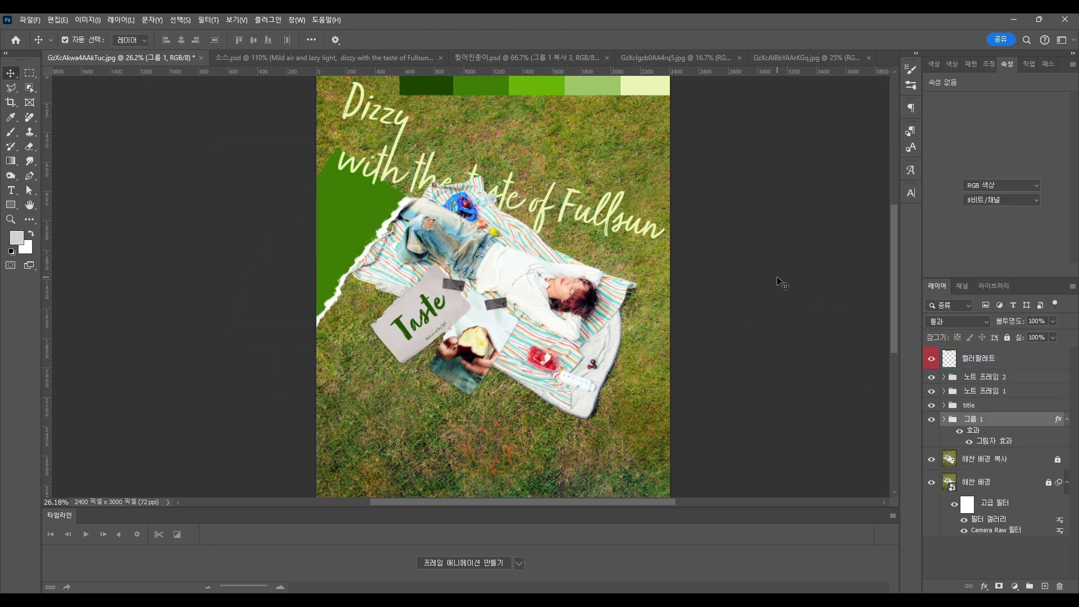
- Bring the green-sneaker photo into the poster, place it inside 그룹 1 and clip it to the 사각형 1 복사 torn-paper shape
click(680, 58)
drag(966, 359, 437, 289)
drag(1004, 358, 1029, 474)
alt+click(1032, 469)
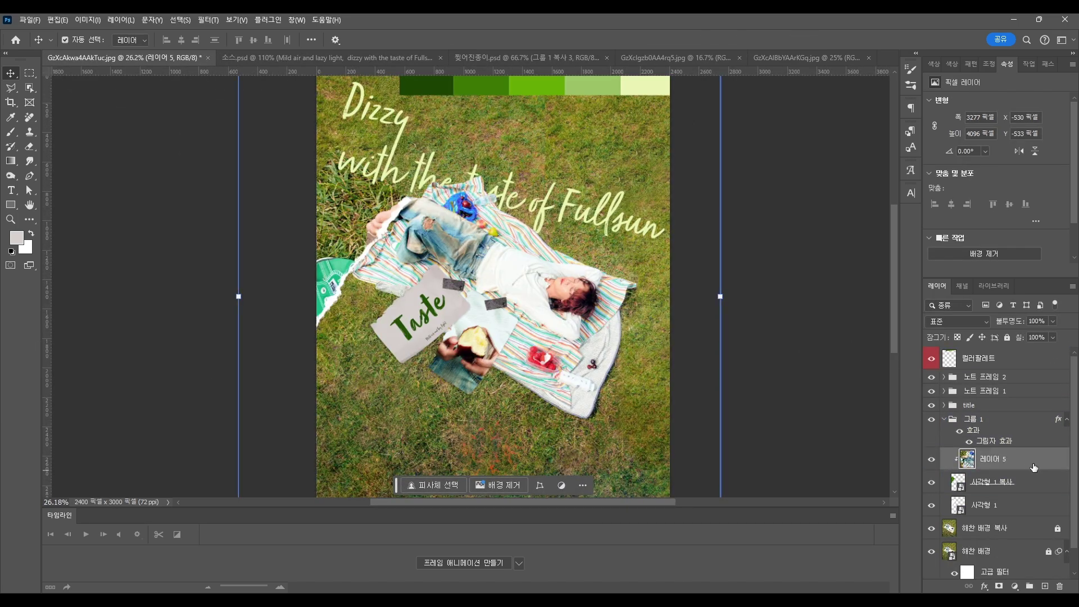
- Scale the clipped sneaker photo down to about 42% and position the feet and sneaker within the torn paper
drag(720, 296, 434, 262)
drag(462, 159, 485, 186)
key(ctrl+z)
drag(242, 270, 270, 269)
drag(347, 234, 382, 177)
drag(303, 236, 272, 220)
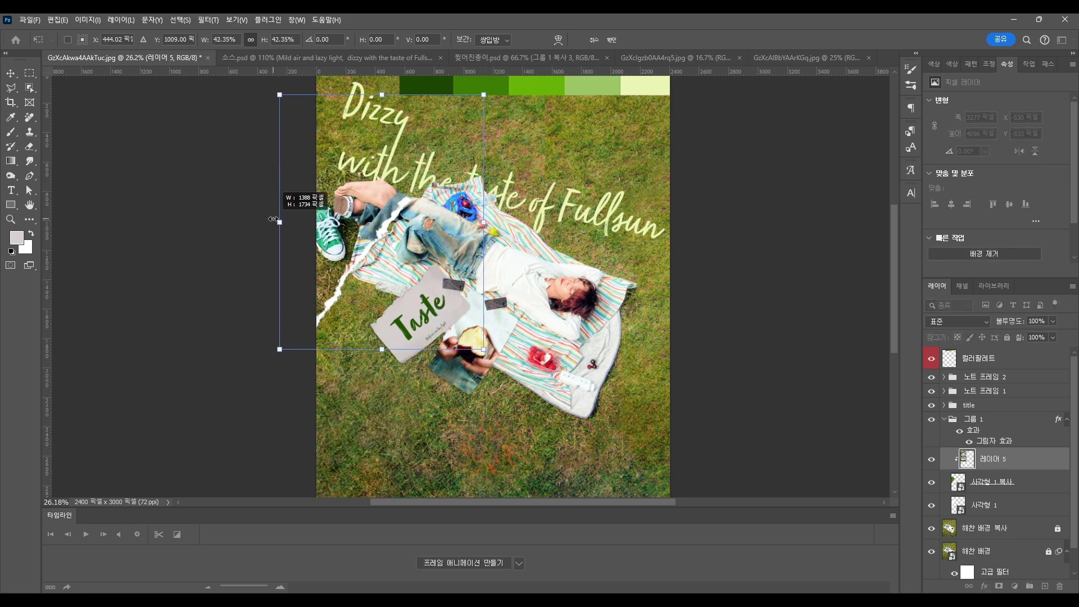
- Fine-tune the sneaker photo to about 43% size and −5.9° rotation, nudging it to line up with the reclining figure's legs
drag(528, 361, 532, 347)
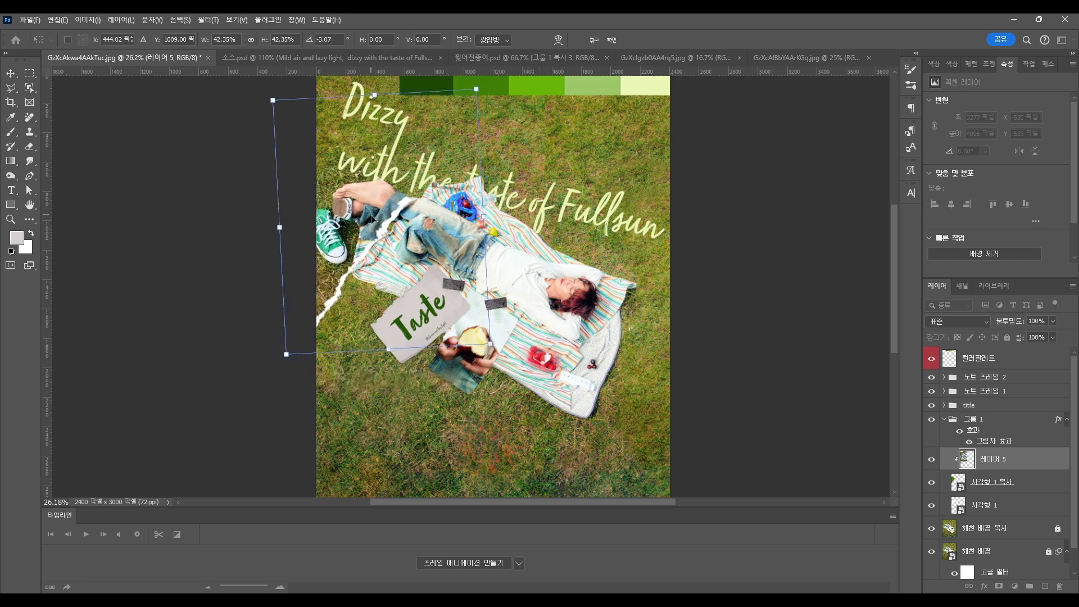
drag(353, 217, 350, 213)
drag(298, 362, 294, 369)
drag(361, 207, 366, 204)
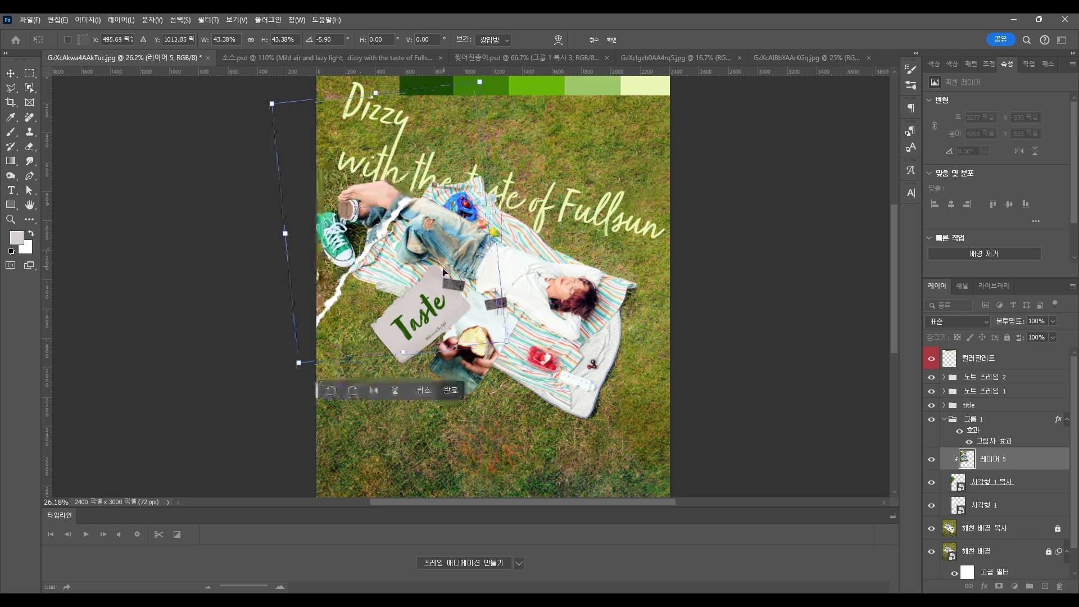
key(Right)
key(Right)
key(Right)
key(Right)
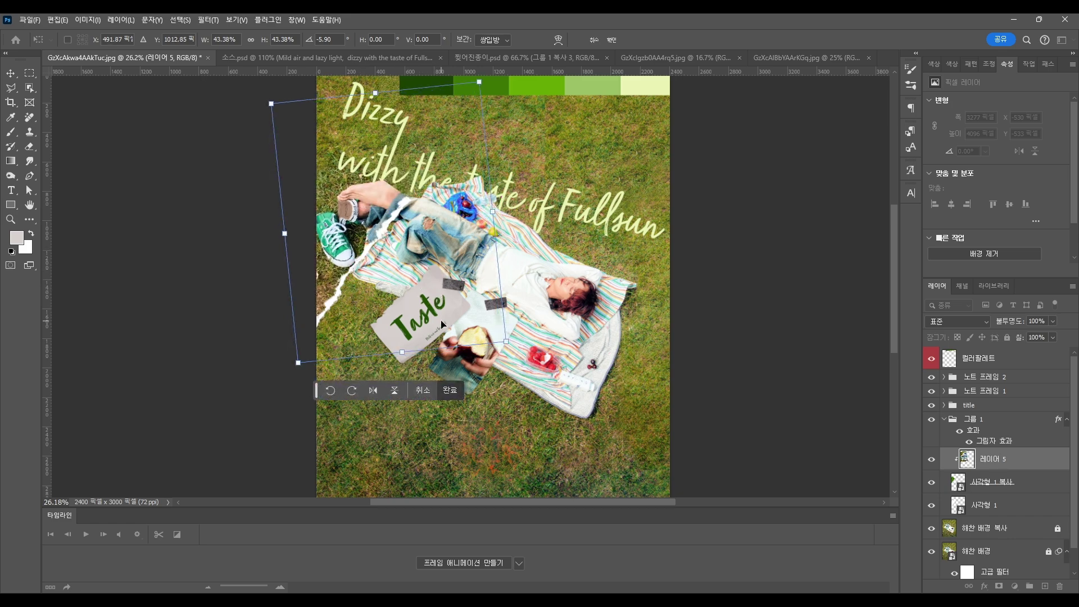
click(453, 391)
click(226, 212)
- Rename the sneaker photo's torn-paper group as 종이 프레임 1 and collapse it
scroll(456, 186, up, 1)
scroll(456, 186, down, 1)
click(1009, 468)
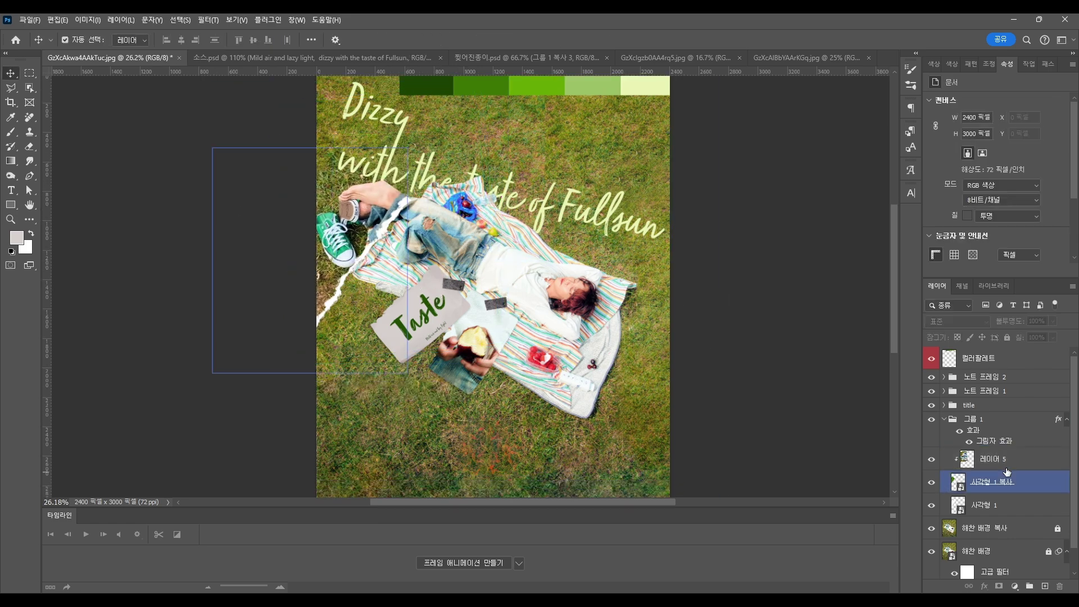
double_click(977, 418)
text(종이 프레임 1)
key(Return)
click(944, 419)
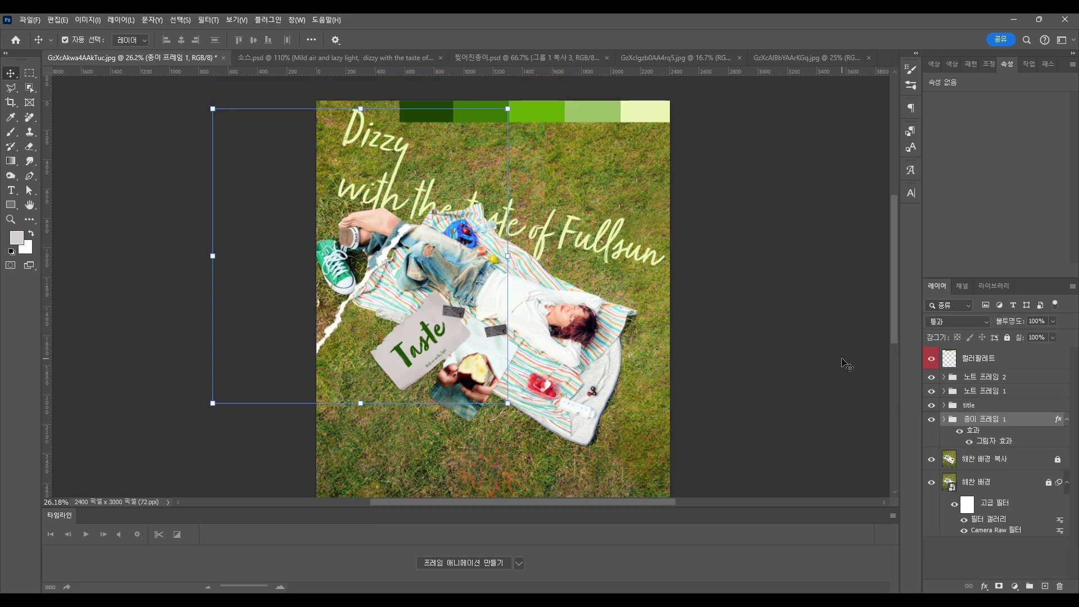
- Hide the 컬러팔레트 layer with the green swatches
click(845, 265)
click(584, 113)
key(ctrl+comma)
click(581, 143)
- Bring another torn-paper group from 찢어진종이.psd, enlarge it to about 247%, rotate it about 24° and fit it over the poster's upper-right corner
click(588, 60)
drag(976, 388, 585, 119)
scroll(584, 133, down, 3)
scroll(596, 146, up, 2)
key(ctrl+t)
drag(586, 164, 588, 206)
drag(687, 125, 748, 173)
drag(568, 201, 558, 223)
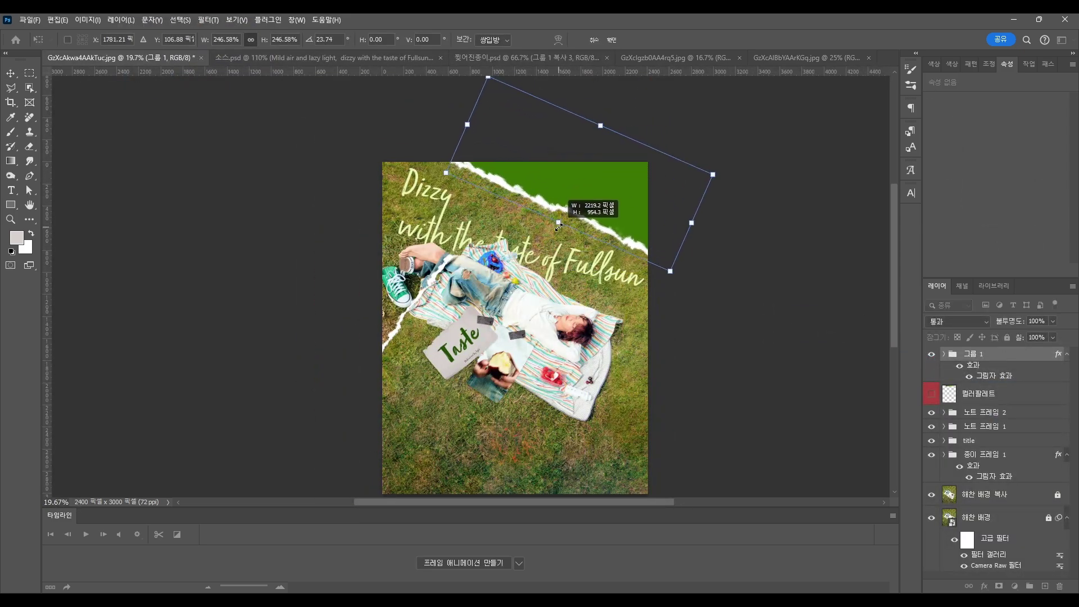
mouse_move(767, 177)
mouse_down()
mouse_move(770, 157)
mouse_move(766, 176)
mouse_up()
key(Return)
click(772, 290)
- Bring the portrait photo with the trees into the poster and place it inside 그룹 1 above the torn-paper shapes
scroll(634, 192, up, 3)
scroll(583, 238, down, 1)
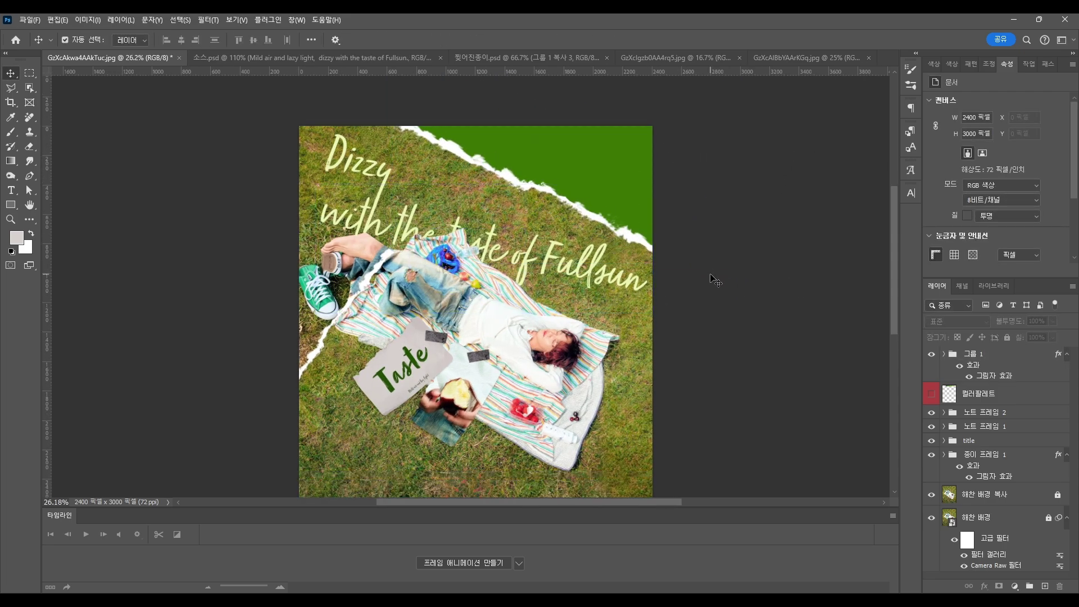
click(769, 59)
drag(961, 357, 513, 257)
scroll(584, 291, down, 3)
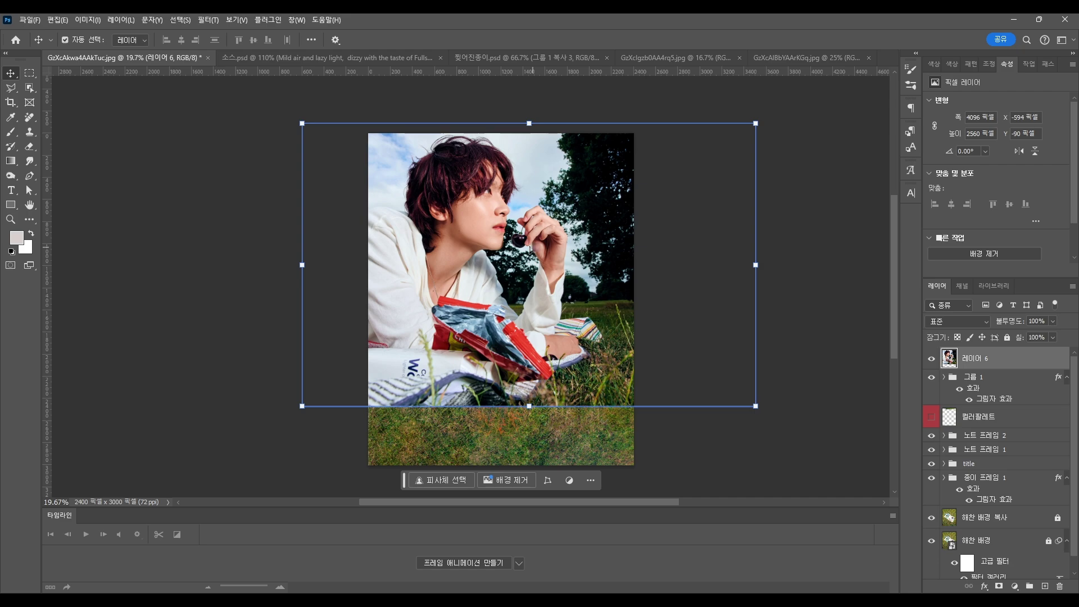
scroll(516, 233, up, 2)
drag(967, 358, 989, 379)
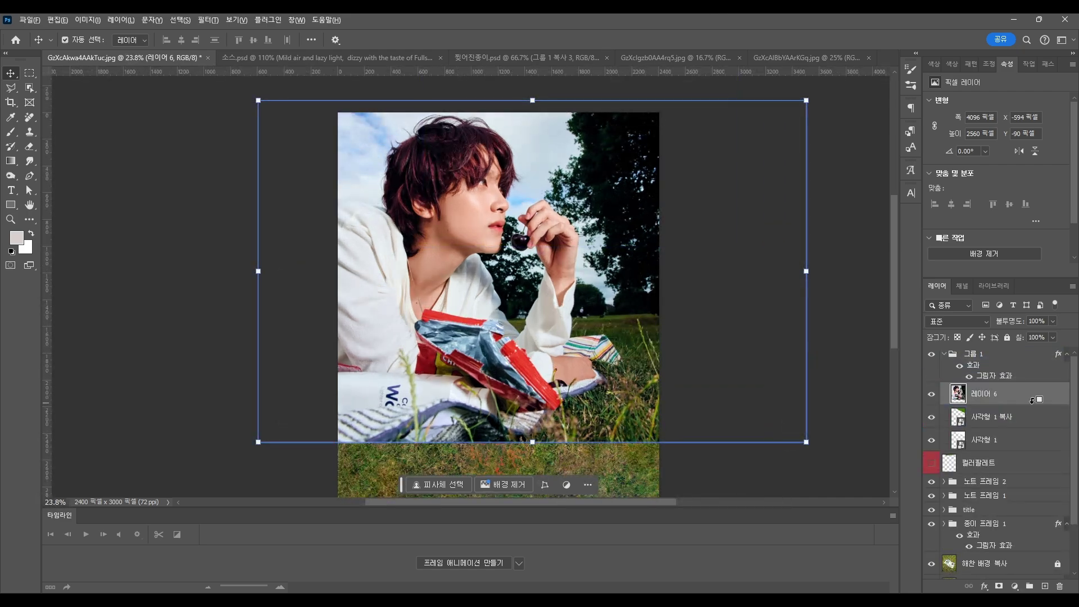
- Convert the portrait to a smart object and set Camera Raw exposure +0.10, contrast −7, highlights +3, shadows +11, whites −5 and blacks −2
right_click(1033, 405)
click(1024, 350)
click(208, 19)
click(246, 123)
scroll(452, 331, up, 2)
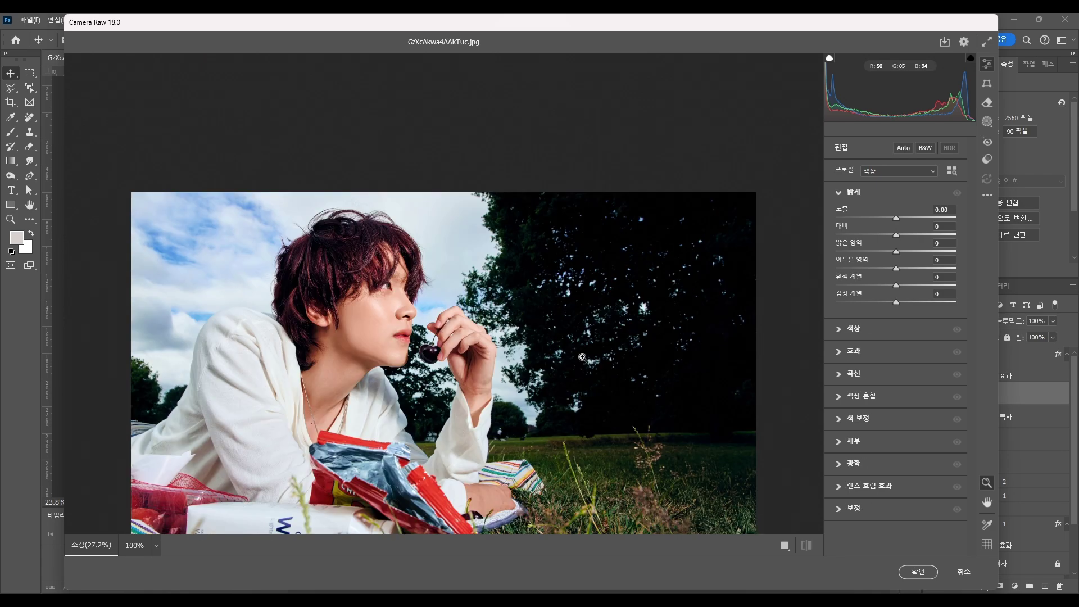
click(900, 218)
drag(899, 233, 890, 253)
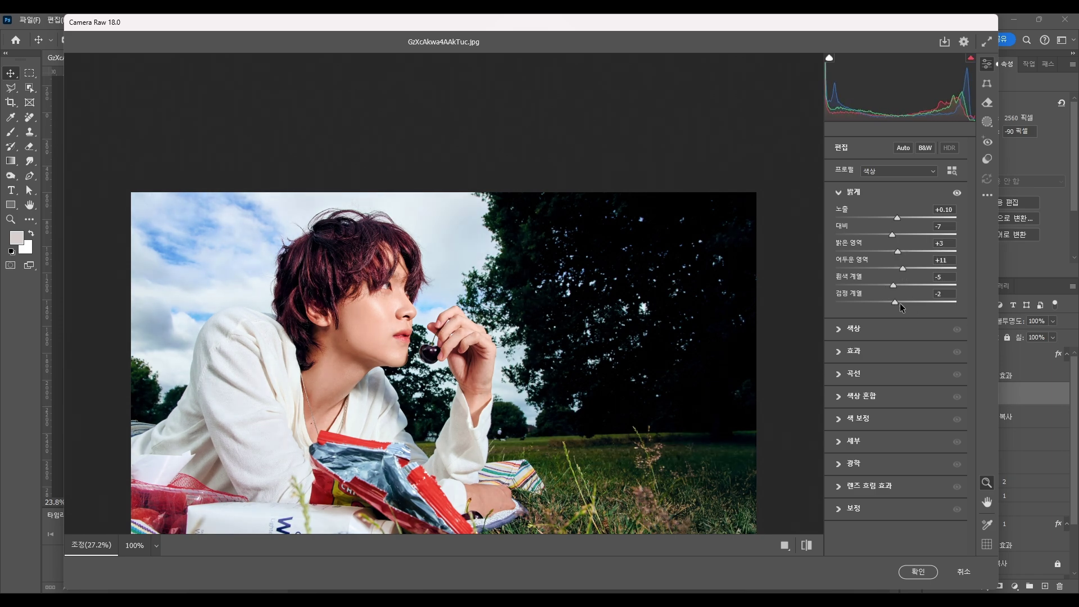
- Set the portrait's Camera Raw texture to +28, clarity to −29 and dehaze to +13, and apply the filter
click(846, 351)
drag(896, 281, 878, 283)
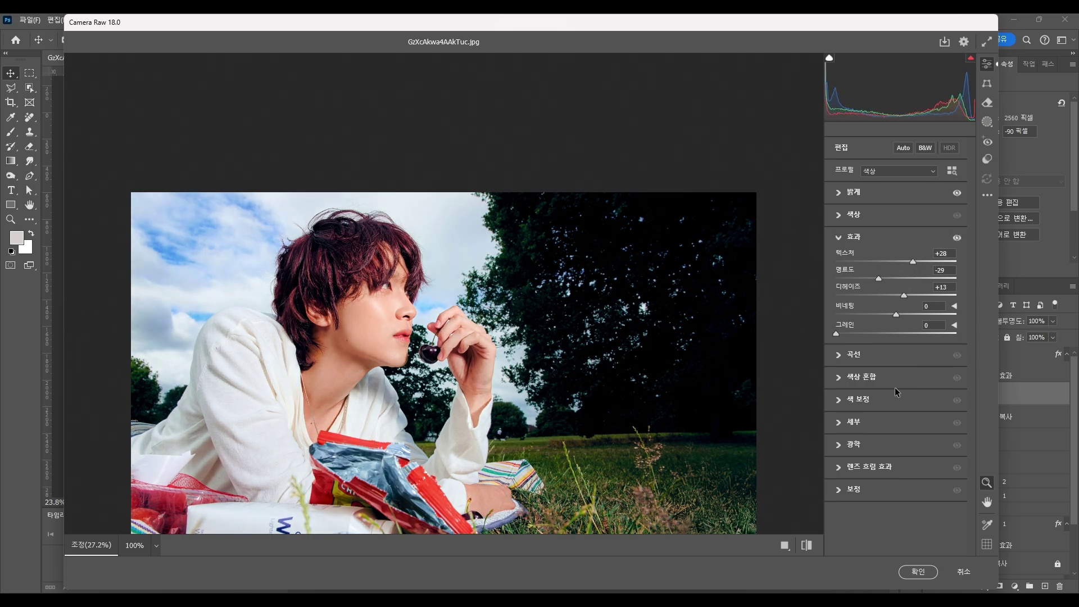
click(918, 571)
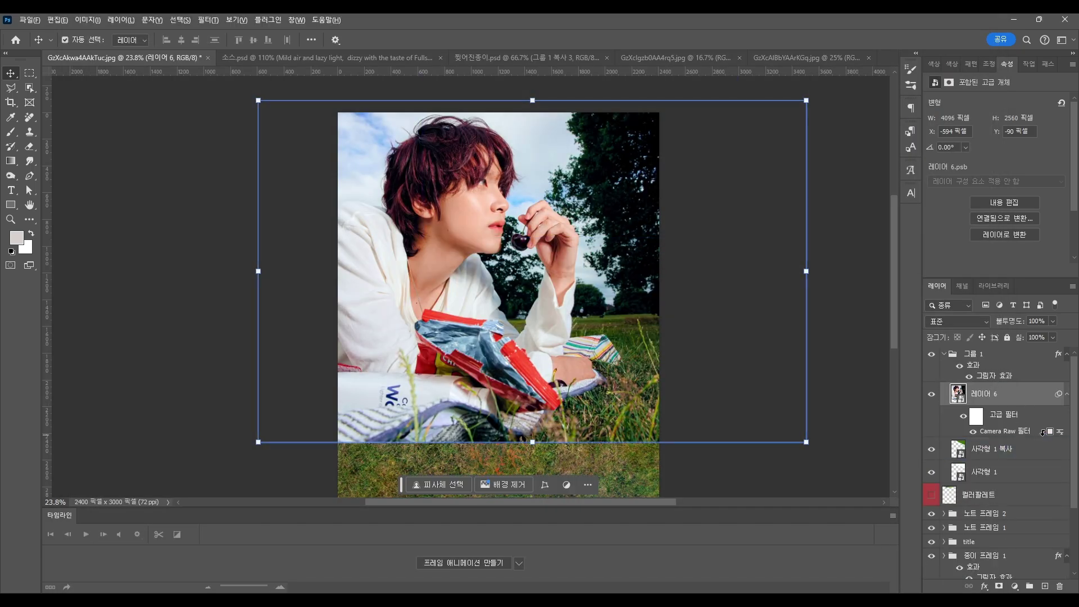
- Clip the portrait to the corner torn paper, flip it horizontally, scale it to about 54% and position the face inside the paper
key(ctrl+alt+g)
key(ctrl+t)
key(Return)
key(ctrl+shift+h)
drag(533, 442, 534, 298)
drag(600, 145, 643, 145)
drag(577, 298, 646, 282)
scroll(629, 208, up, 2)
key(shift+Up)
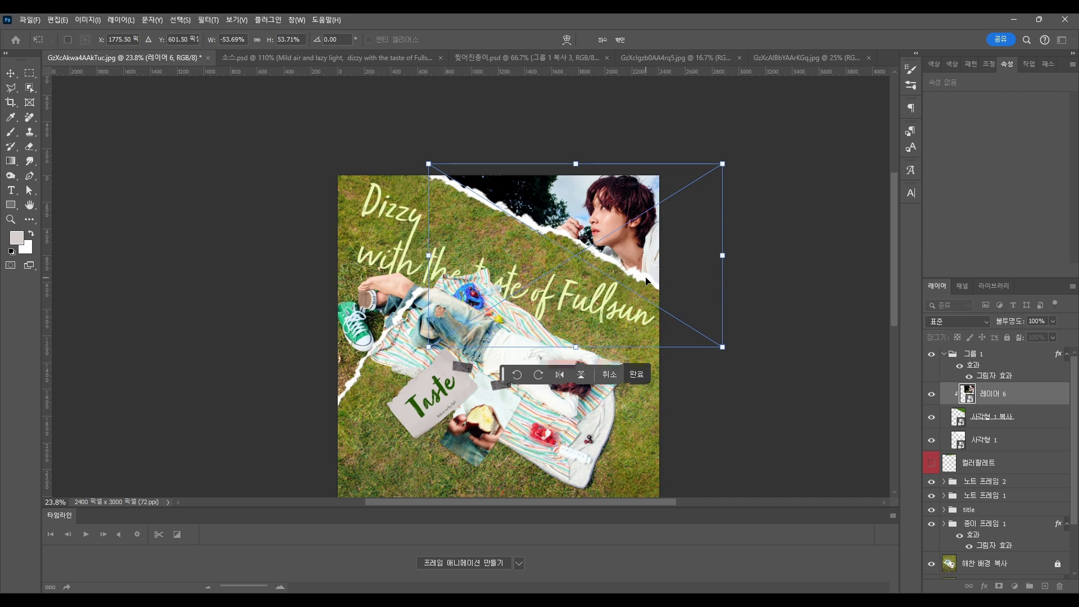
click(637, 375)
- Rename the portrait's torn-paper group as 종이 프레임 2 and move it below the title group, collapsed
scroll(607, 204, up, 2)
click(980, 378)
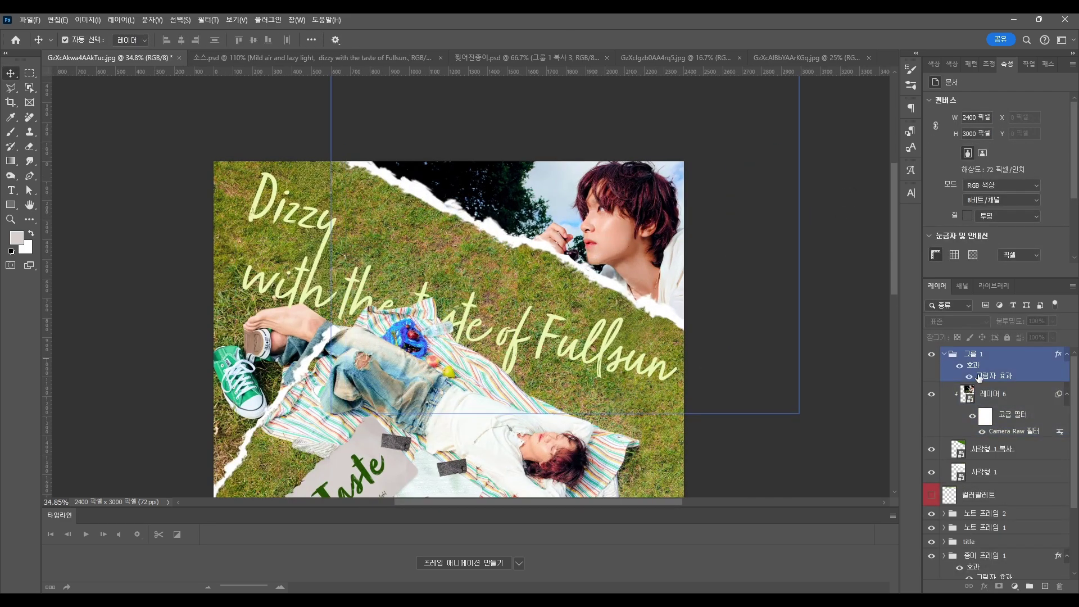
double_click(972, 353)
text(종이 프레임 2)
key(Return)
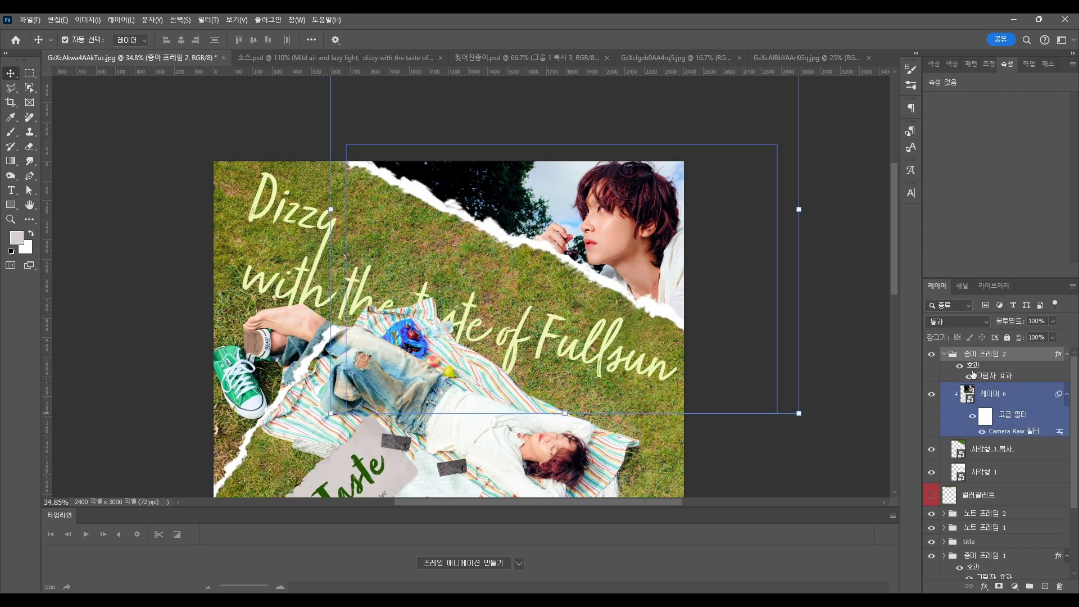
drag(1026, 361, 1043, 448)
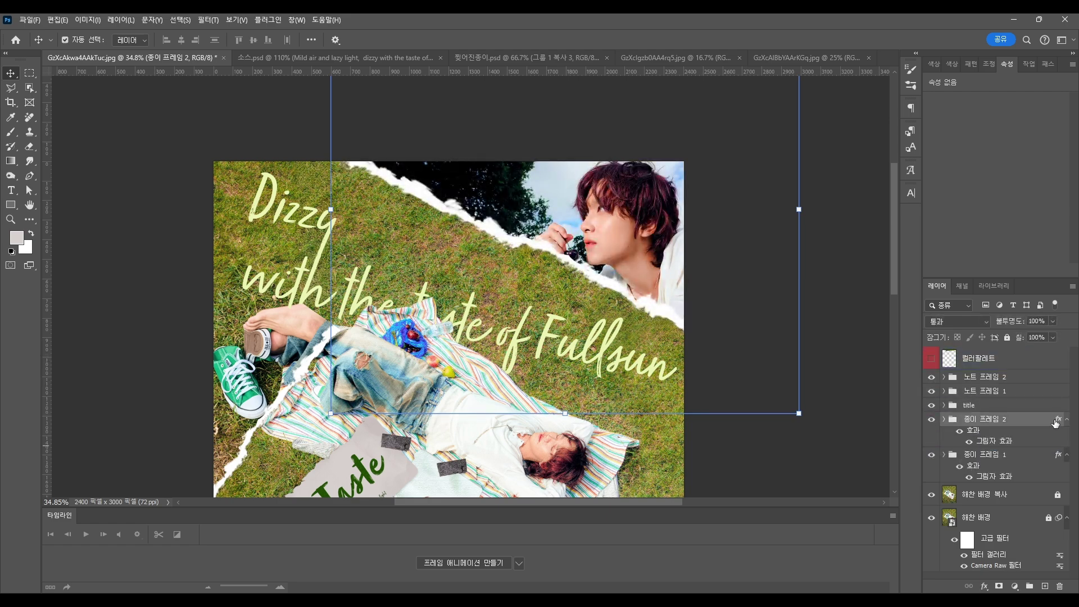
- Set the drop shadow of the 종이 프레임 2 group to 54% opacity and a 40° angle
scroll(639, 261, up, 2)
double_click(1006, 444)
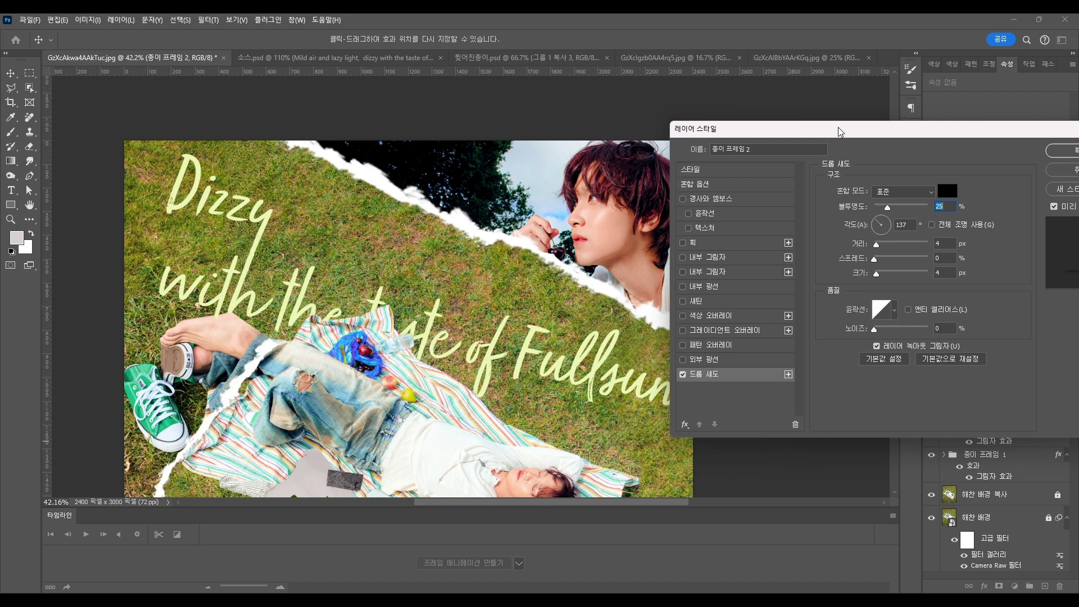
drag(913, 141, 877, 148)
drag(868, 217, 905, 216)
click(1029, 215)
click(1030, 215)
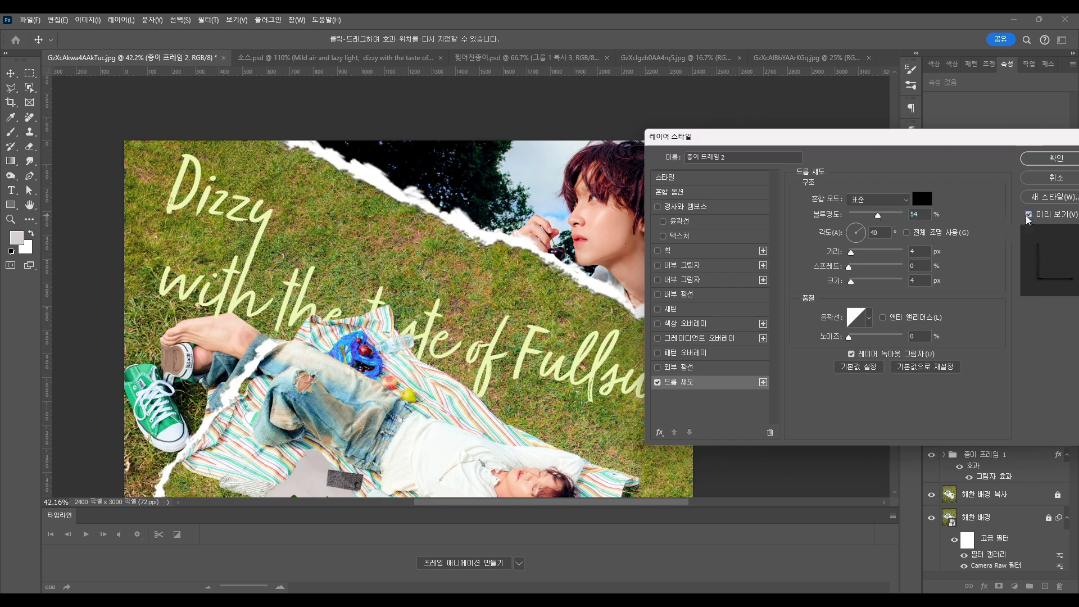
key(Return)
click(873, 297)
scroll(615, 325, down, 4)
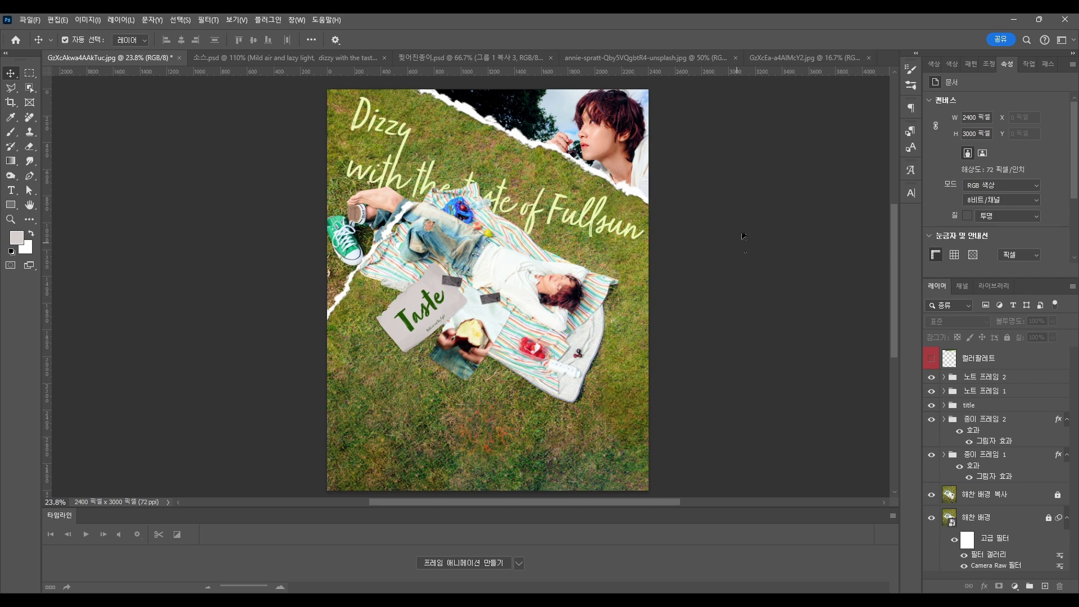
- Cut out the polaroid labelled S.A.D from the annie-spratt photo with an object selection and paste a copy into the poster
click(605, 58)
key(w)
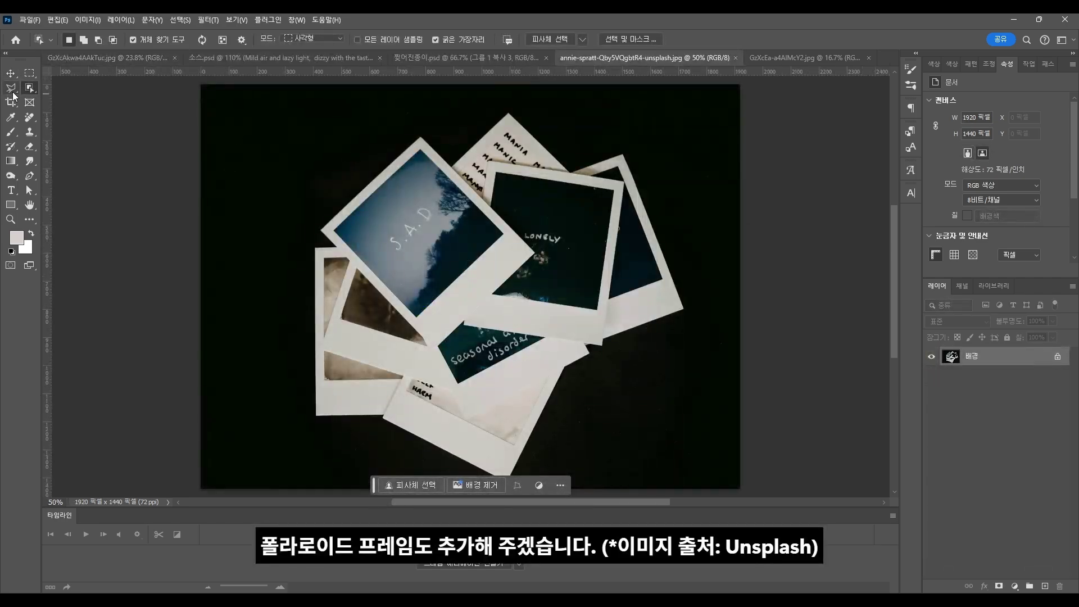
click(477, 225)
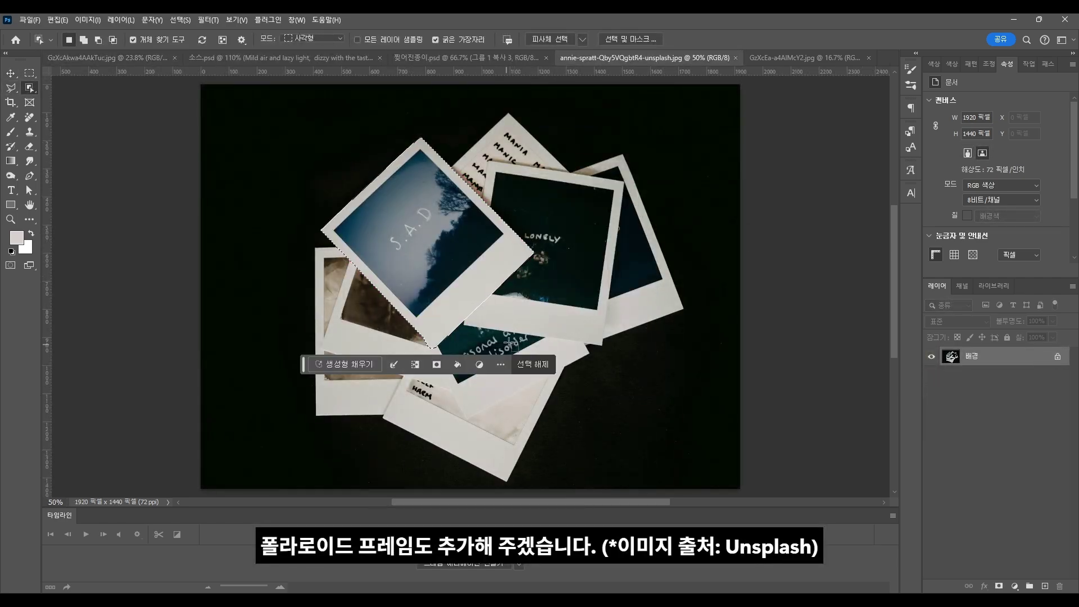
key(ctrl+c)
click(106, 57)
key(ctrl+v)
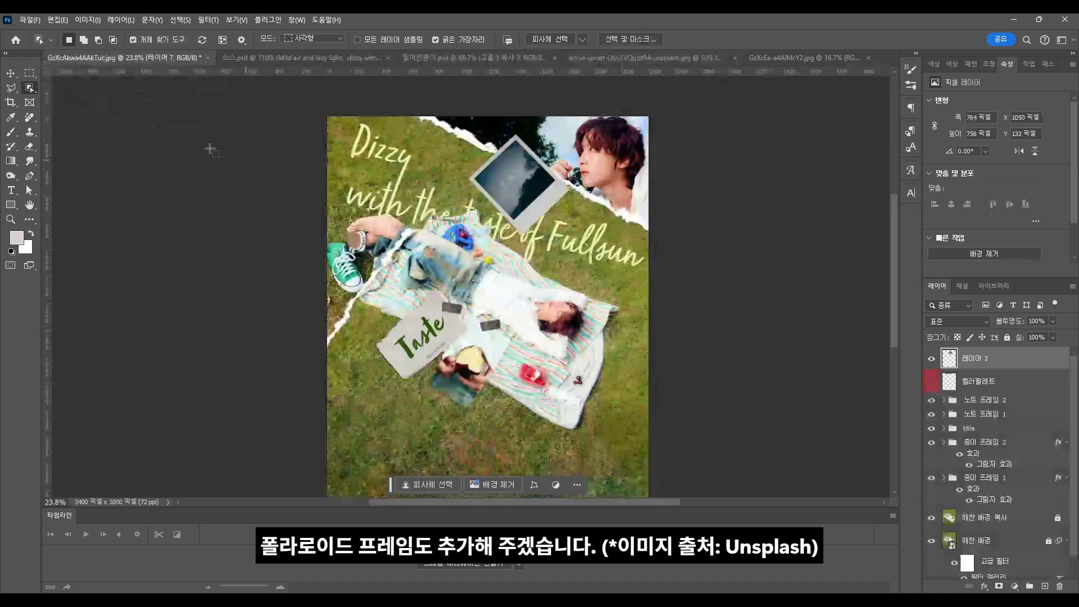
- Scale the polaroid to 117.68%, rotate it to −105° and place it over the poster's upper edge between the title and the portrait
key(v)
scroll(525, 167, up, 2)
key(ctrl+t)
drag(585, 118, 429, 136)
mouse_move(538, 202)
mouse_down()
mouse_move(510, 157)
mouse_move(517, 144)
mouse_move(526, 143)
mouse_move(527, 210)
mouse_up()
drag(510, 163, 502, 156)
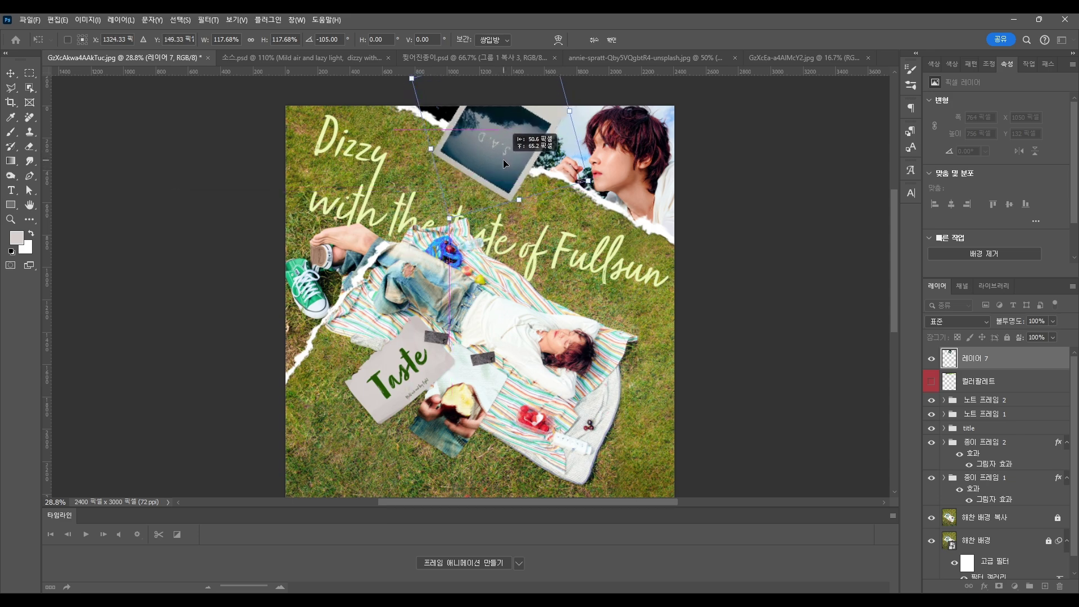
click(562, 246)
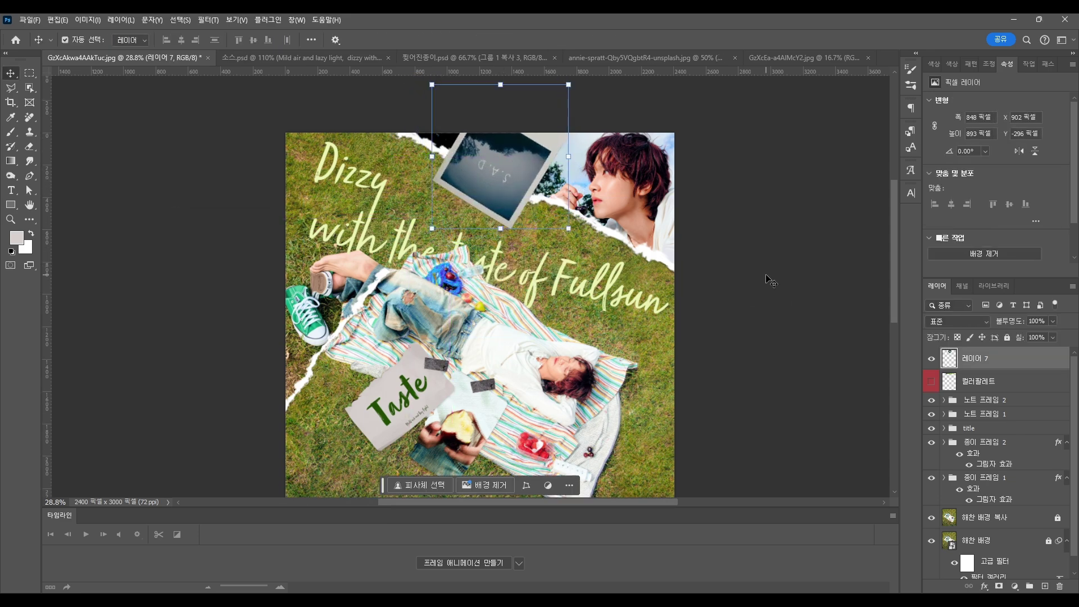
scroll(528, 107, up, 2)
drag(481, 164, 440, 208)
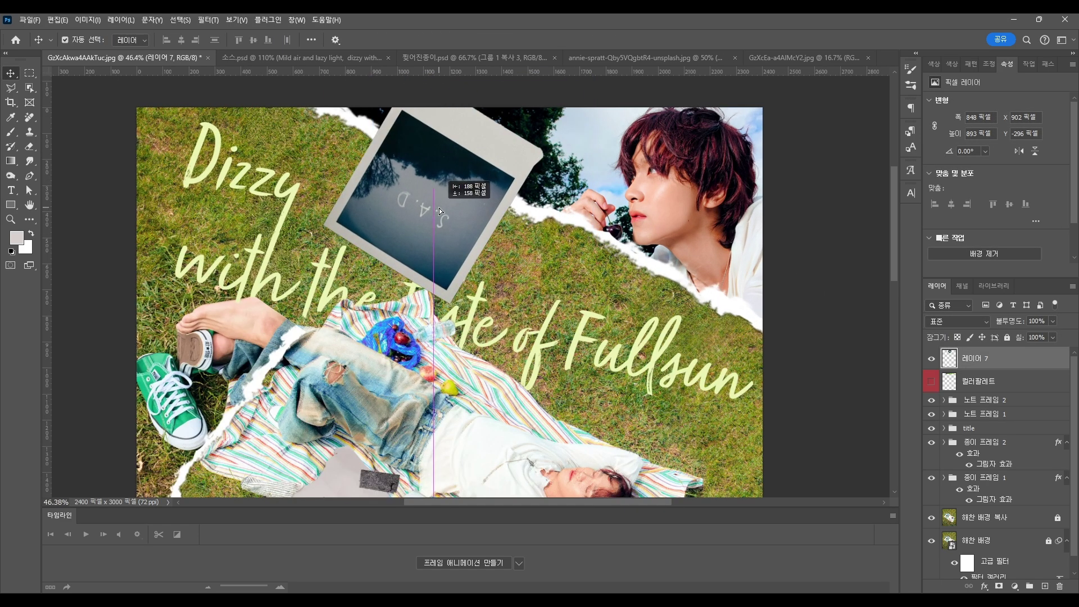
- Outline the polaroid's dark picture area with the Polygonal Lasso and copy it to its own layer above the frame
click(11, 88)
scroll(388, 130, up, 2)
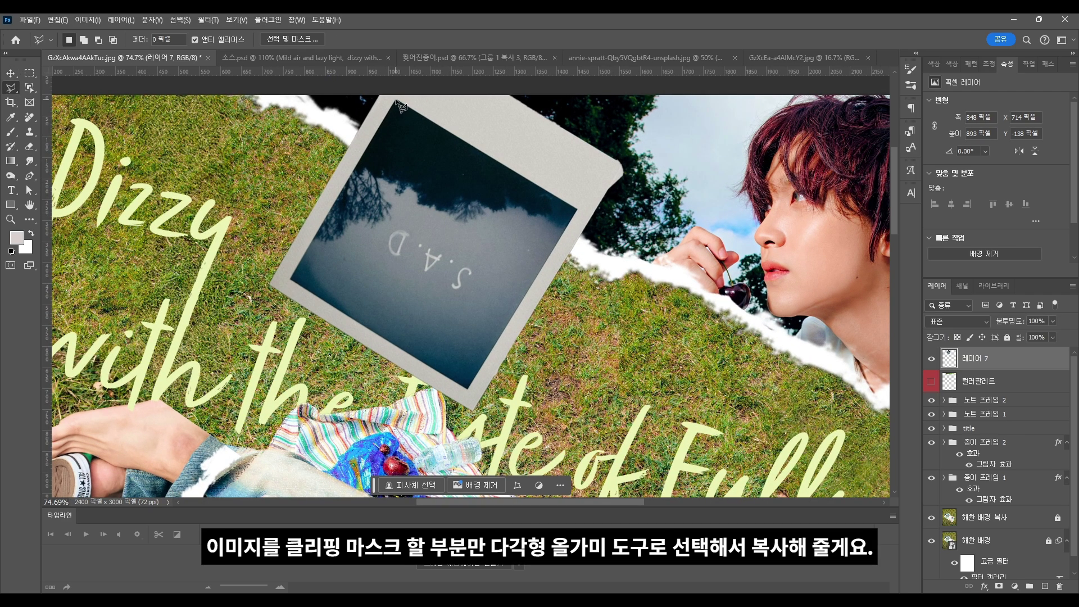
click(396, 100)
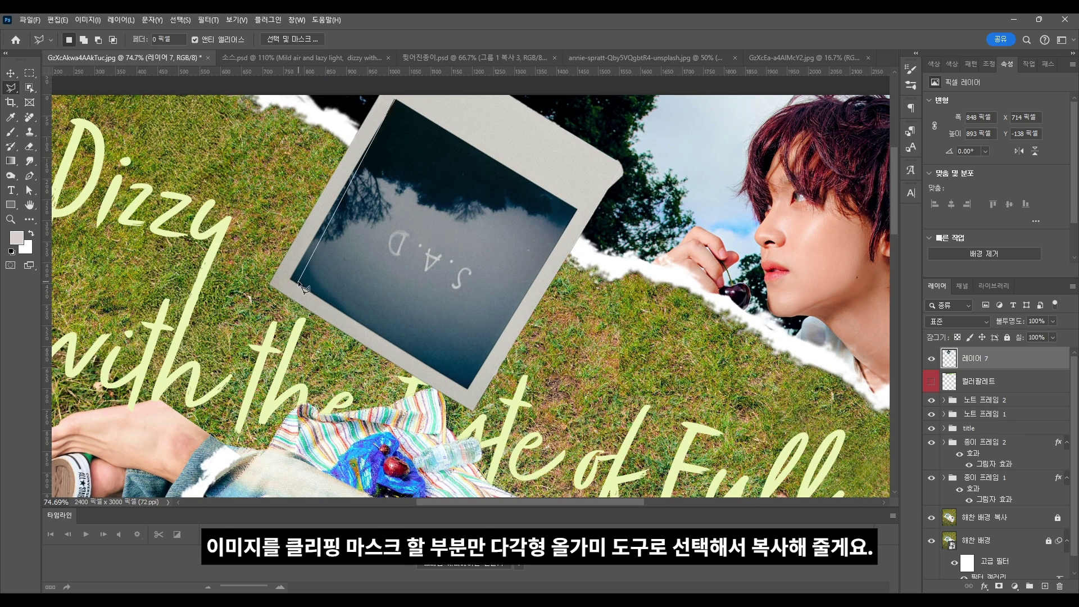
click(578, 208)
click(395, 100)
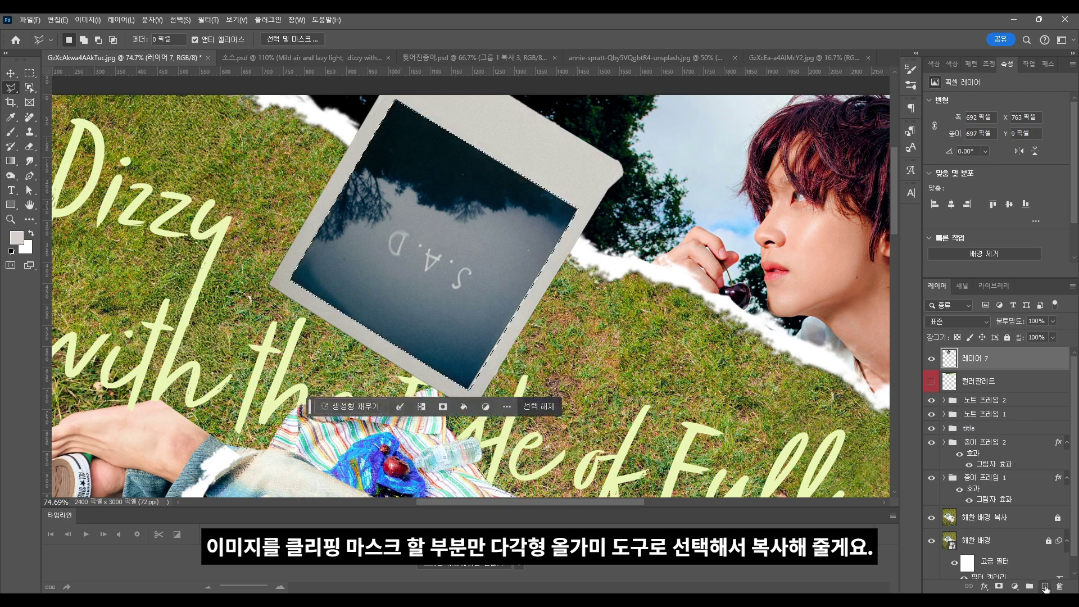
click(1045, 588)
click(1012, 383)
key(ctrl+j)
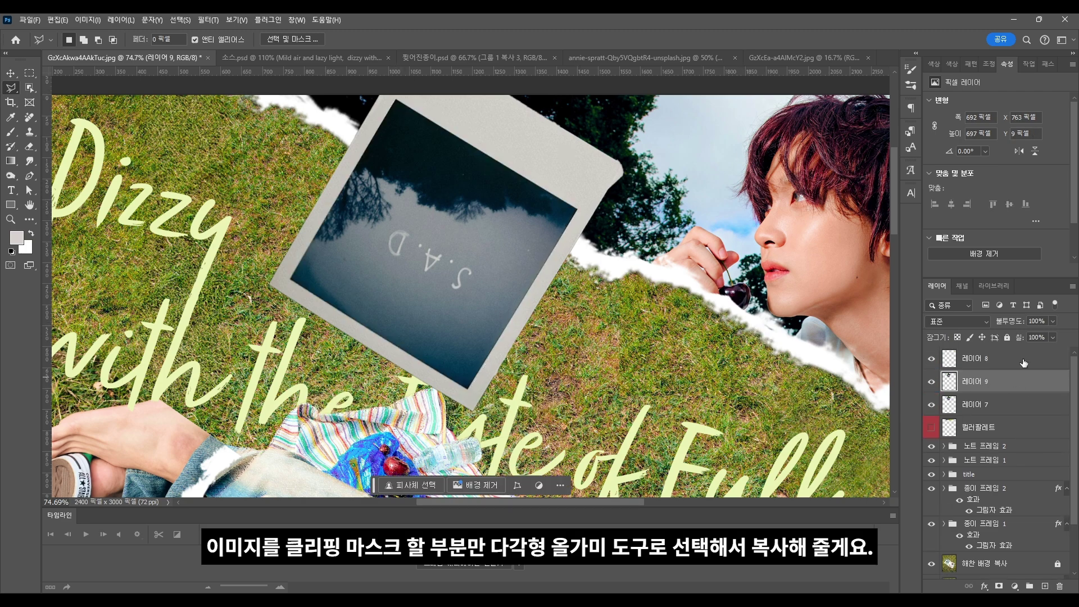
- Delete the spare empty layer above the copied picture area and toggle the copied layer's visibility to check it
click(1024, 364)
key(Delete)
click(933, 363)
click(933, 363)
click(932, 384)
click(932, 385)
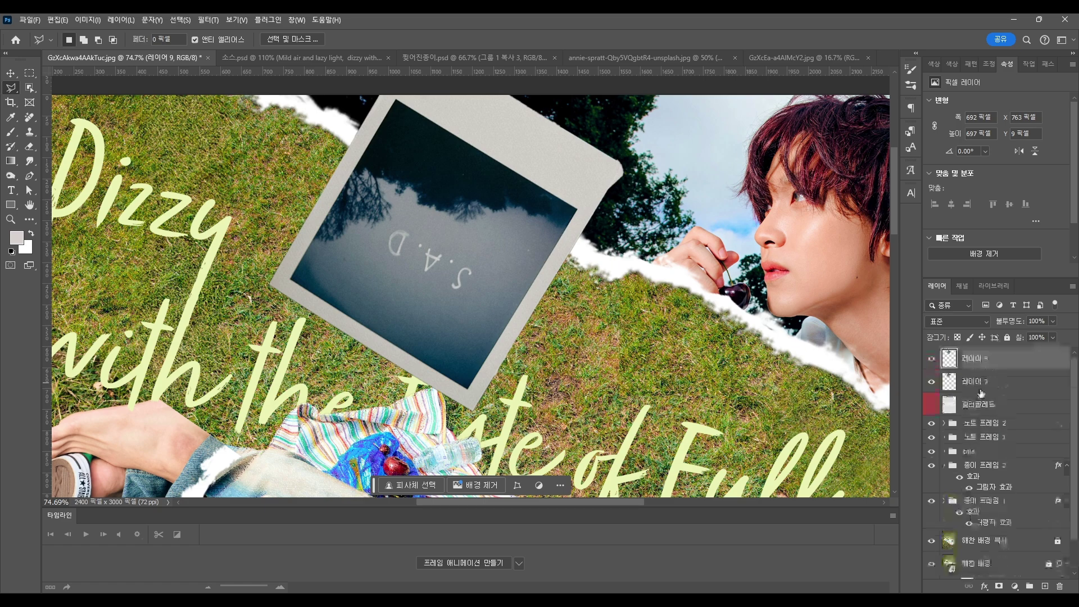
scroll(422, 290, down, 6)
- Move the polaroid and its copied picture area together slightly up and towards the portrait
click(10, 73)
scroll(450, 292, up, 2)
ctrl+click(998, 384)
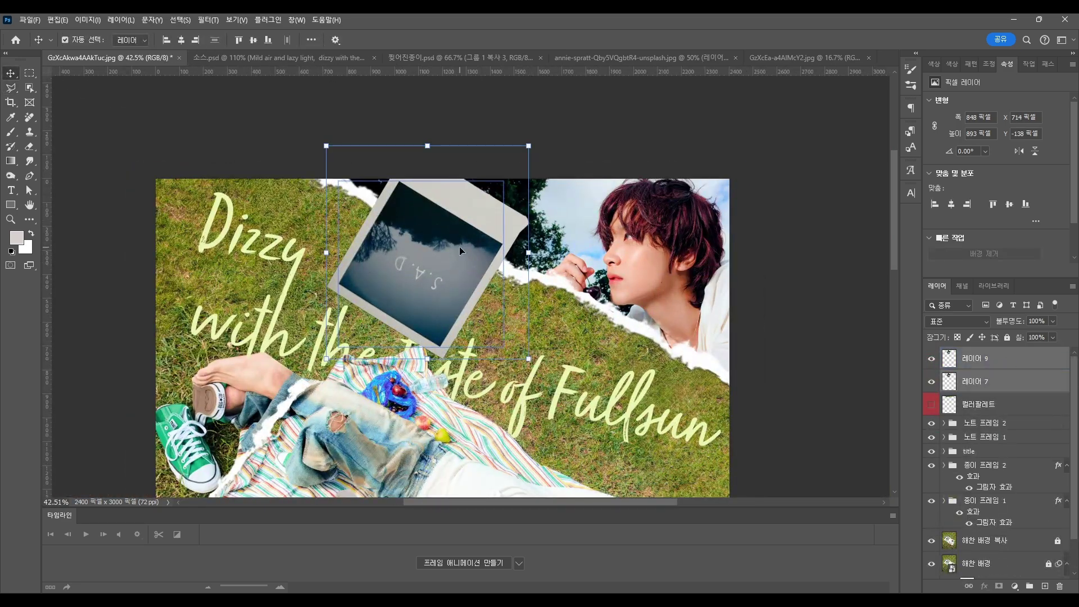
key(ctrl+t)
drag(435, 271, 456, 221)
key(Return)
click(766, 337)
scroll(489, 191, down, 5)
scroll(416, 147, up, 4)
- Convert the polaroid layer to a smart object and set its Camera Raw exposure to +0.45 and highlights to +12
right_click(1020, 386)
click(1000, 304)
click(215, 20)
click(198, 91)
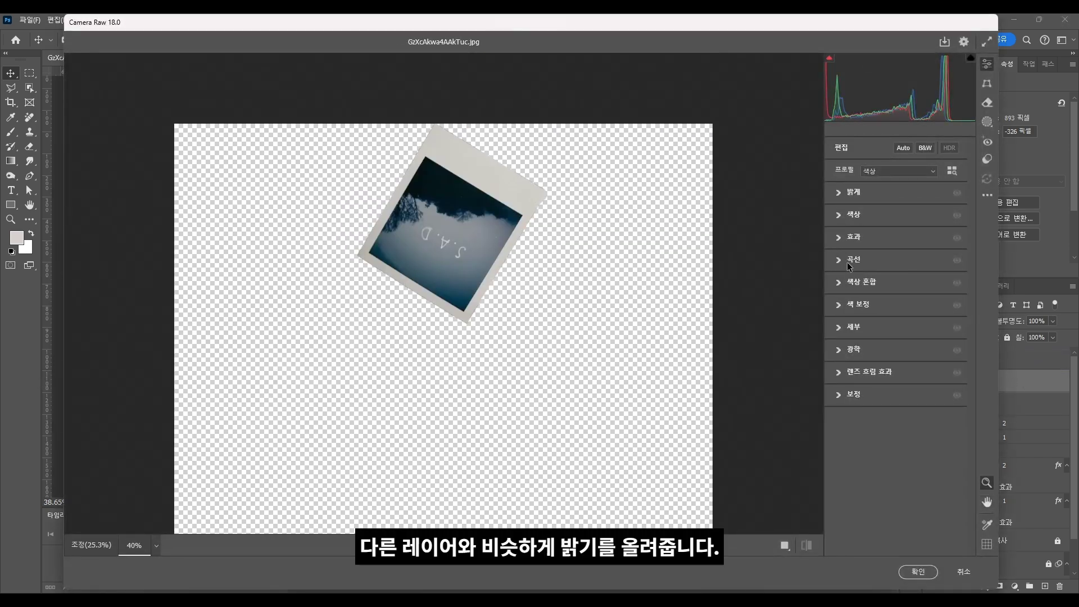
click(840, 194)
drag(896, 218, 907, 259)
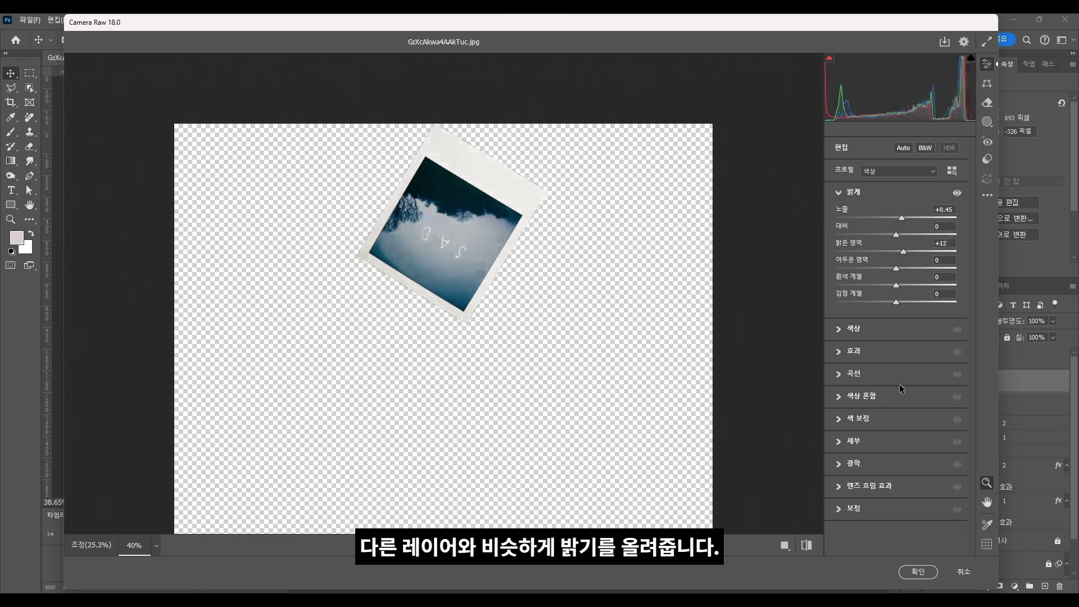
- Set the polaroid's Camera Raw texture to −100 and apply a moderately negative clarity
click(843, 353)
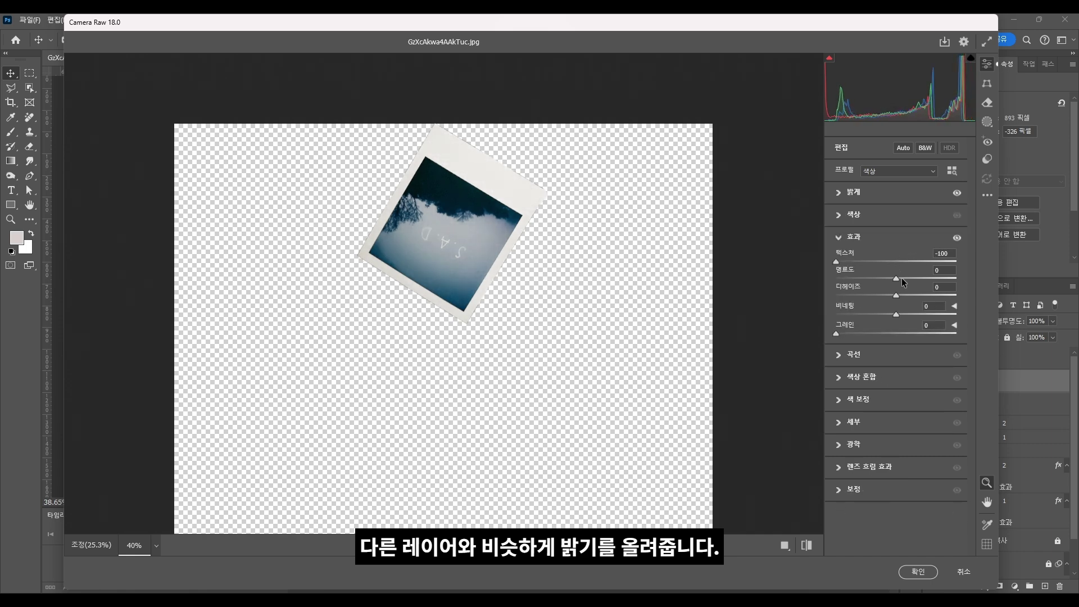
drag(903, 278, 767, 276)
click(900, 568)
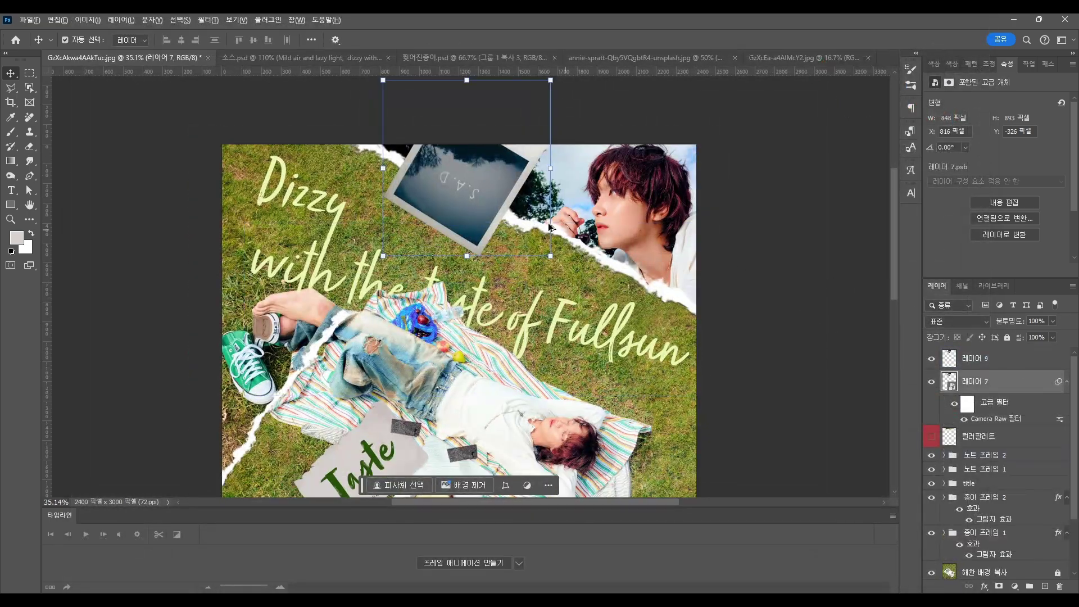
double_click(998, 419)
drag(835, 279, 877, 285)
click(927, 575)
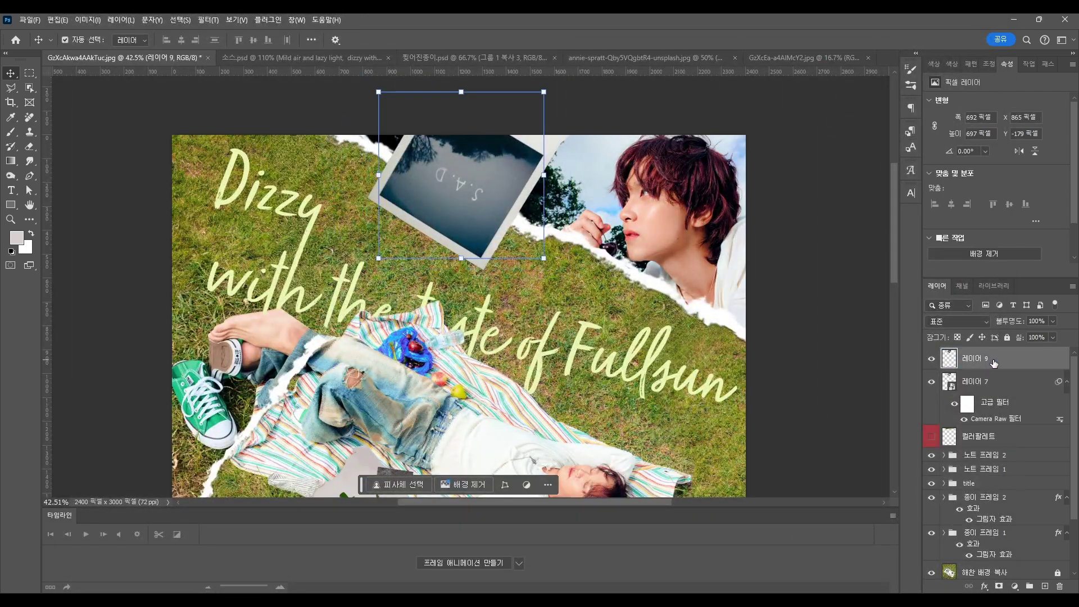
- Copy the cherry and striped towel area of the GzXcEa-a4AIMcY2.jpg photo to a new layer and bring it into the poster
click(728, 58)
click(753, 60)
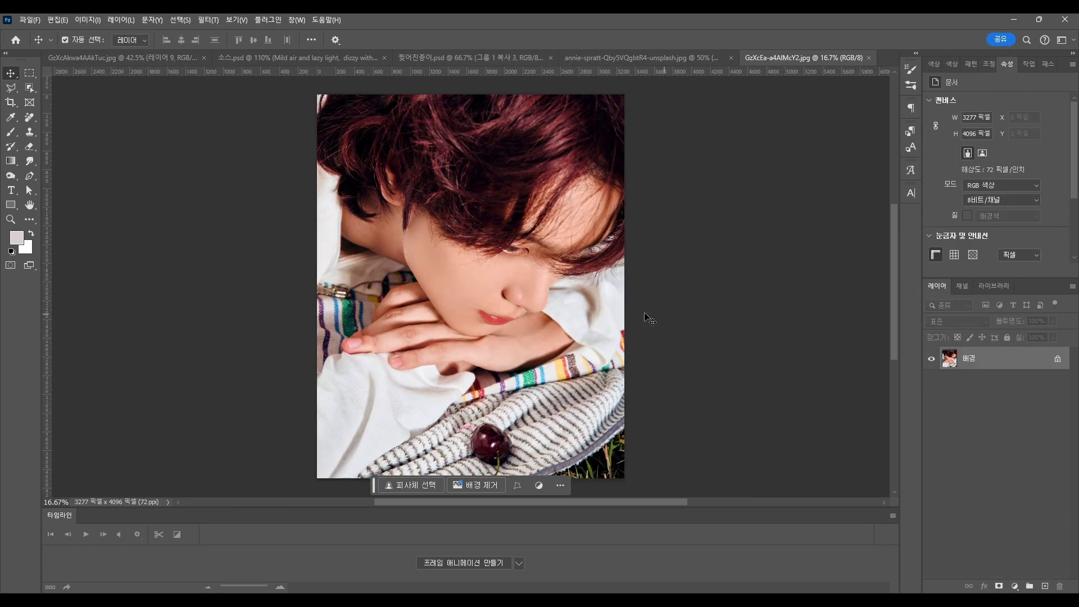
scroll(225, 169, down, 1)
click(29, 73)
mouse_move(356, 351)
mouse_down()
mouse_move(562, 411)
mouse_move(596, 457)
mouse_up()
key(ctrl+j)
mouse_move(1016, 356)
mouse_down()
mouse_move(91, 54)
mouse_move(495, 145)
mouse_up()
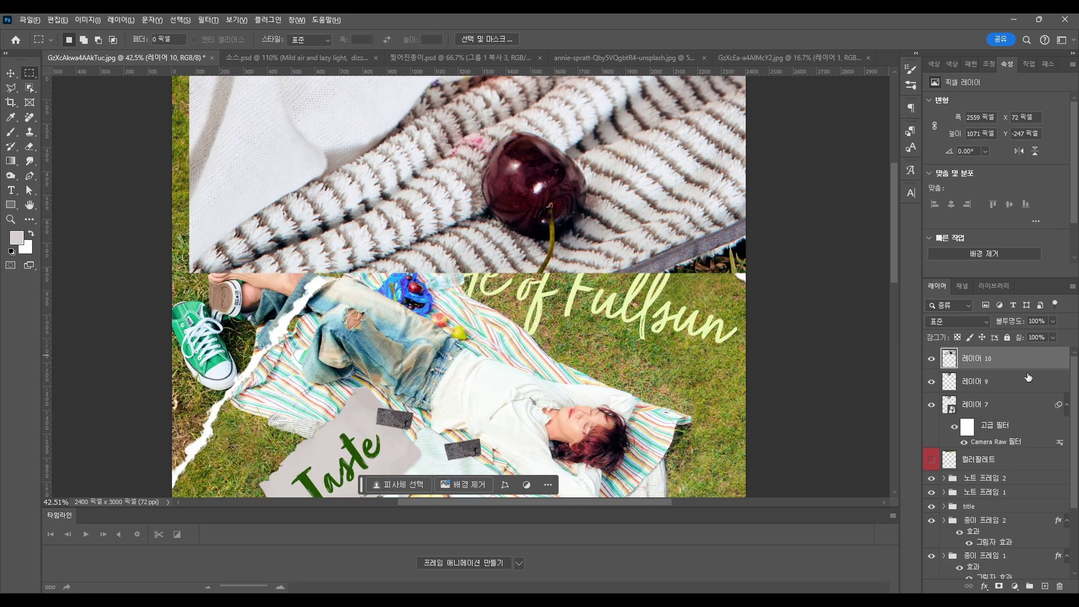
- Clip the cherry image to the polaroid's picture area, scale it to 61.59%, rotate it to −23.58° and position the cherry inside the frame
alt+click(1034, 369)
scroll(536, 179, down, 3)
key(ctrl+t)
scroll(535, 224, up, 1)
drag(535, 258, 493, 228)
drag(465, 255, 486, 204)
drag(655, 226, 662, 150)
drag(492, 187, 495, 191)
drag(445, 124, 448, 131)
drag(460, 170, 457, 159)
drag(487, 217, 492, 227)
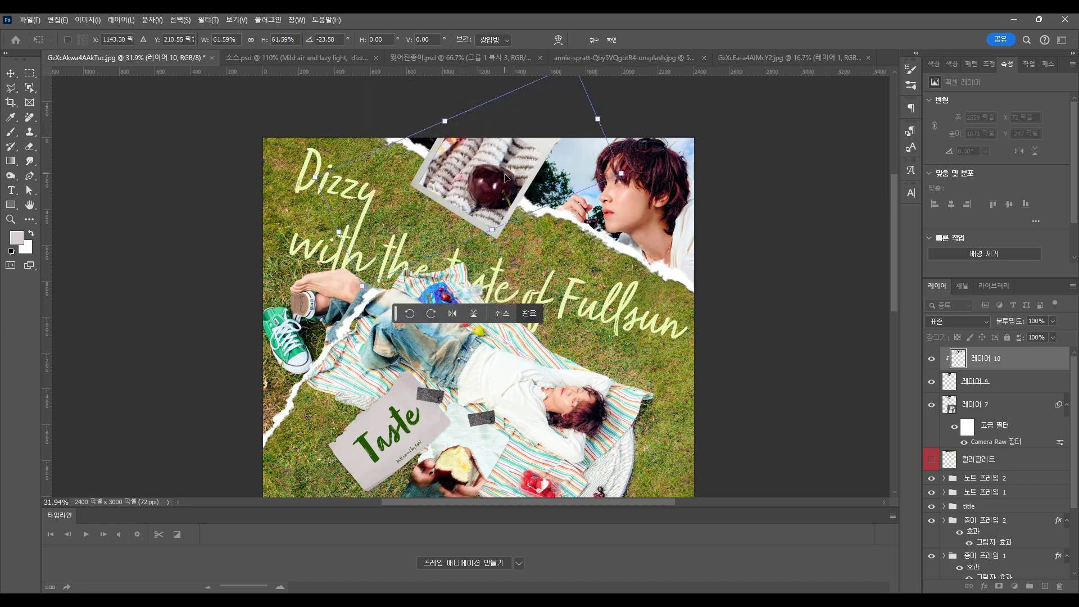
scroll(506, 242, up, 1)
key(Return)
scroll(525, 259, down, 1)
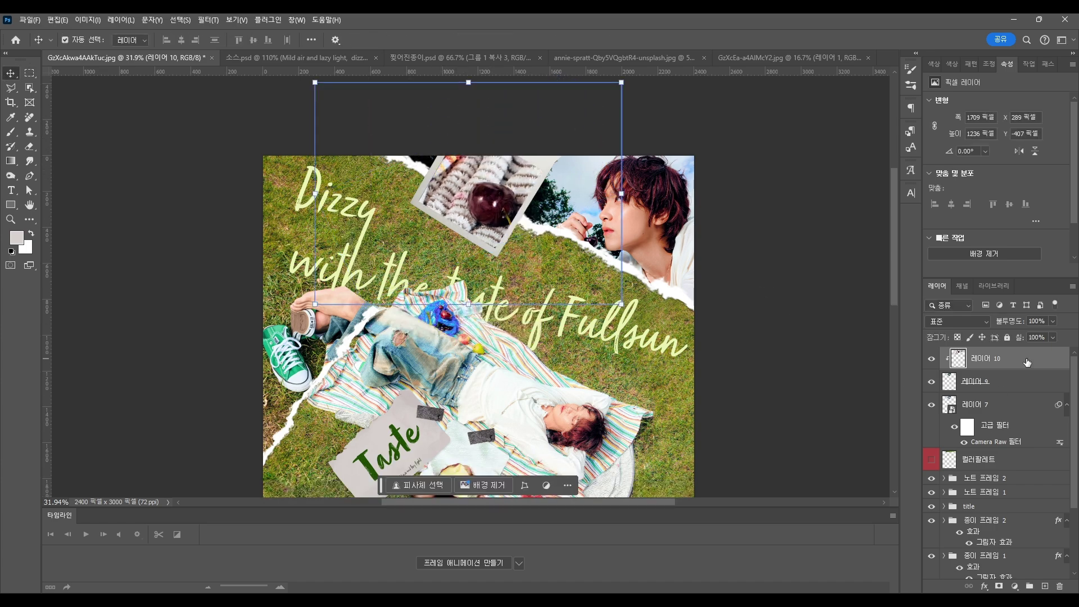
- Convert the cherry layer to a smart object and apply the Rough Pastels effect from the Filter Gallery
right_click(995, 362)
click(978, 277)
click(208, 20)
click(231, 96)
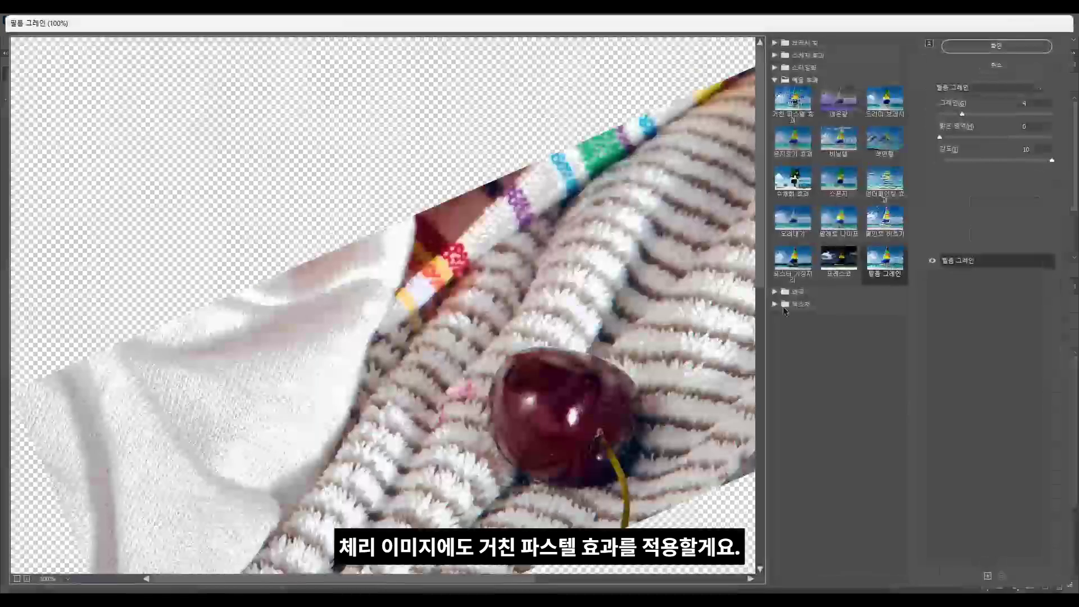
click(793, 107)
click(983, 48)
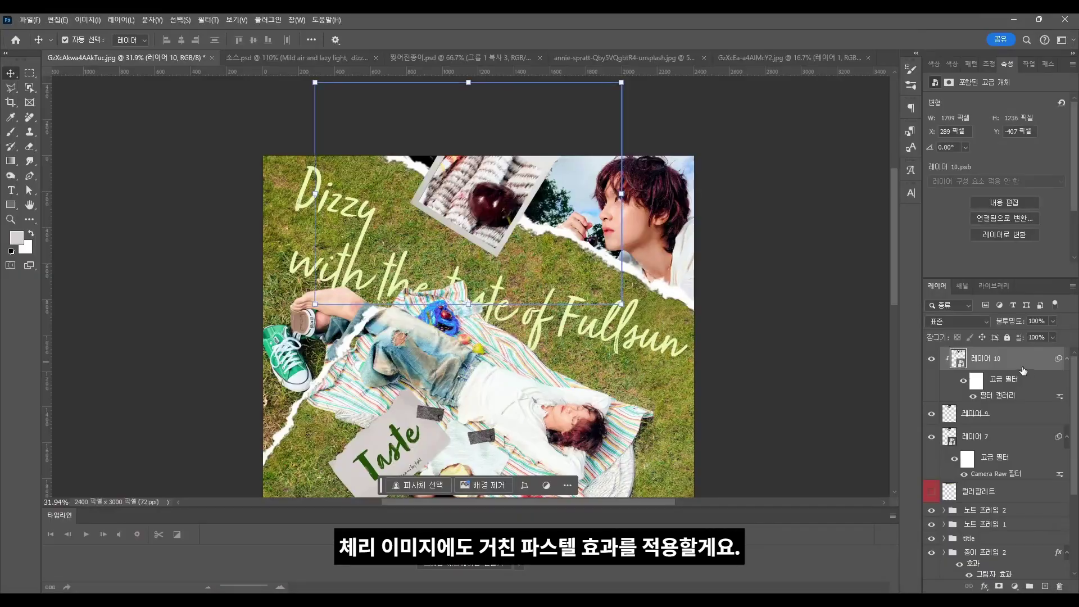
- Add a drop shadow to the polaroid frame layer with 42% opacity, a 40° angle and 4 px distance
click(1019, 438)
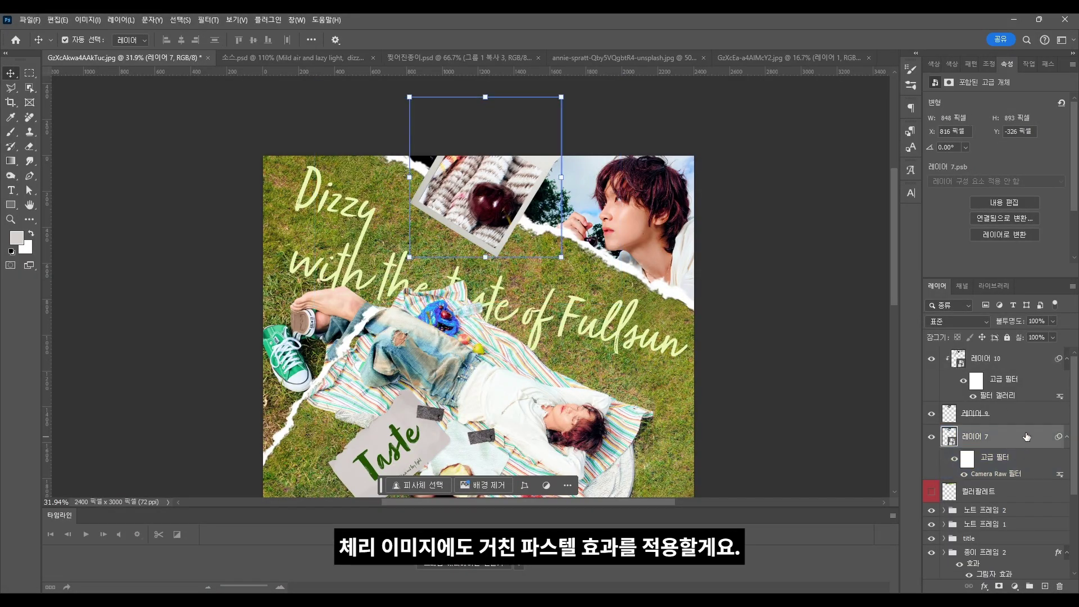
double_click(1025, 439)
click(655, 381)
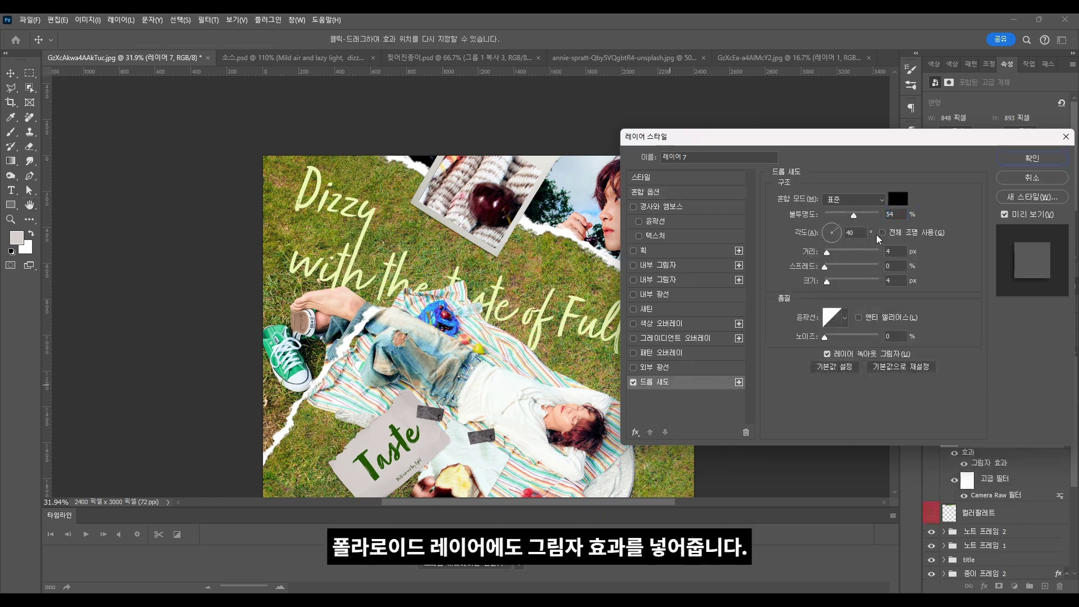
drag(854, 216, 847, 216)
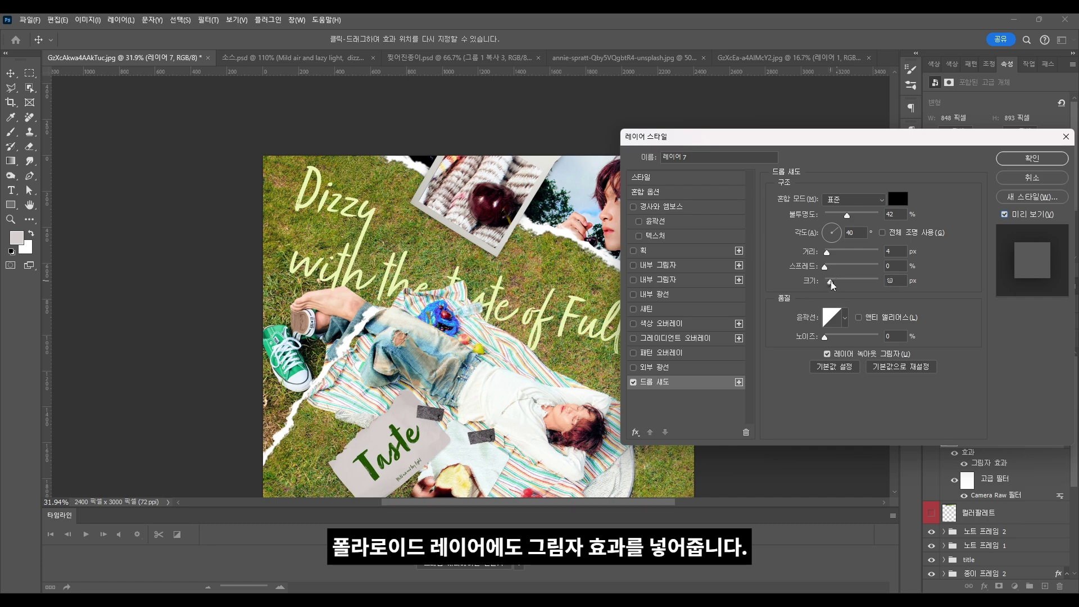
click(1032, 158)
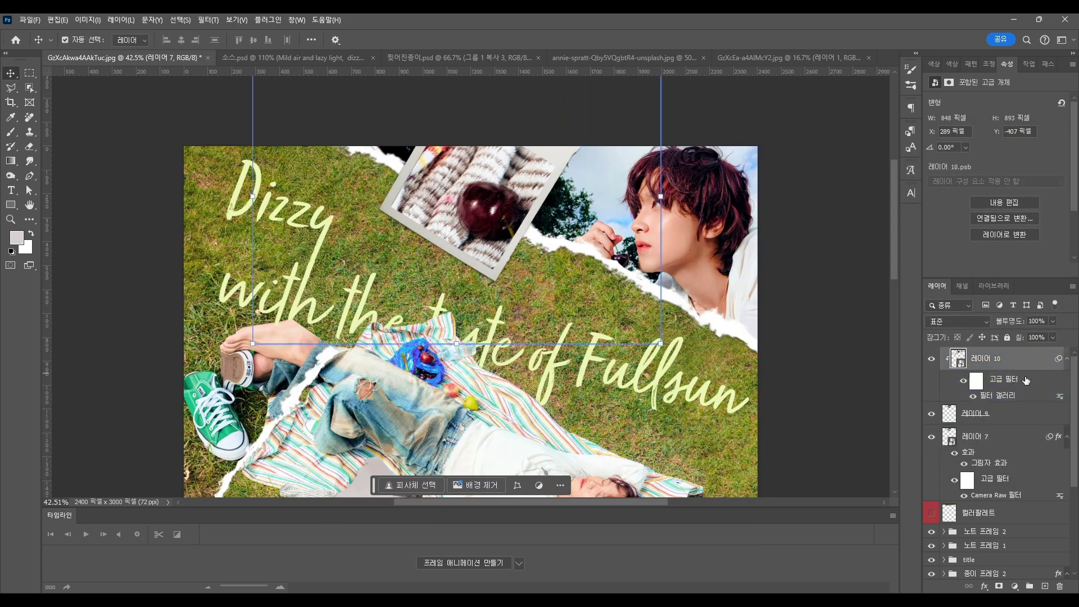
- Group the polaroid layers as 폴라로이드 and move the group directly below the 컬러팔레트 layer
key(ctrl+g)
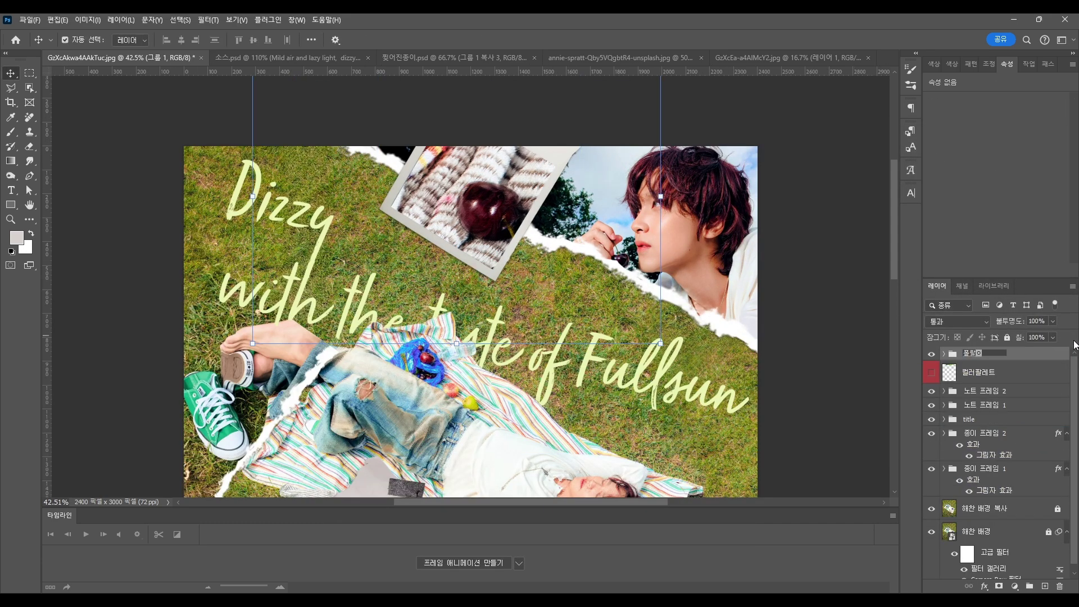
key(Return)
click(931, 355)
click(931, 354)
scroll(526, 288, down, 4)
drag(1020, 358, 1040, 387)
click(710, 275)
scroll(706, 280, down, 4)
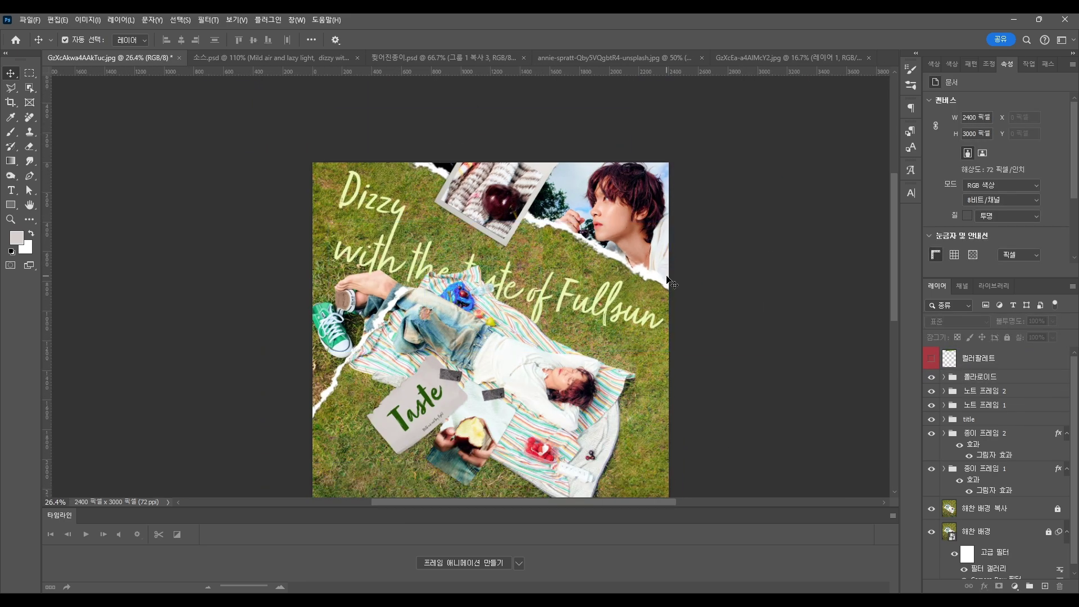
scroll(582, 285, down, 1)
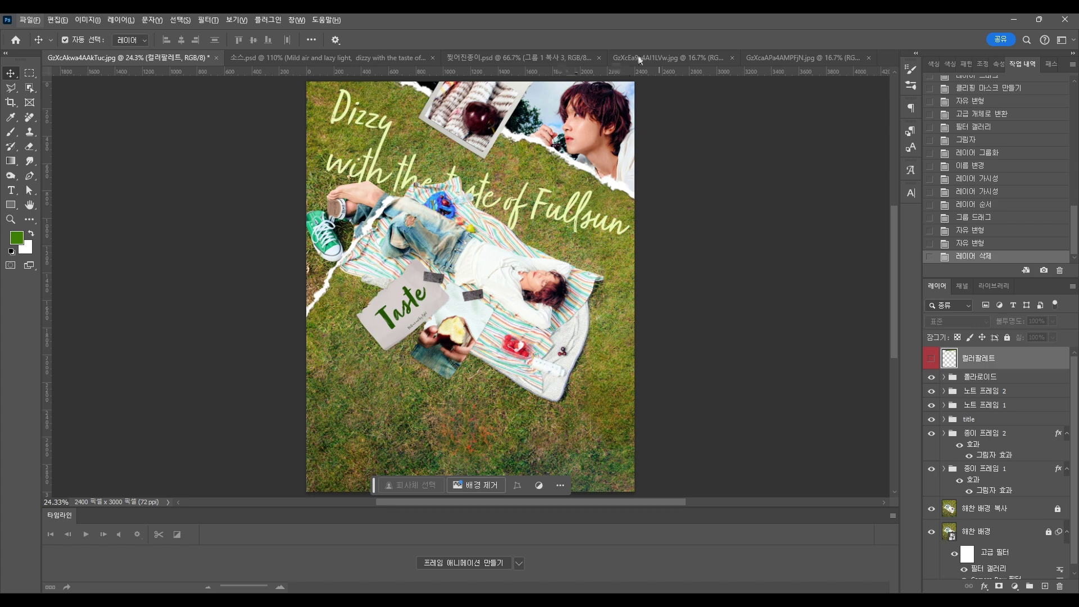
- Bring the green torn-paper group from 찢어진종이.psd into the poster and fit it across the poster's lower edge
click(565, 59)
drag(995, 354, 500, 492)
scroll(484, 416, down, 3)
drag(530, 393, 523, 407)
click(685, 411)
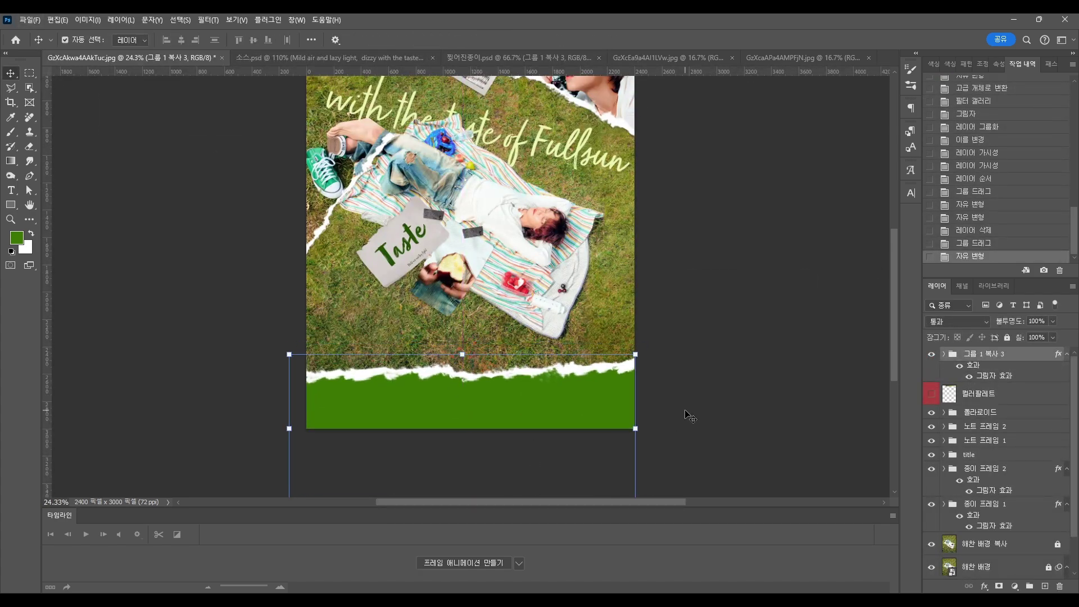
click(686, 410)
- Apply the Conté Crayon effect to the green paper layer with foreground level 11, background level 7 and canvas texture
scroll(740, 410, up, 2)
click(944, 354)
click(1025, 397)
click(213, 24)
click(225, 97)
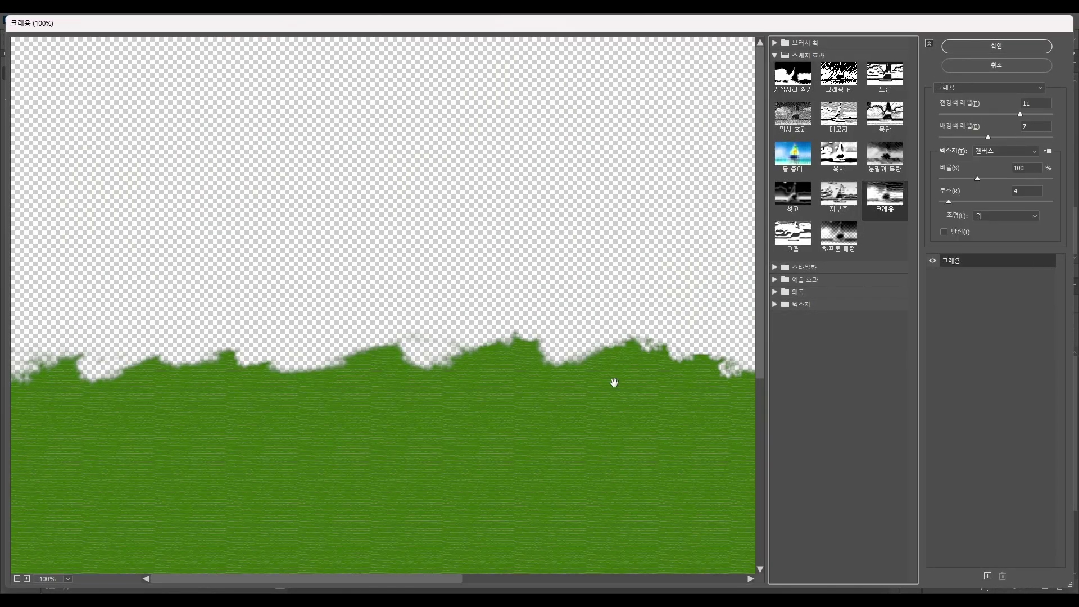
click(1018, 47)
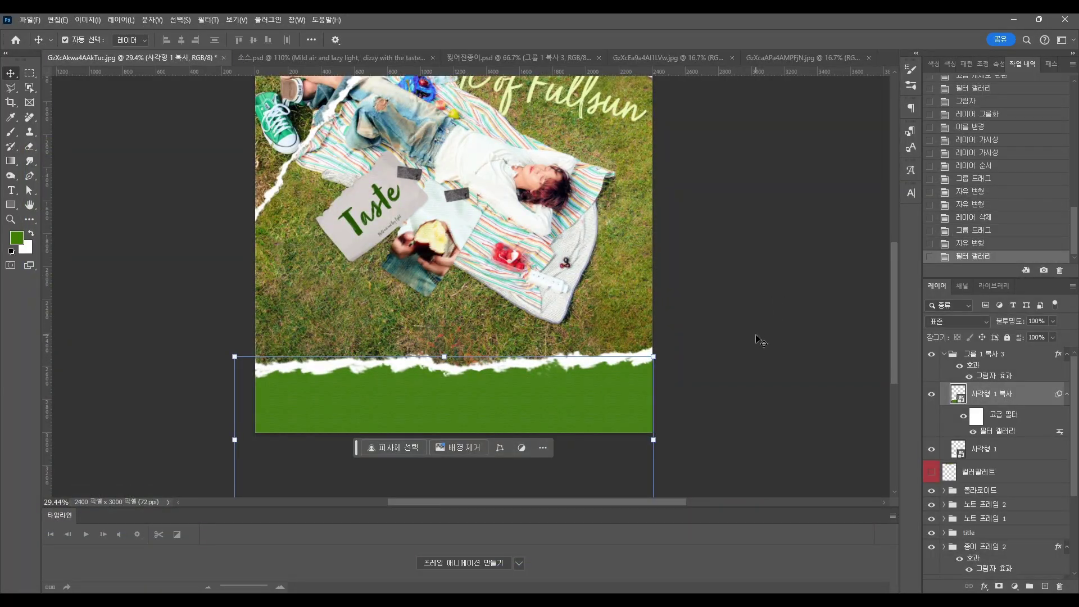
click(1009, 358)
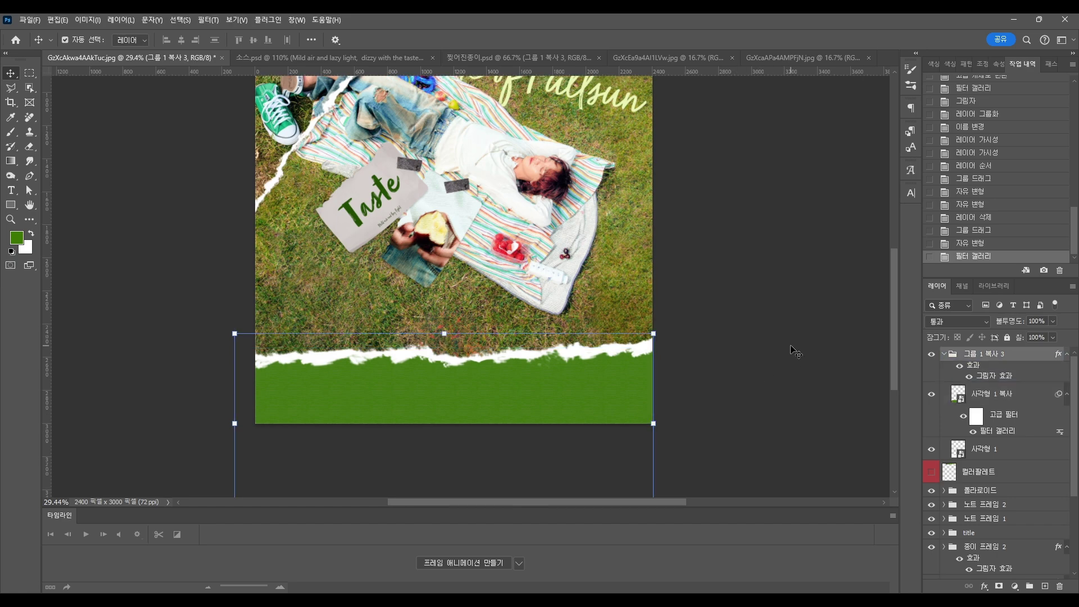
click(792, 352)
scroll(742, 357, down, 2)
scroll(441, 315, up, 3)
- Select the standing person in GzXcEa9a4AI1LVw.jpg with the Object Selection tool and expand the selection outward
click(658, 60)
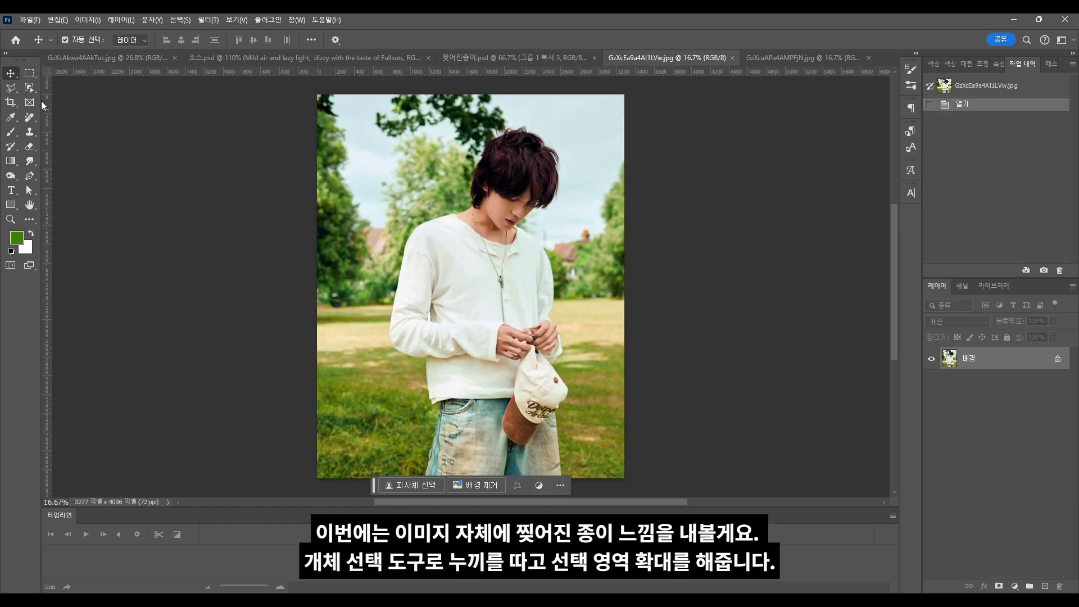
click(29, 87)
drag(398, 123, 581, 482)
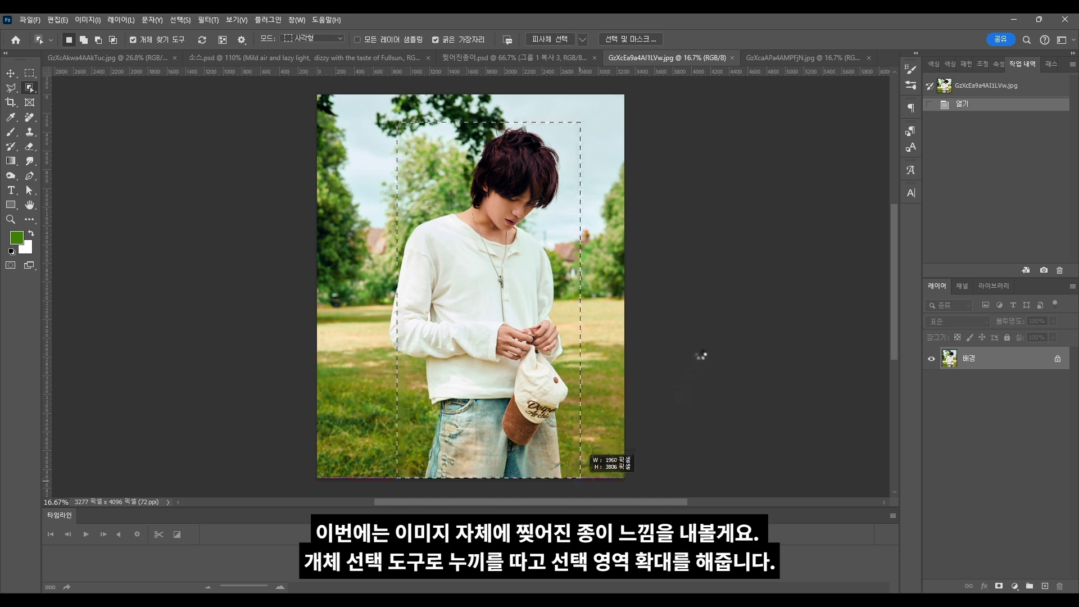
click(180, 19)
mouse_move(242, 194)
click(307, 209)
click(592, 197)
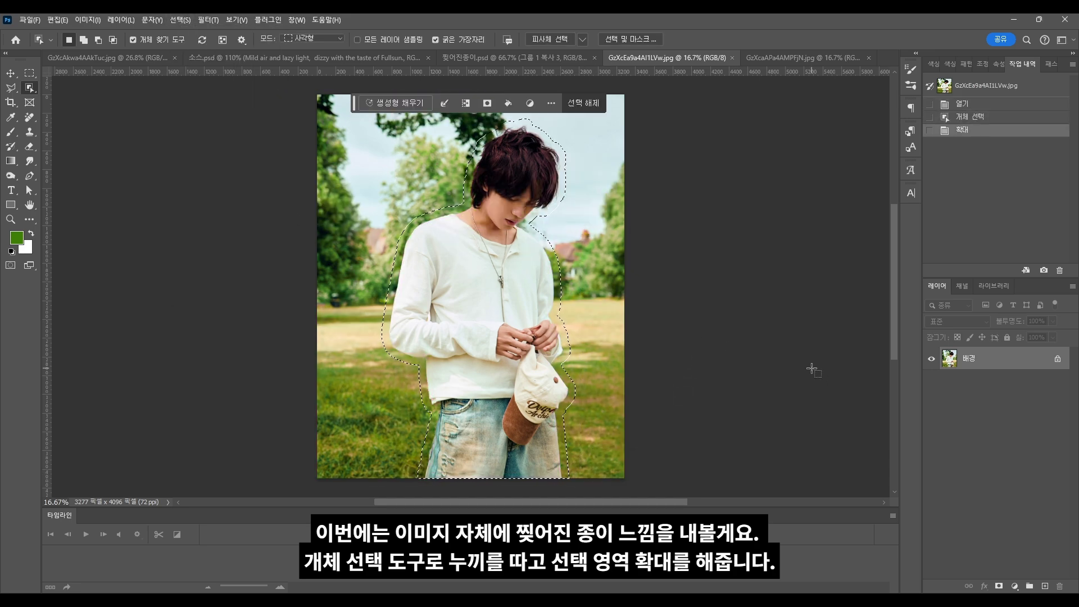
- Copy the selected area onto a new layer with a layer mask and hide the background layer
key(ctrl+c)
key(ctrl+v)
click(931, 382)
- Choose Kyle's ink brush from the 수채화 재질 브러쉬 set and enlarge it to 100 px
click(13, 136)
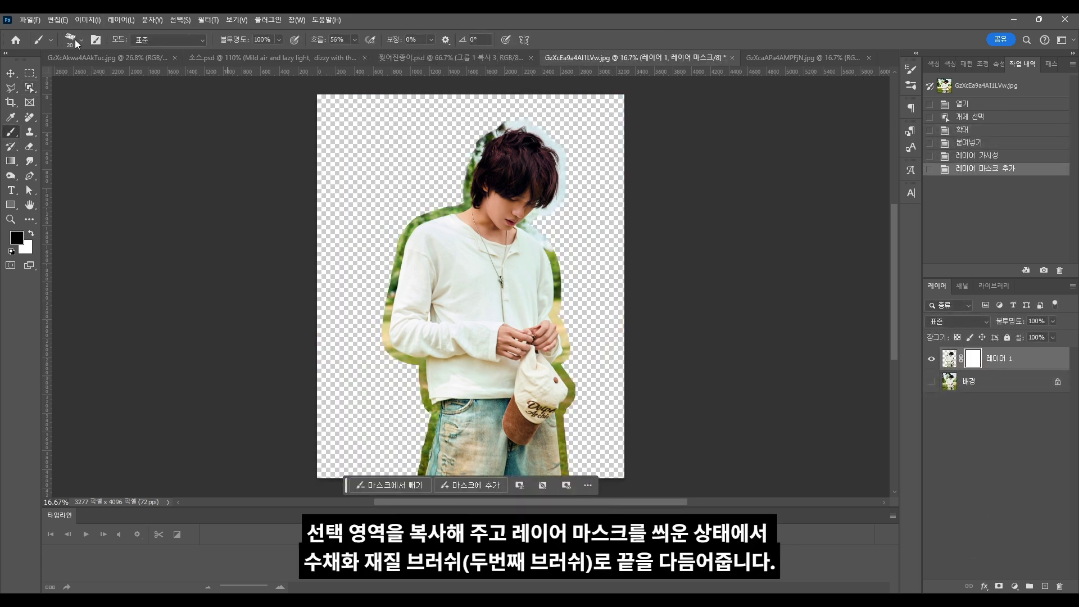
click(81, 40)
click(20, 203)
double_click(116, 222)
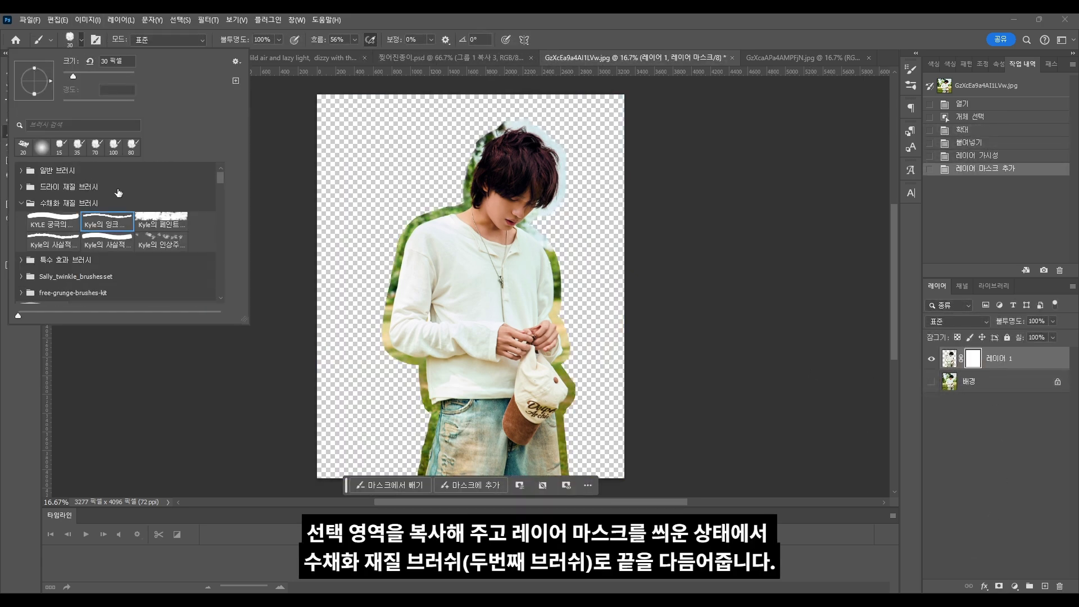
scroll(562, 158, up, 8)
key(bracketright)
key(bracketright)
key(bracketright)
key(bracketright)
key(bracketright)
key(bracketright)
scroll(578, 268, up, 1)
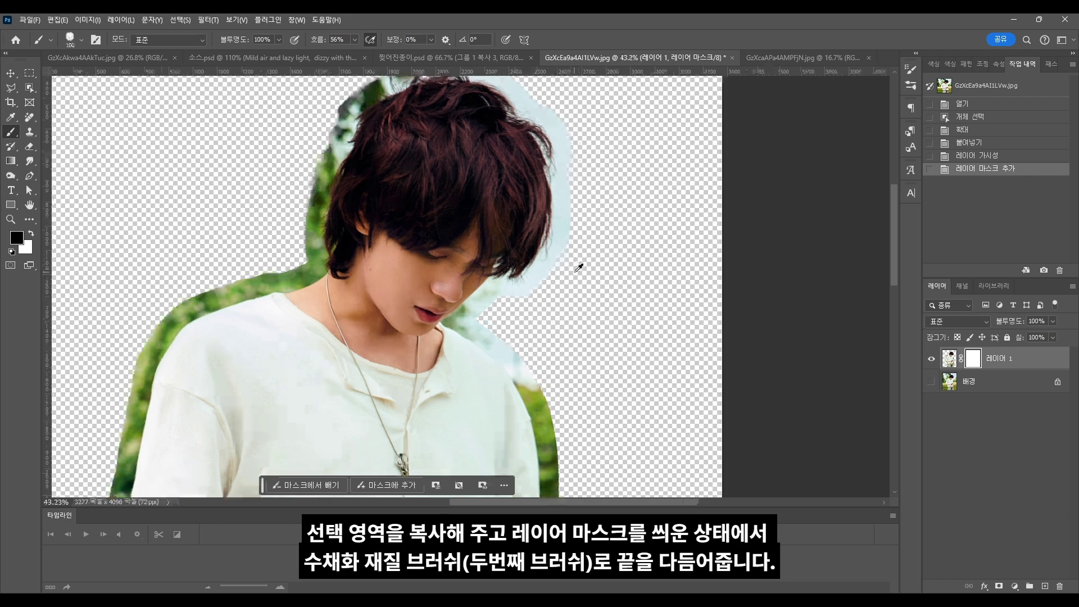
- Paint black on the mask in short strokes to give the cut-out's right edge a ragged, torn outline
scroll(501, 206, down, 4)
drag(518, 224, 523, 239)
drag(541, 258, 550, 277)
click(557, 302)
click(565, 328)
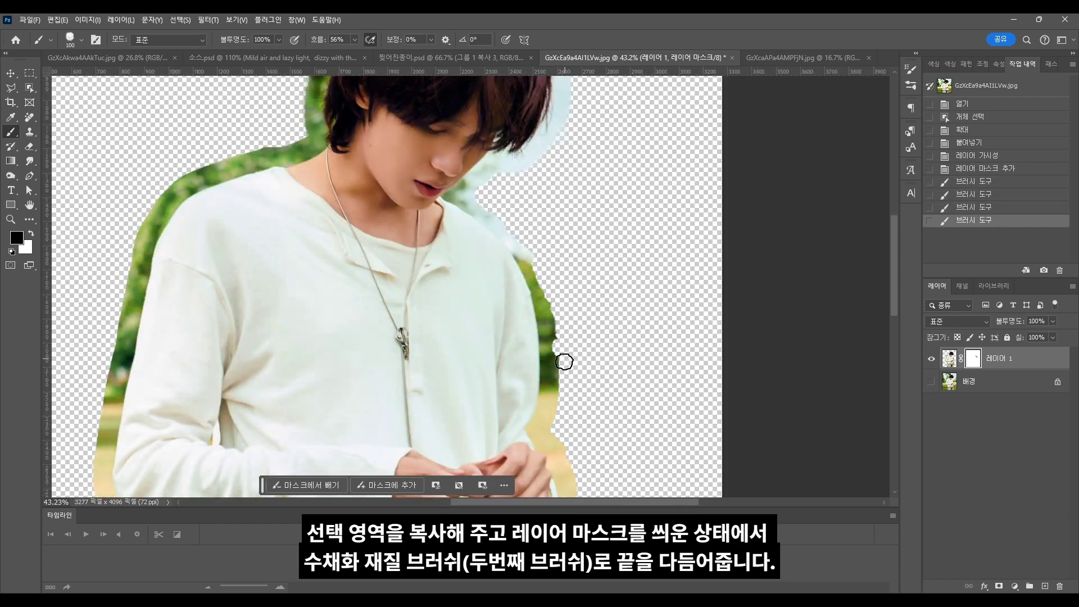
drag(564, 349, 558, 410)
click(568, 430)
mouse_move(600, 455)
mouse_down()
mouse_move(578, 191)
mouse_move(553, 224)
mouse_up()
mouse_move(556, 233)
mouse_down()
mouse_move(565, 269)
mouse_move(548, 298)
mouse_move(573, 338)
mouse_move(580, 392)
mouse_up()
drag(540, 478, 540, 248)
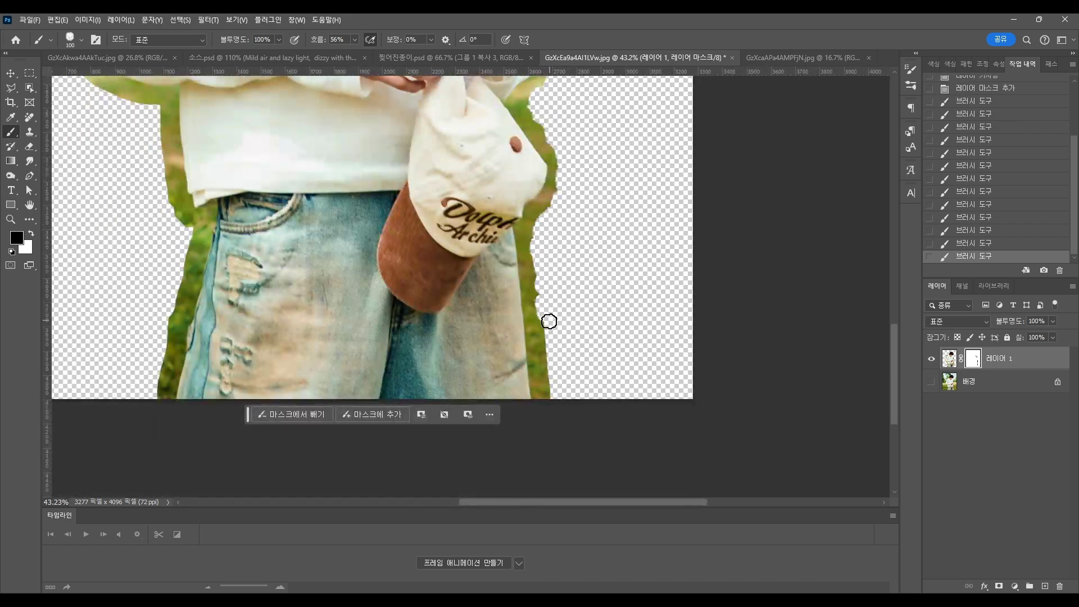
- Roughen the mask along the cut-out's left side and around the head with the same black brush
drag(354, 314, 632, 316)
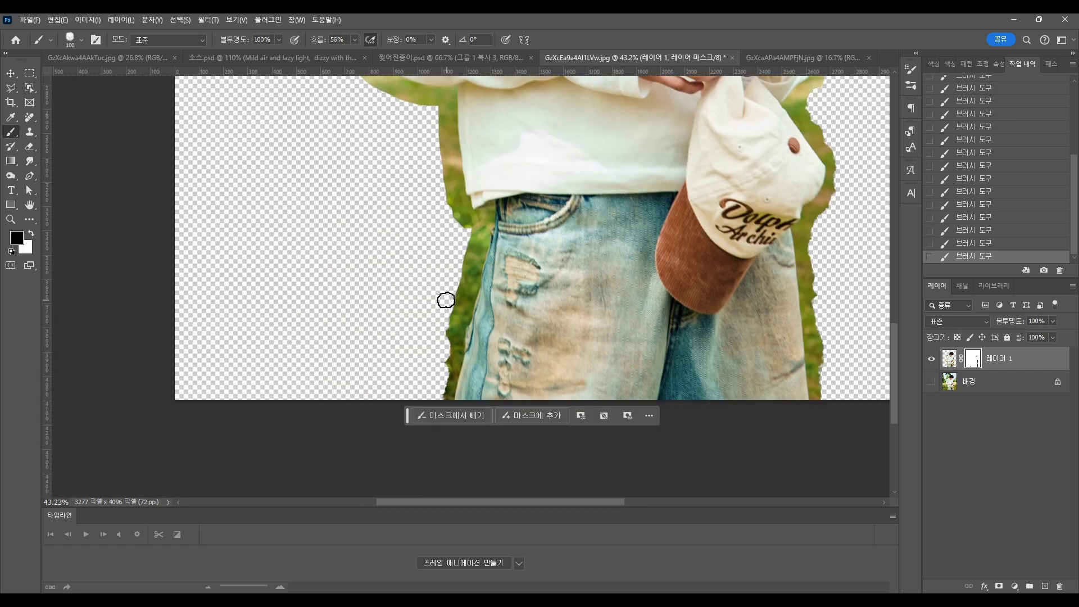
drag(430, 207, 513, 391)
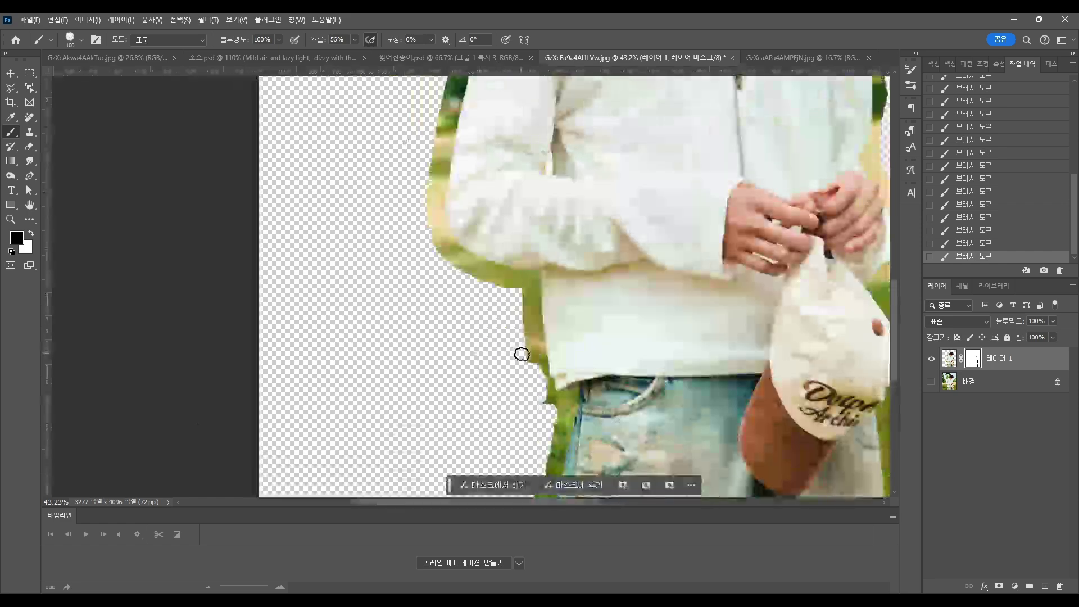
drag(497, 284, 442, 259)
drag(471, 200, 520, 423)
scroll(515, 224, up, 1)
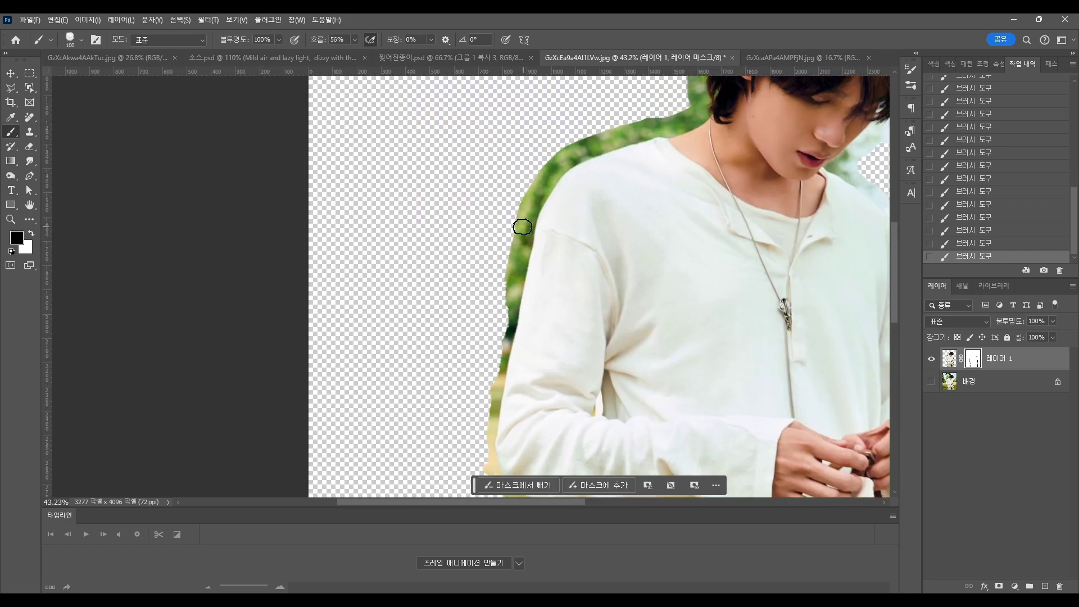
scroll(553, 253, up, 8)
scroll(528, 281, right, 3)
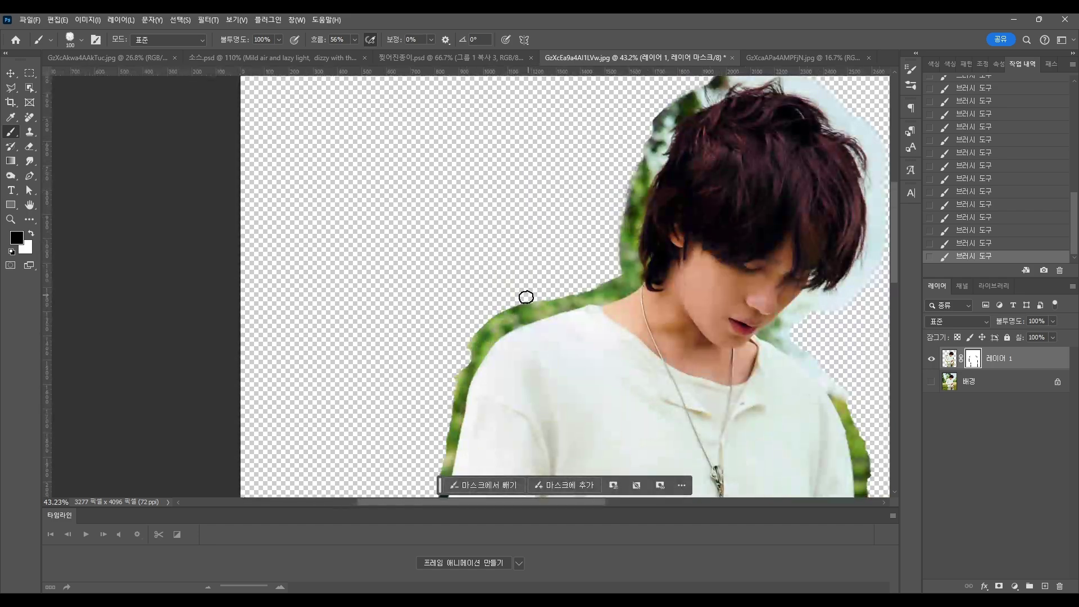
scroll(479, 312, up, 5)
scroll(506, 316, right, 4)
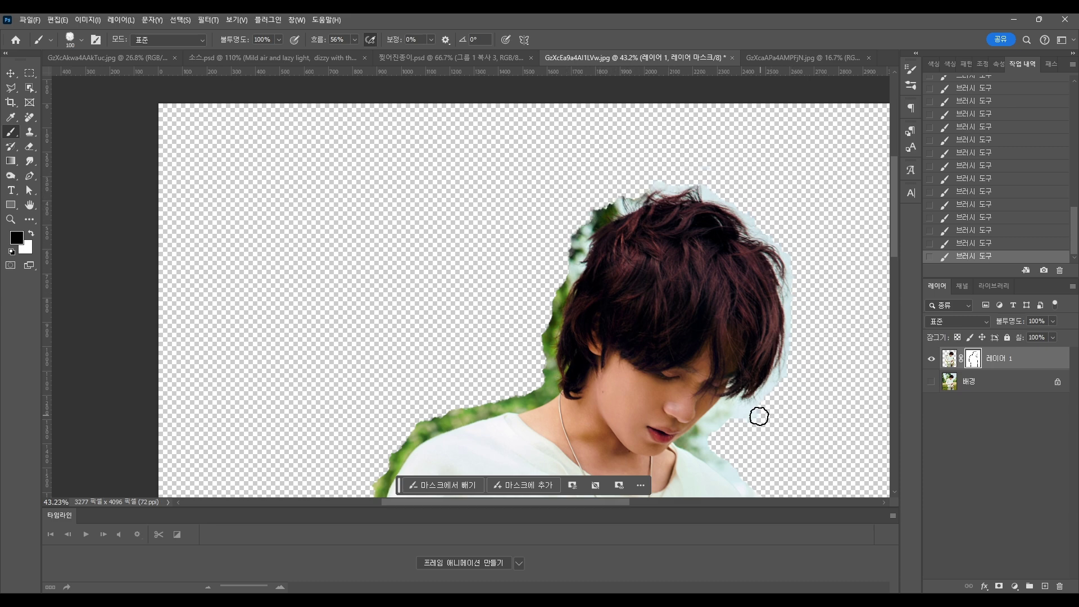
drag(718, 436, 597, 296)
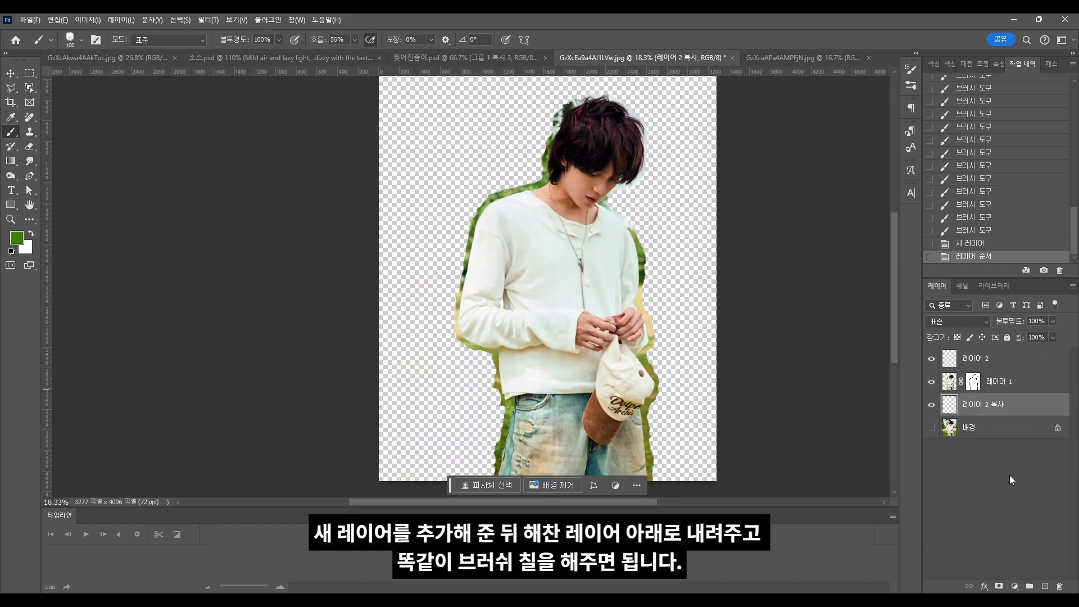
- Undo the layer duplication, move the empty layer 레이어 2 directly below 레이어 1, and enlarge the brush to 150 px
key(ctrl+z)
drag(1032, 360, 1032, 392)
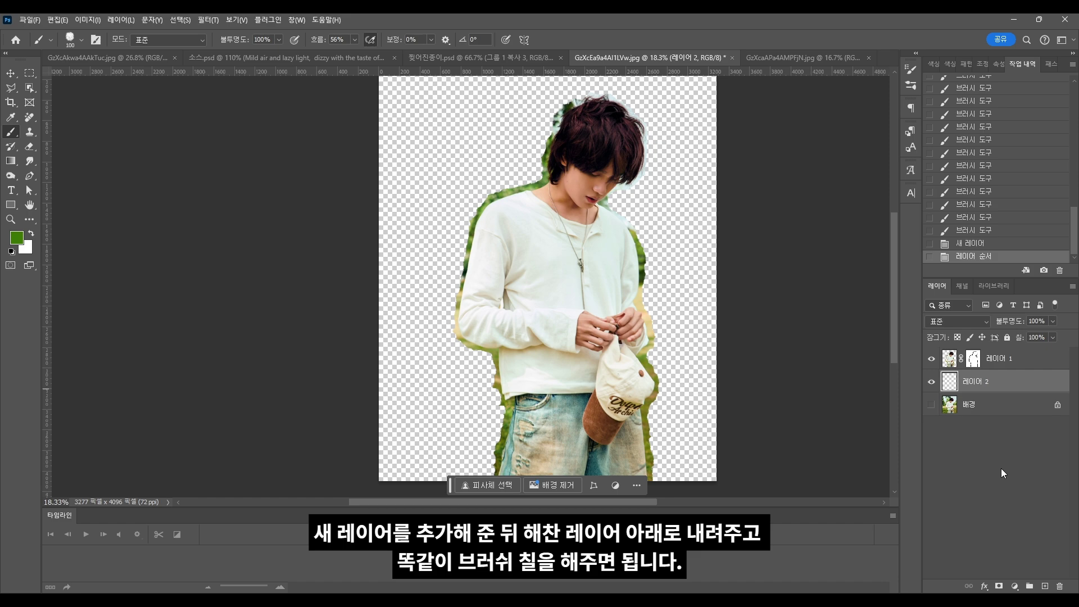
scroll(674, 393, down, 2)
scroll(674, 427, up, 4)
key(bracketright)
key(bracketright)
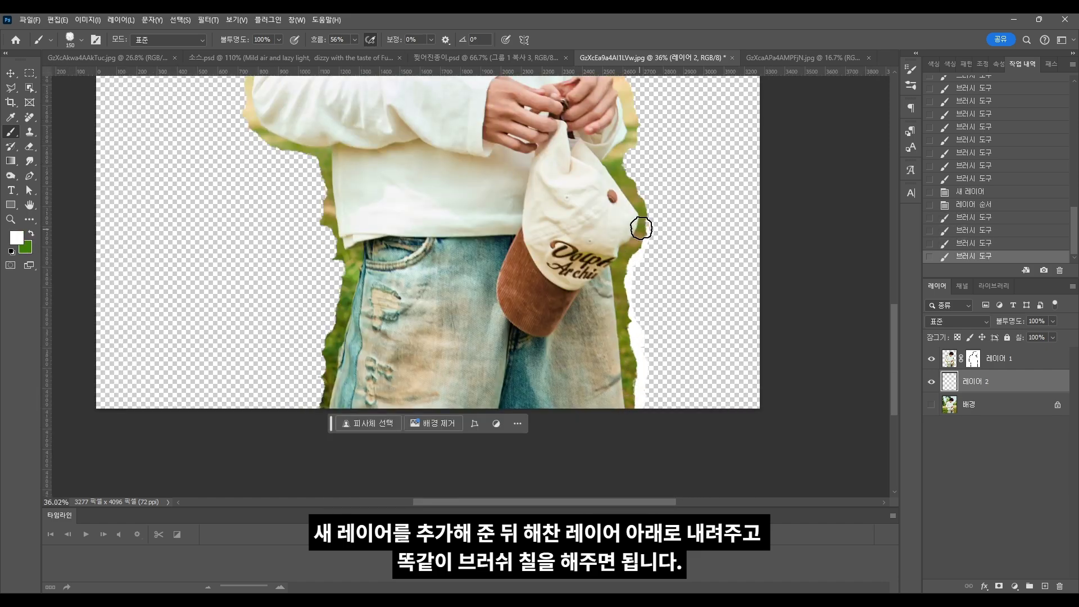
- Paint a white torn-paper border on 레이어 2 along the cut-out's right side and around the head
scroll(627, 412, up, 5)
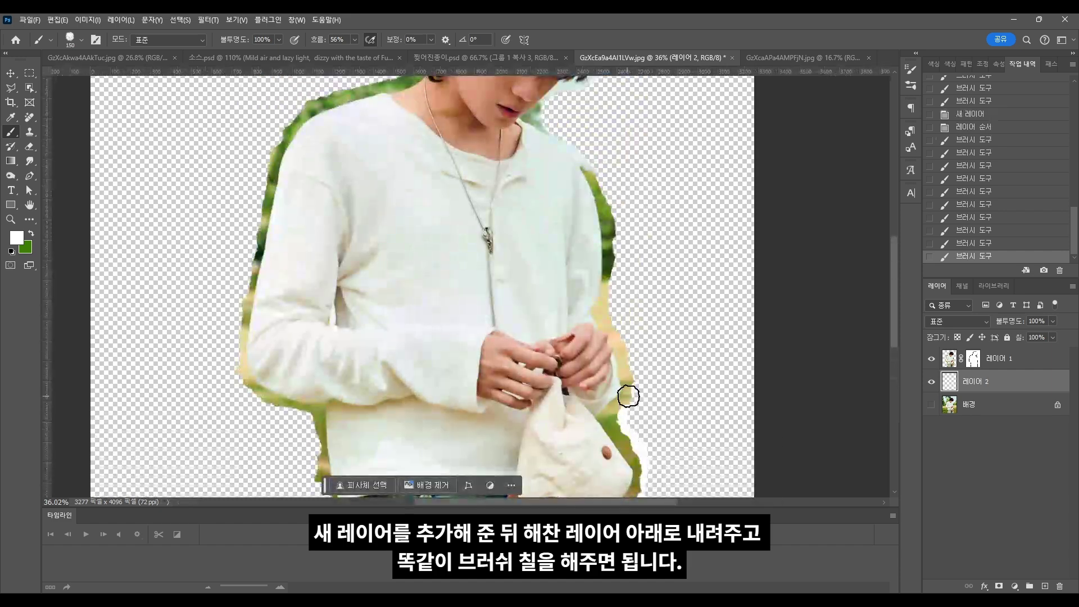
drag(625, 401, 620, 355)
scroll(607, 236, up, 3)
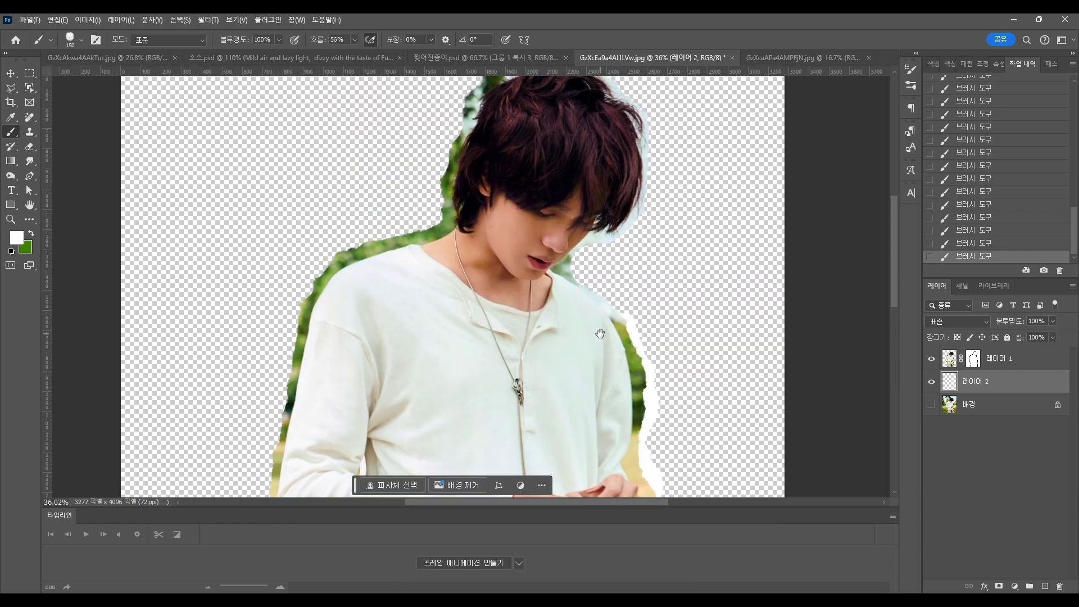
scroll(627, 227, up, 3)
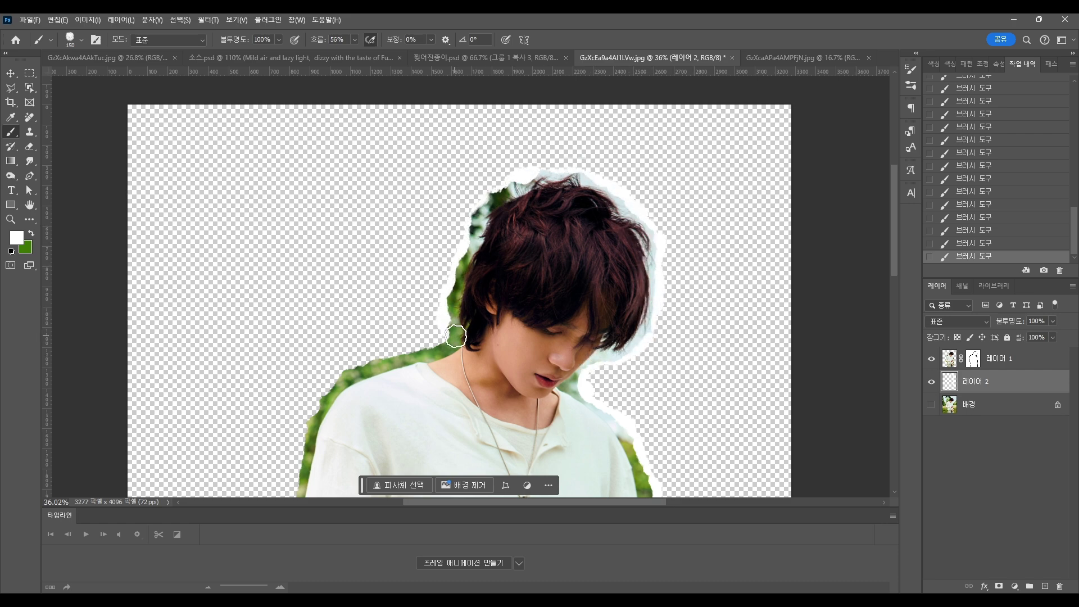
- Continue the white torn-paper border down the cut-out's left side, from the shoulder to the jeans
scroll(422, 406, down, 3)
scroll(422, 407, left, 2)
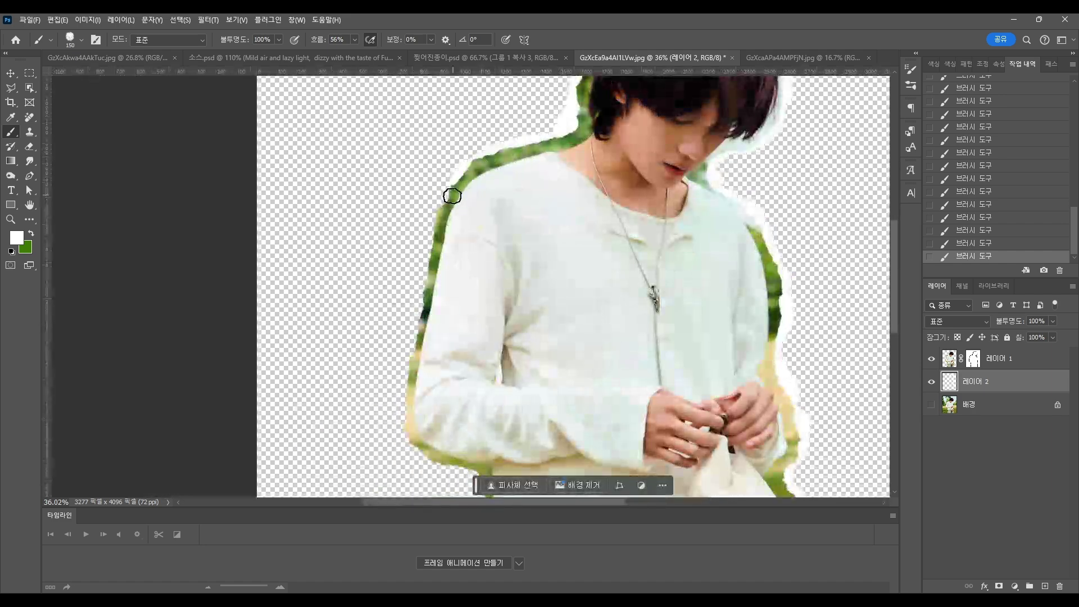
scroll(468, 231, down, 3)
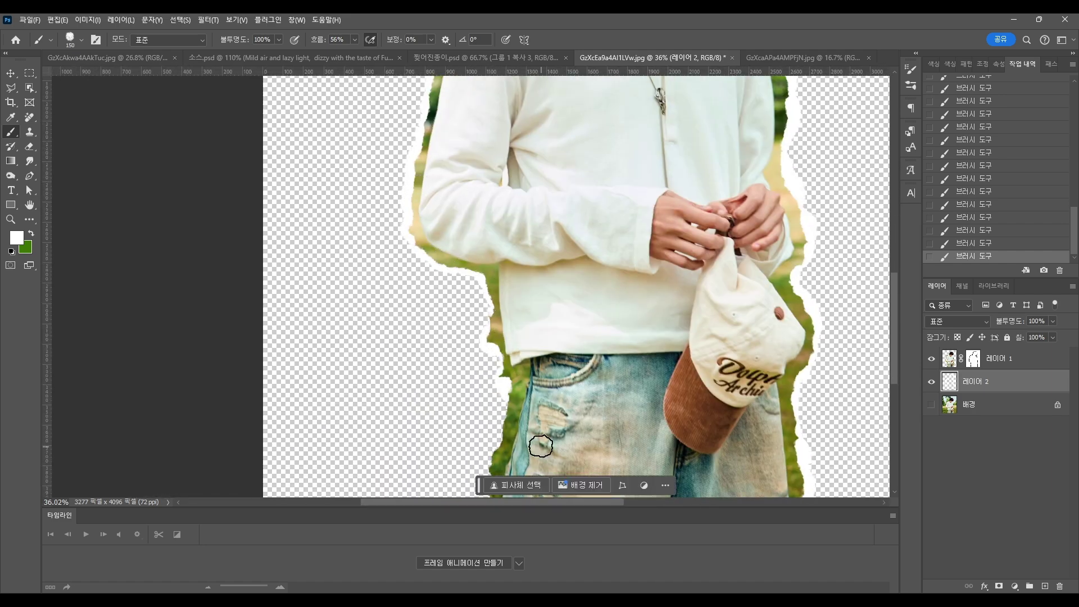
scroll(530, 437, down, 3)
scroll(591, 248, up, 1)
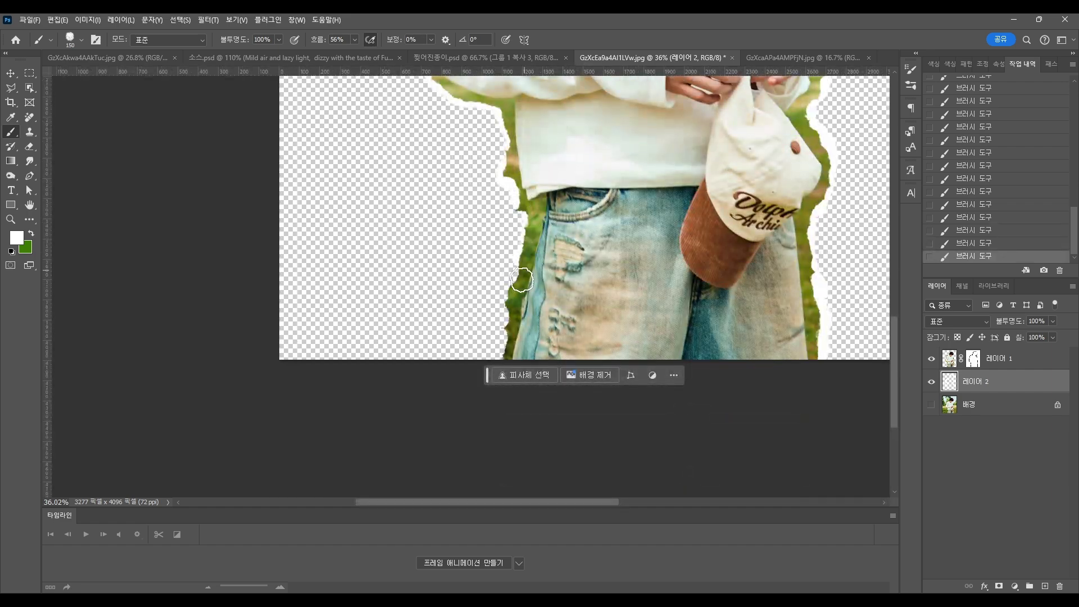
scroll(582, 224, down, 4)
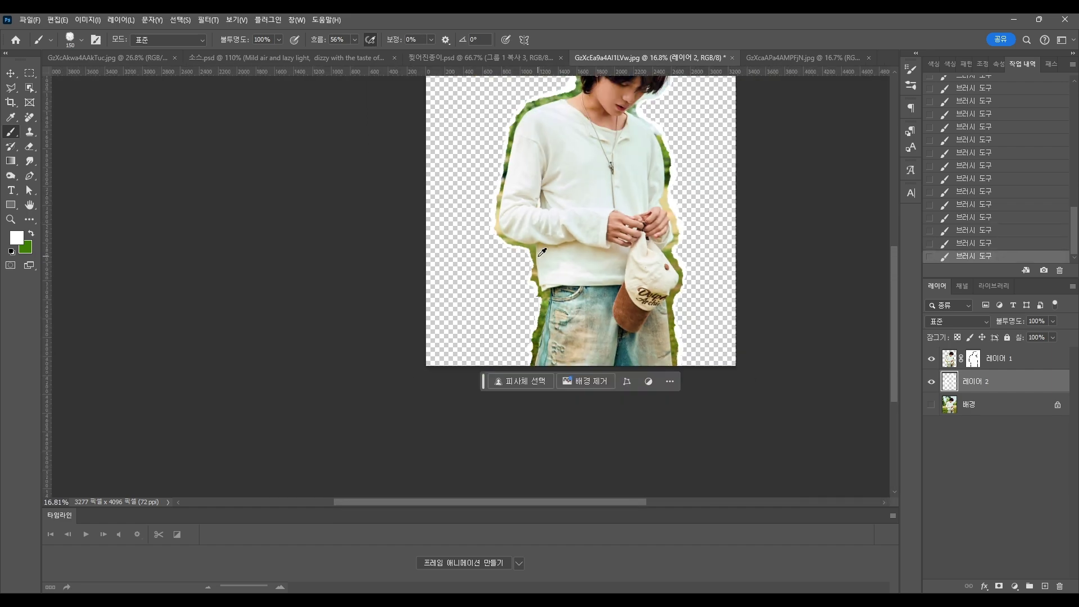
- Merge 레이어 1 and 레이어 2 and bring the merged cut-out into the poster document GzXcAkwa4AAkTuc.jpg
shift+click(1019, 359)
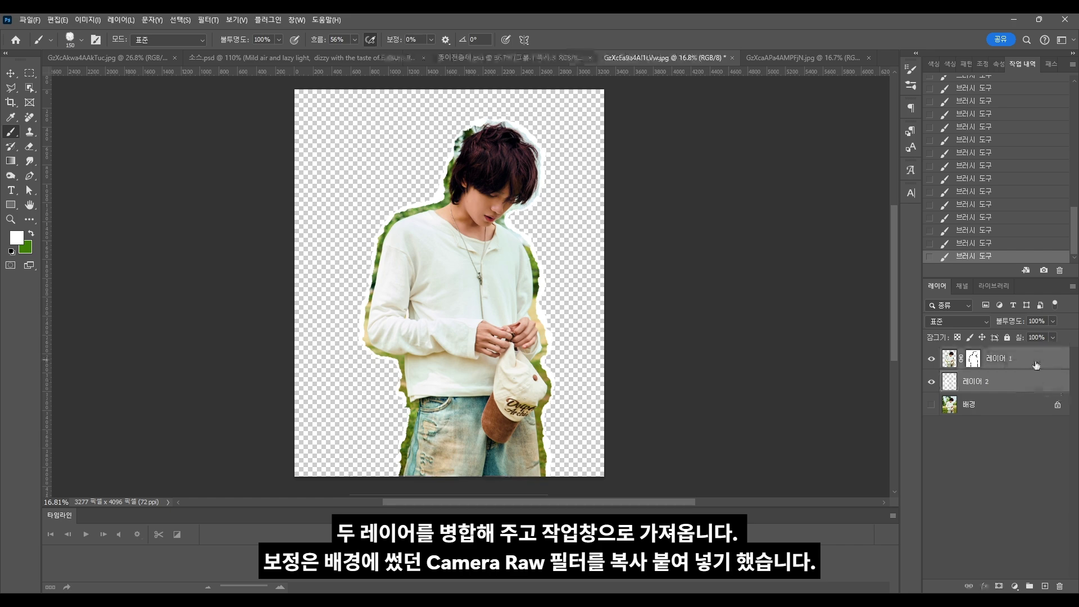
key(ctrl+e)
drag(151, 65, 420, 407)
scroll(513, 313, down, 2)
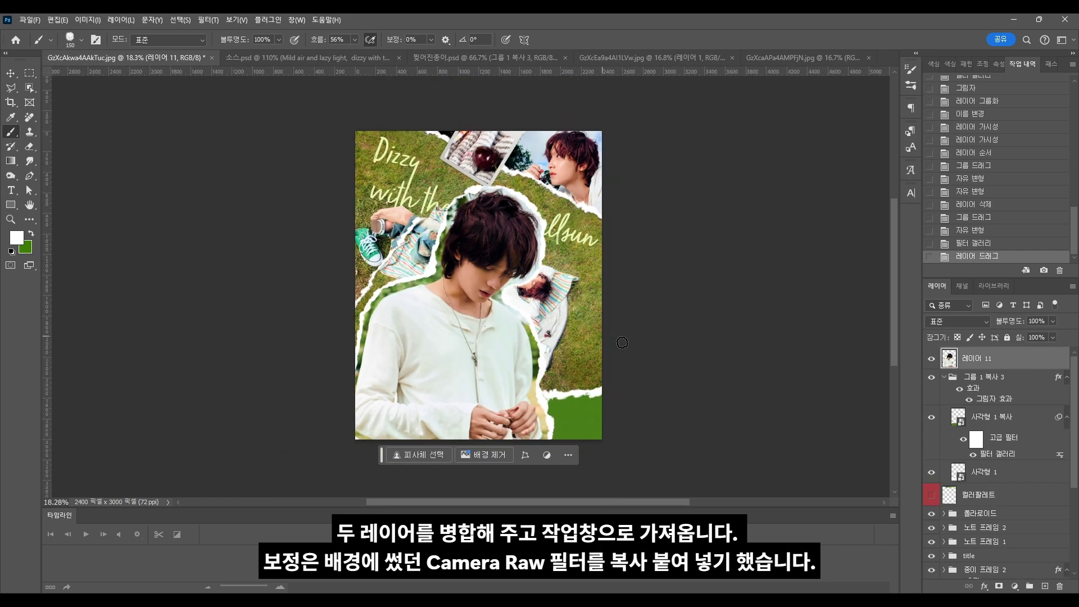
- Convert the cut-out to a smart object and scale it down into the poster's lower-left corner
click(11, 73)
right_click(989, 361)
click(984, 282)
drag(449, 180, 448, 306)
drag(449, 365, 424, 373)
drag(509, 304, 485, 290)
drag(402, 316, 409, 329)
mouse_move(423, 375)
mouse_down()
mouse_move(403, 358)
mouse_move(410, 369)
mouse_up()
drag(387, 321, 389, 330)
drag(404, 383, 392, 380)
drag(469, 388, 463, 380)
key(Return)
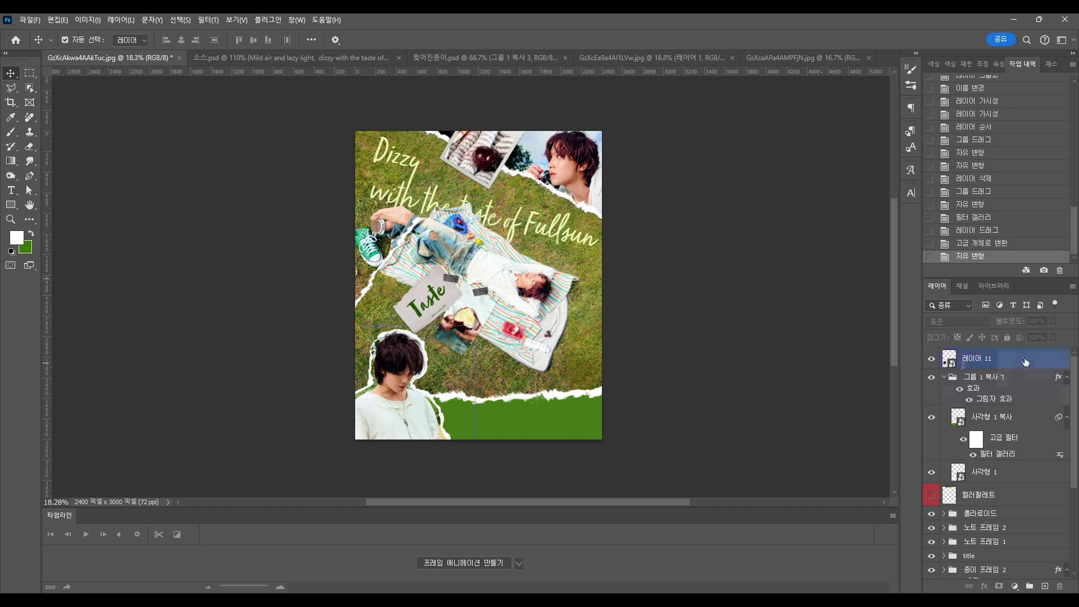
- Move the 컬러팔레트 layer to the top of the stack and copy the background photo's Camera Raw filter onto 레이어 11
click(1000, 377)
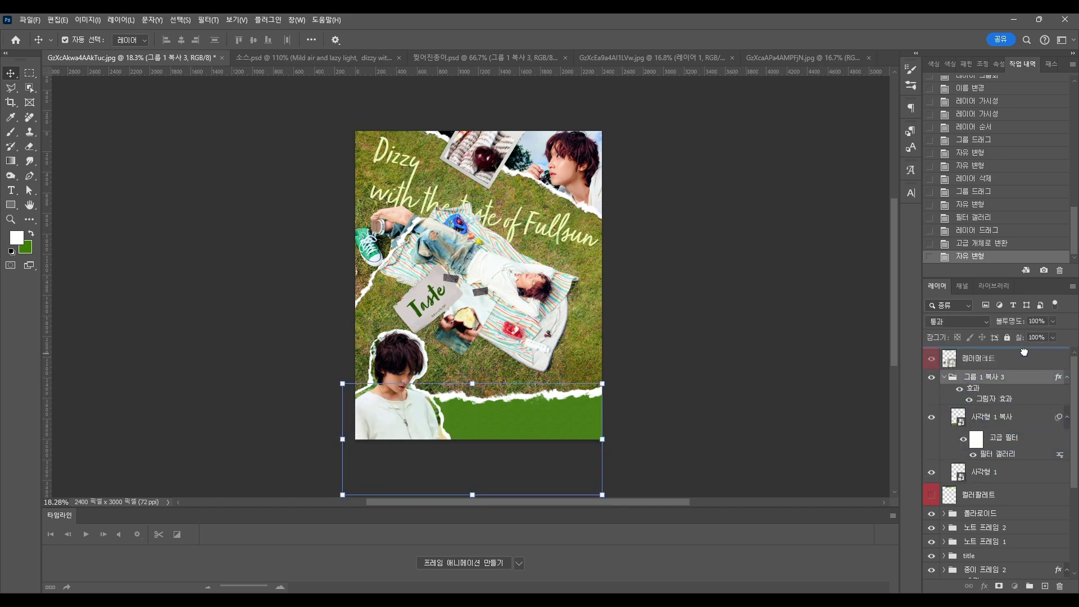
drag(1025, 353, 1025, 351)
scroll(1021, 449, down, 3)
click(1019, 522)
drag(1015, 574, 1007, 382)
click(1033, 408)
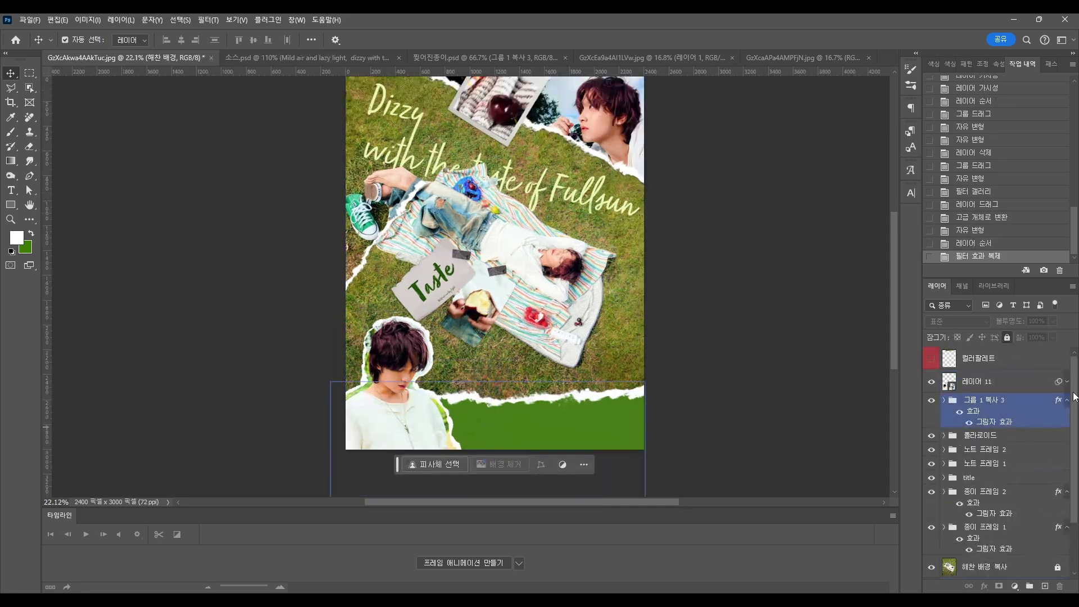
click(1067, 381)
click(963, 419)
click(963, 419)
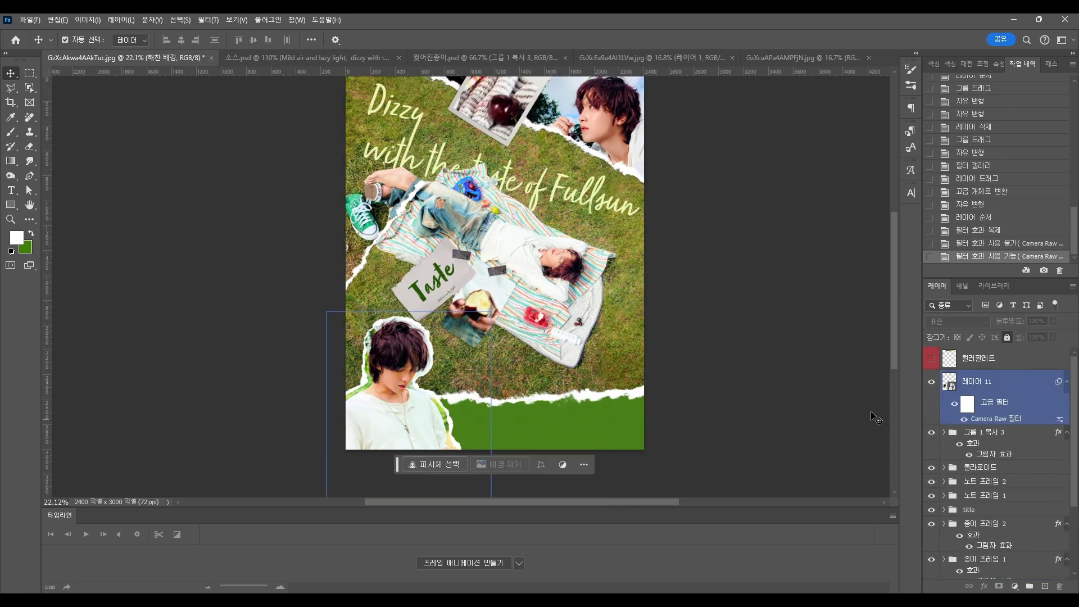
- Add a drop shadow to the cut-out layer 레이어 11 with a -94° angle
click(1018, 386)
scroll(421, 397, up, 8)
double_click(1040, 384)
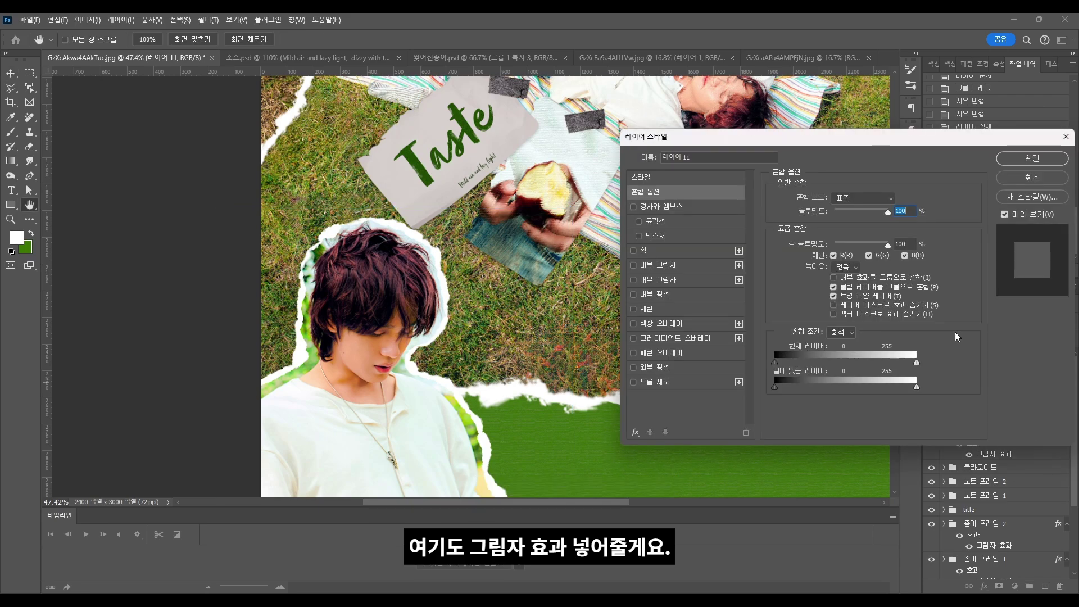
click(663, 381)
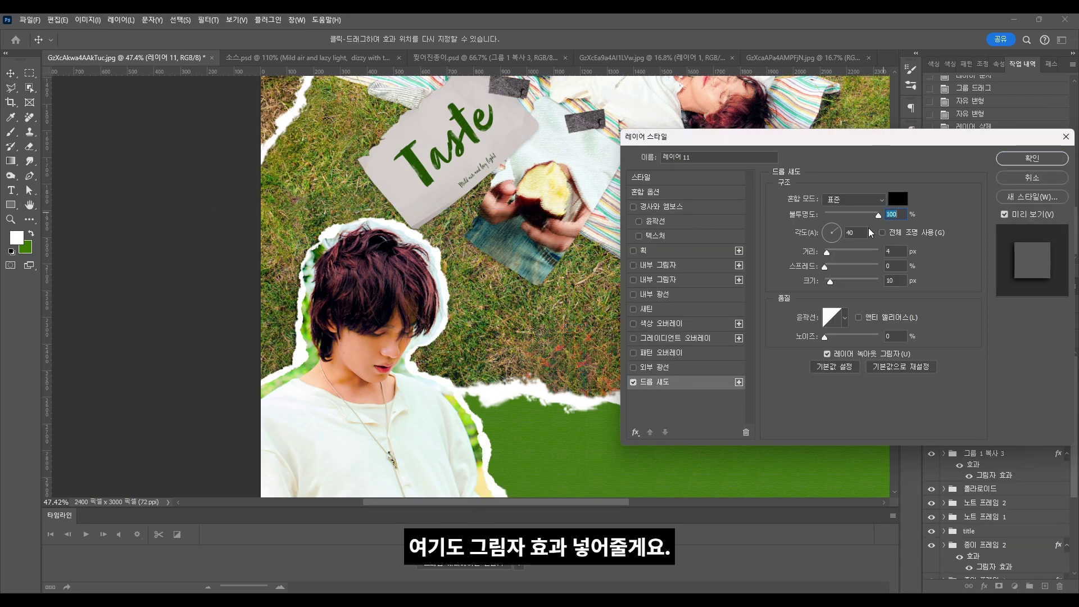
drag(830, 229, 831, 242)
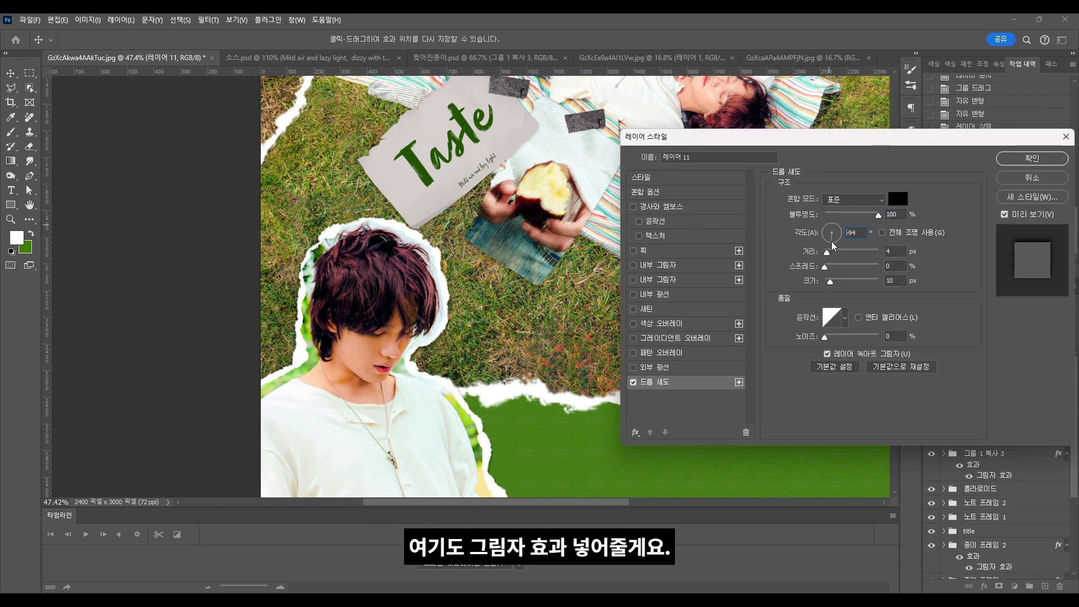
key(Return)
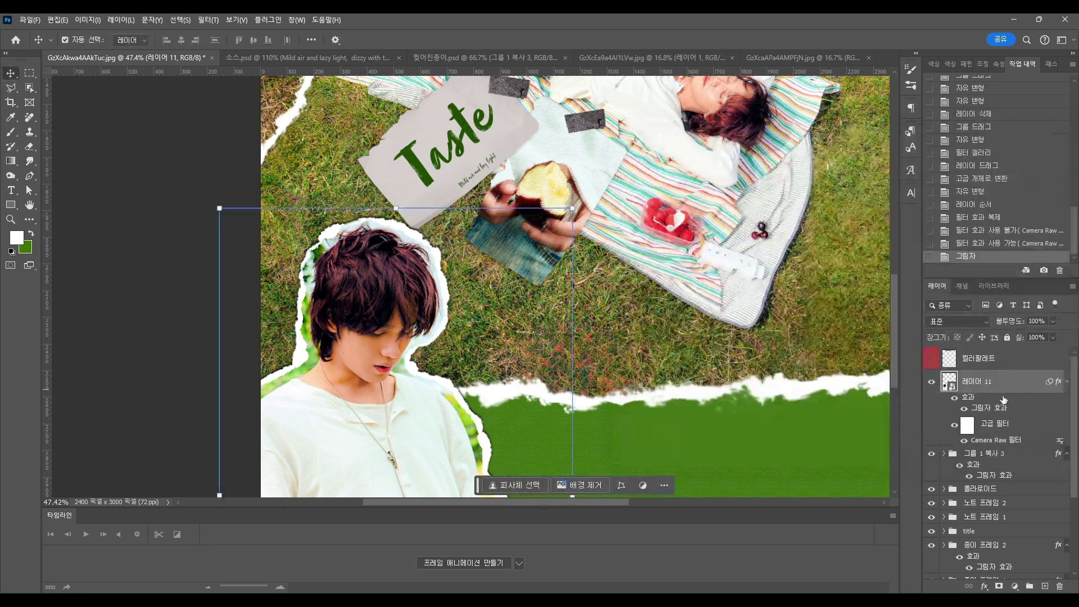
key(ctrl+0)
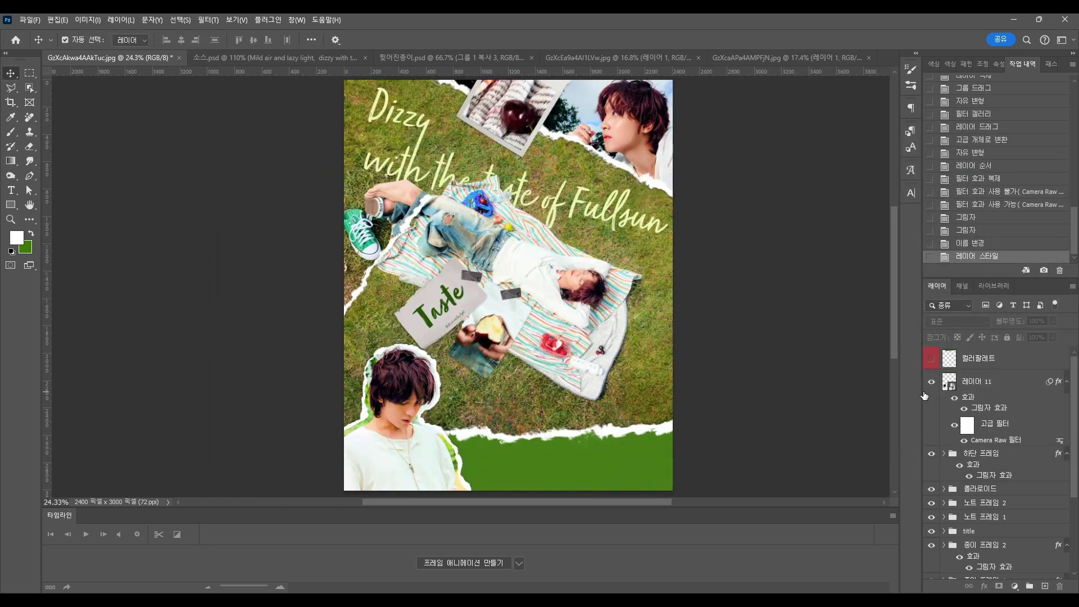
- Bring the seated-person cut-out from GzXcaAPa4AMPFjN.jpg into the poster and scale it into the lower-right corner
click(772, 57)
drag(551, 304, 605, 394)
scroll(605, 338, down, 2)
drag(611, 209, 731, 307)
drag(612, 364, 639, 400)
drag(668, 327, 664, 347)
drag(638, 411, 643, 384)
click(707, 483)
scroll(621, 348, down, 1)
scroll(621, 349, up, 1)
- Convert the seated-person cut-out to a smart object and copy the Camera Raw filter and drop shadow onto it
right_click(998, 358)
click(984, 278)
drag(1022, 462, 1032, 368)
mouse_move(1004, 432)
mouse_down()
mouse_move(1012, 364)
mouse_move(1009, 444)
mouse_up()
click(811, 363)
- Group the green torn-paper frame and both lower cut-outs and name the group 하단
scroll(578, 354, up, 5)
scroll(574, 326, down, 3)
scroll(572, 323, down, 3)
key(ctrl+g)
text(하단)
key(Return)
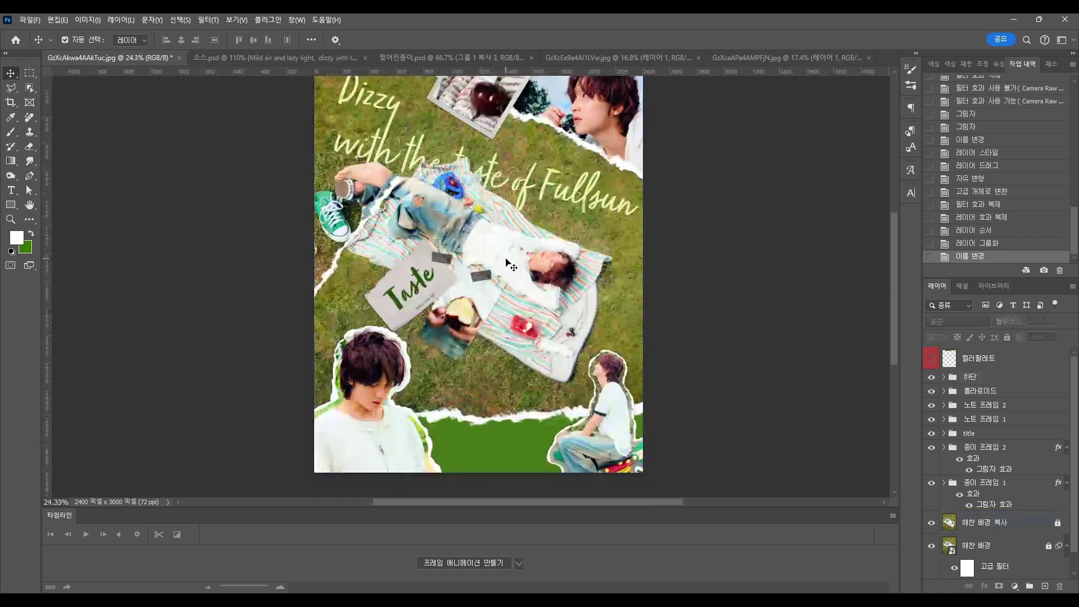
- Bring the dotted-line ornament from 소스.psd into the poster over the lower green paper
click(944, 377)
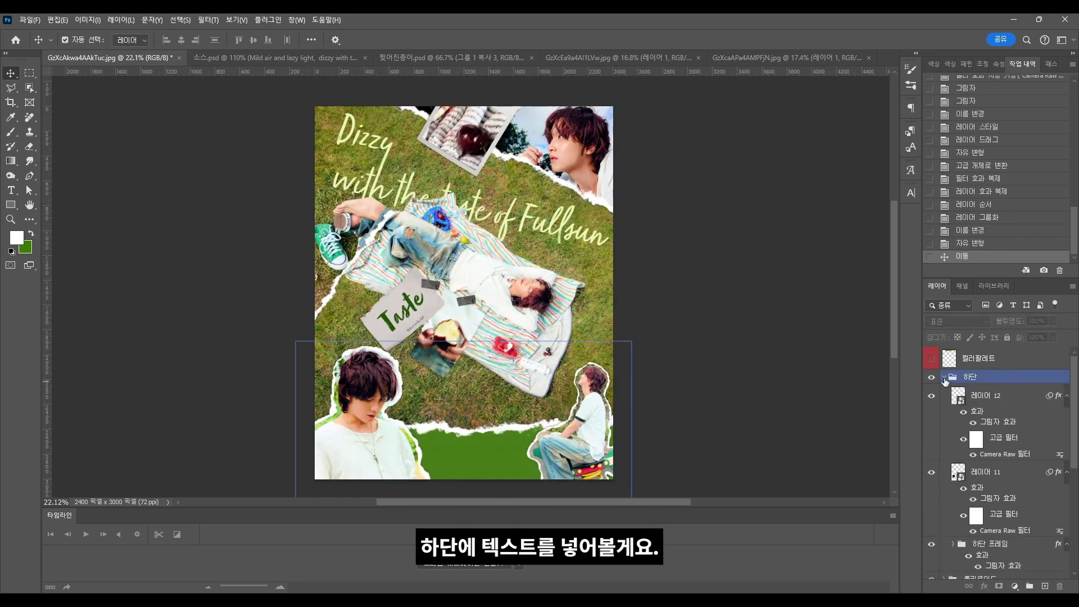
click(237, 57)
drag(551, 362, 495, 404)
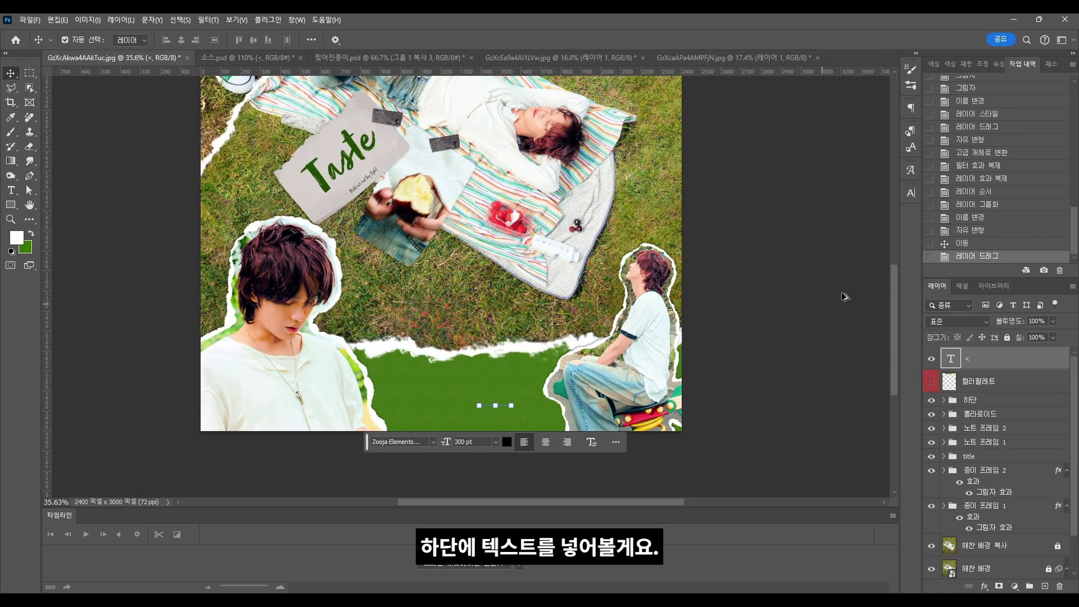
scroll(562, 279, down, 5)
- Recolor the dotted line with the palette's pale yellow-green and set its size to 500 pt
click(931, 382)
click(912, 193)
click(880, 274)
click(617, 96)
click(931, 392)
scroll(664, 336, down, 1)
text(500)
key(Return)
scroll(489, 421, up, 5)
- Enlarge the dotted line to about 1032 pt and place it across the middle of the green paper strip
click(488, 407)
drag(480, 361, 421, 353)
drag(526, 414, 508, 385)
drag(551, 354, 534, 400)
key(Return)
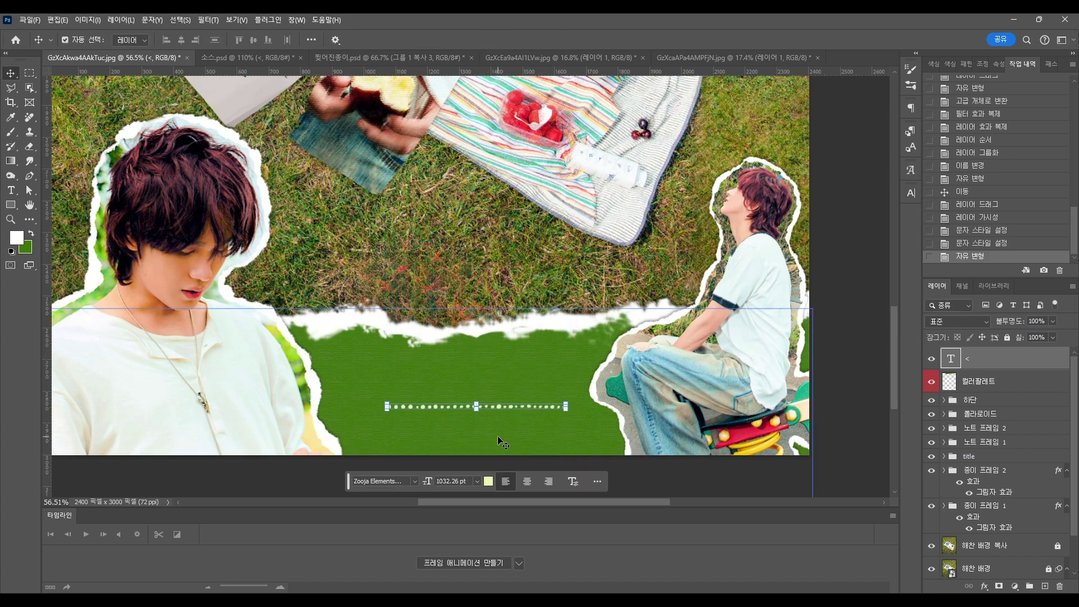
scroll(565, 430, down, 4)
- Duplicate the "Mild air and lazy light" text from the 노트 프레임 2 group and move the copy above the dotted line
double_click(950, 358)
click(944, 429)
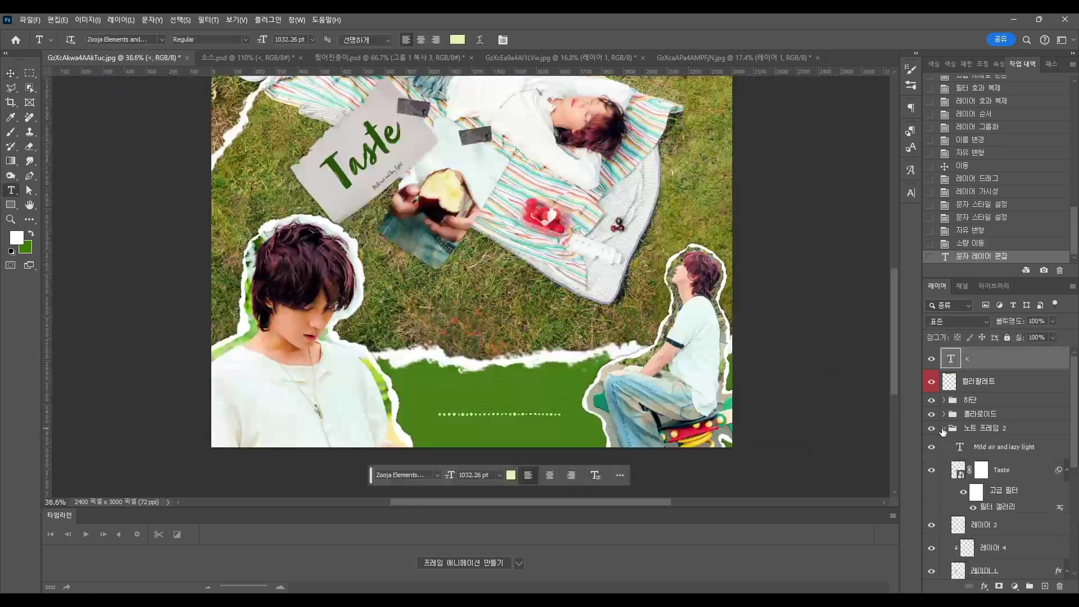
click(1032, 448)
drag(1045, 356, 1045, 358)
drag(433, 267, 573, 475)
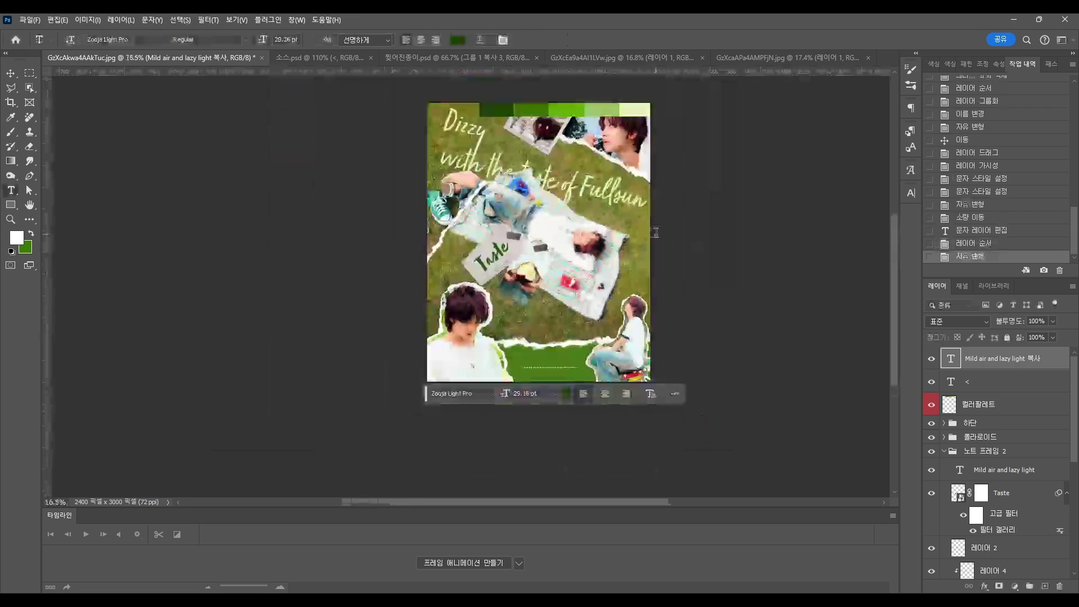
- Recolor the copied text with the palette's pale yellow-green and set its size to 60 pt
click(503, 39)
click(877, 272)
click(708, 405)
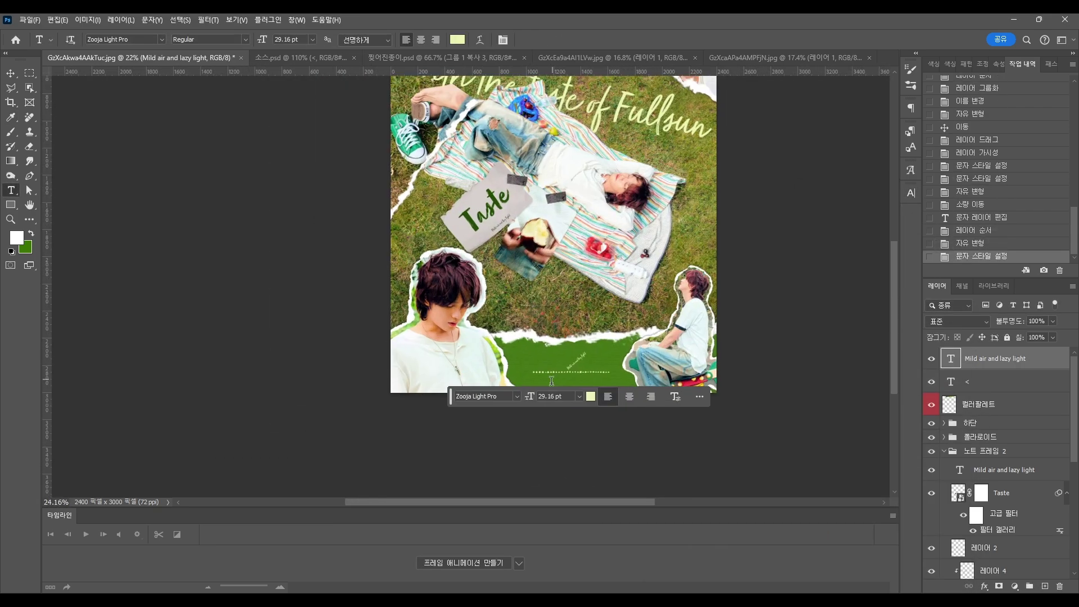
scroll(562, 364, up, 14)
click(915, 192)
click(833, 224)
click(824, 364)
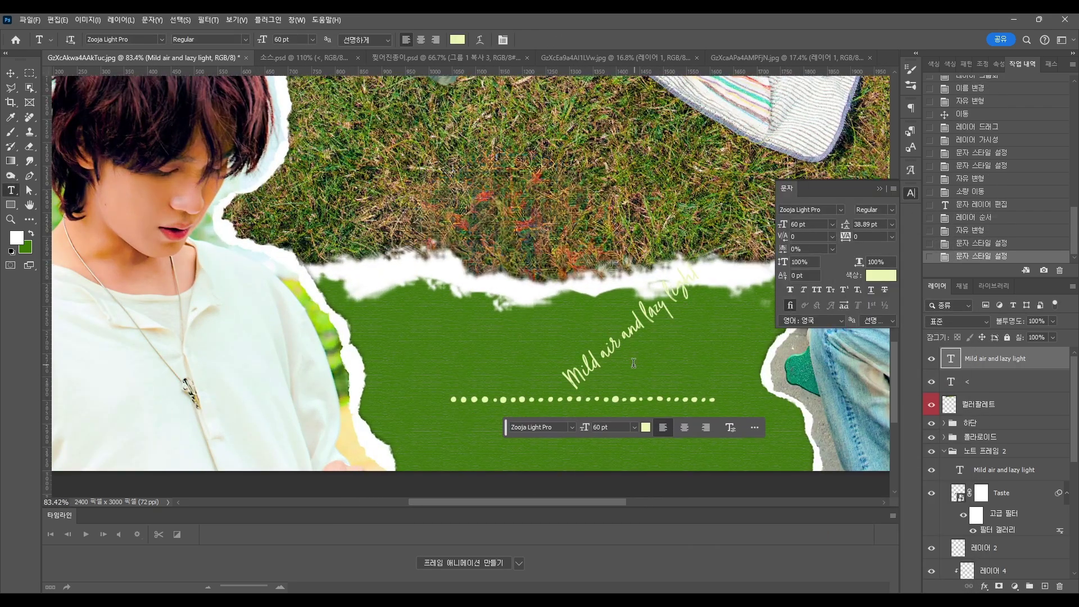
- Rotate the copied text by about 37° so it reads nearly level above the dotted line
key(v)
drag(720, 250, 720, 250)
drag(691, 312, 701, 326)
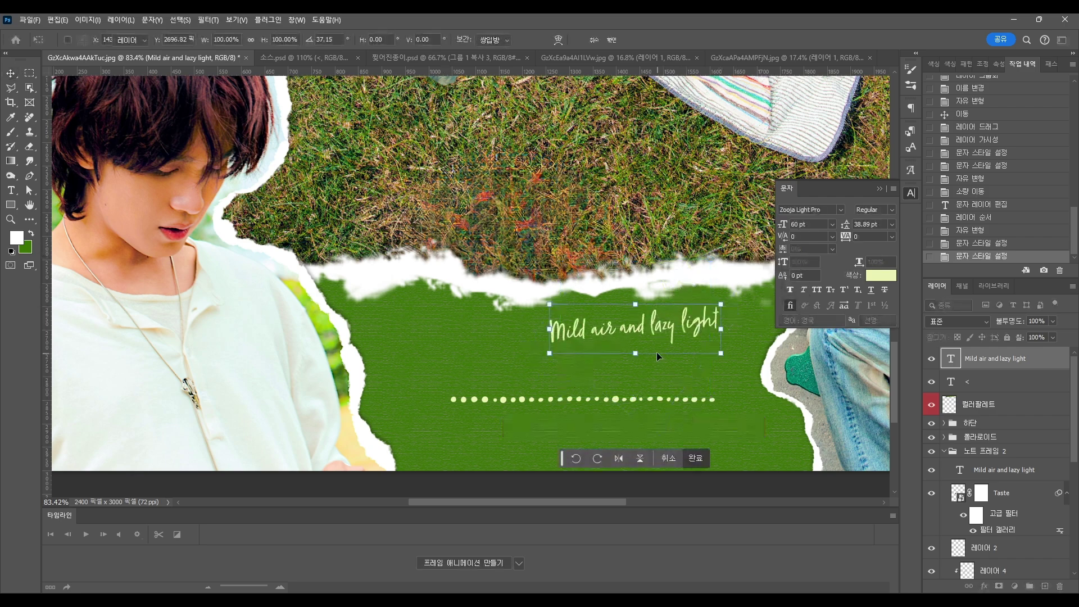
key(Return)
- Replace the copied text with "Haechan", enlarge it to about 102 pt and place it above the dotted line's right end
double_click(679, 344)
text(Haechan)
click(524, 276)
scroll(561, 308, down, 4)
drag(588, 325, 630, 320)
scroll(636, 350, up, 2)
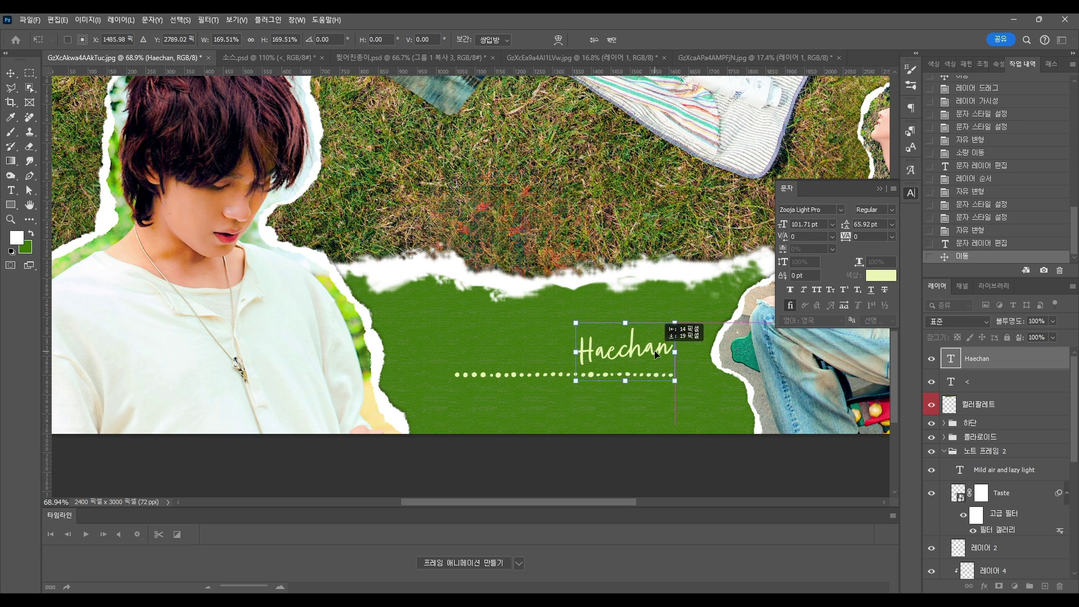
drag(701, 315, 698, 322)
drag(655, 354, 640, 354)
click(689, 417)
click(689, 332)
scroll(687, 326, down, 3)
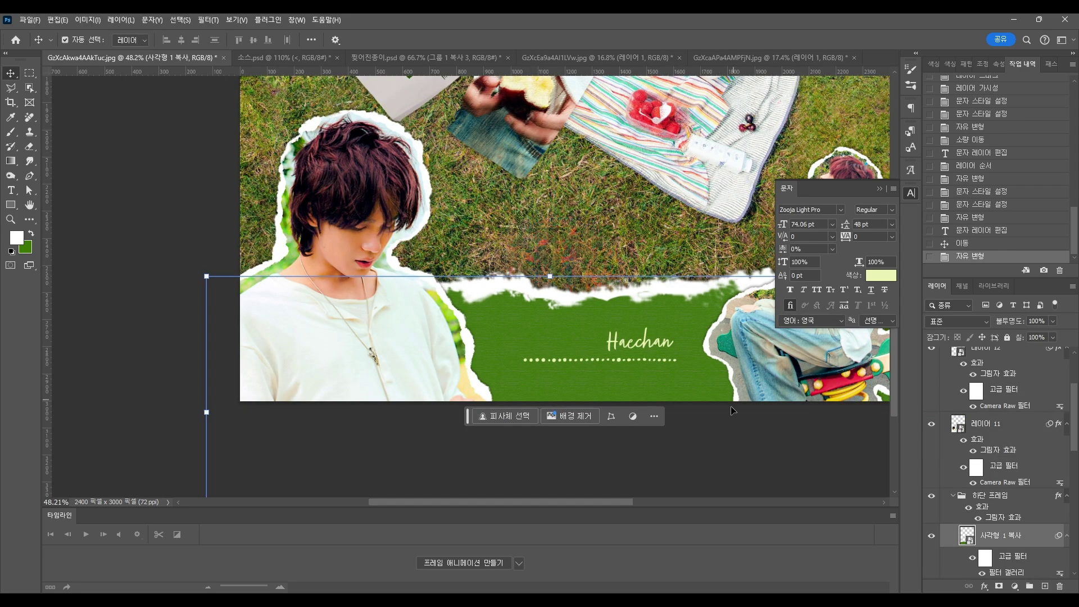
- Duplicate the "Haechan" text below the dotted line's left end and change the copy to "Seon"
drag(784, 408, 706, 416)
click(706, 417)
scroll(587, 373, up, 1)
scroll(1014, 416, up, 5)
click(989, 358)
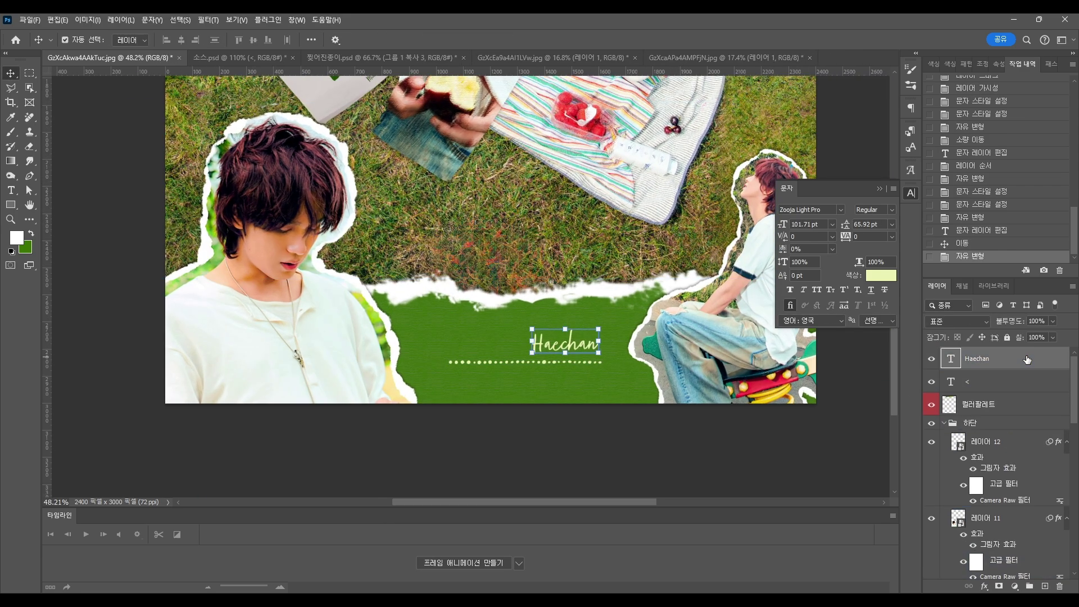
key(ctrl+j)
scroll(527, 326, up, 2)
drag(576, 356, 445, 422)
double_click(444, 421)
text(Seon)
key(ctrl+Return)
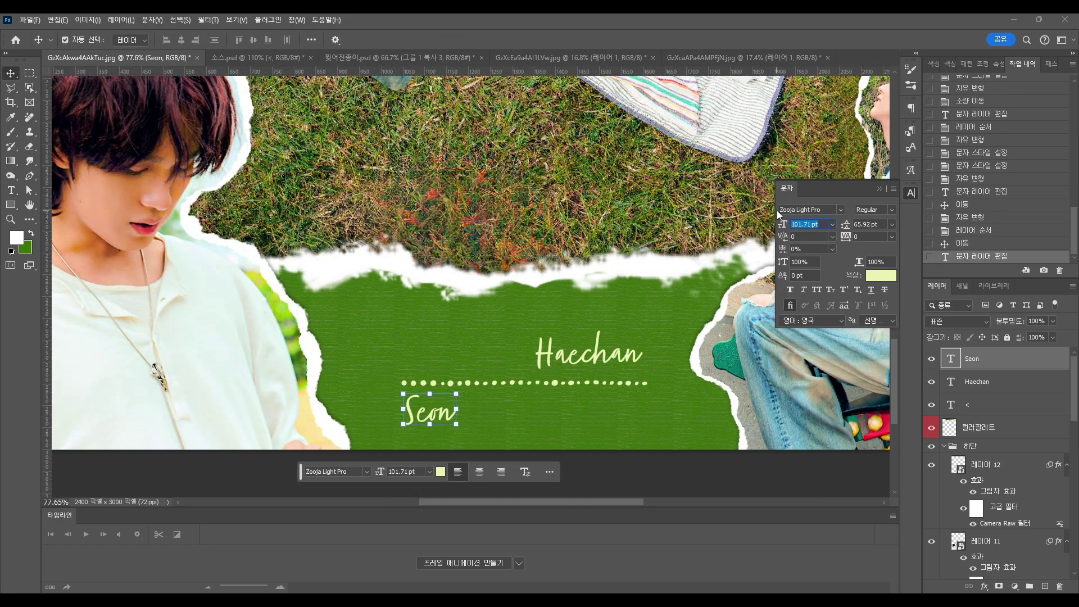
- Set the "Seon" text to 70 pt and place it just under the dotted line's left end
text(70)
key(Return)
scroll(433, 416, up, 1)
drag(433, 417, 434, 412)
scroll(498, 405, down, 8)
click(596, 450)
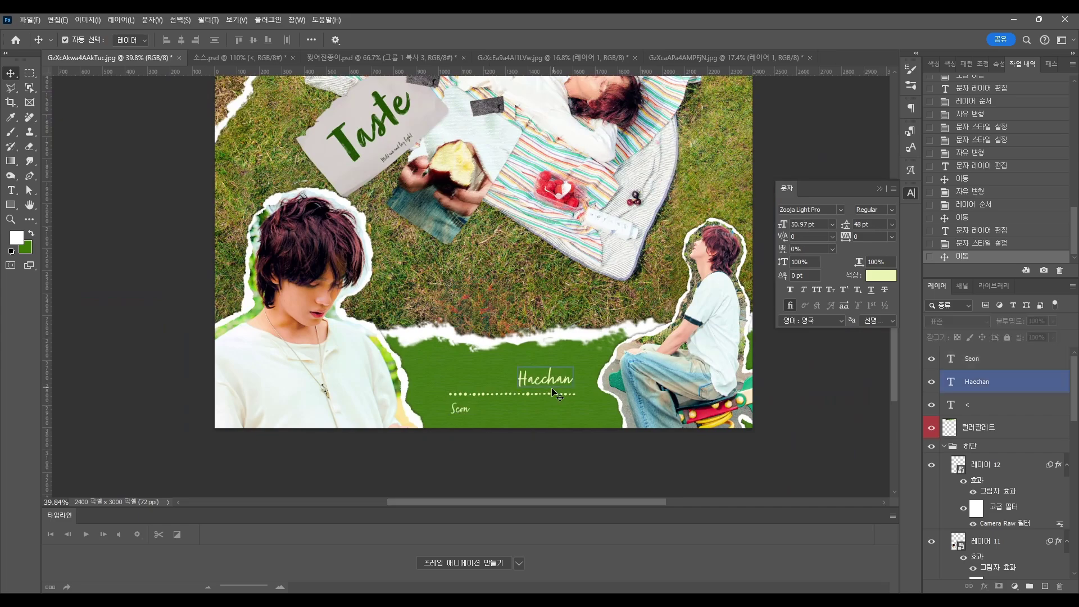
- Group the two names and the dotted line as "text" and move the group into the 하단 group
scroll(595, 379, down, 2)
click(1015, 362)
shift+click(1015, 410)
key(ctrl+g)
double_click(969, 354)
text(text)
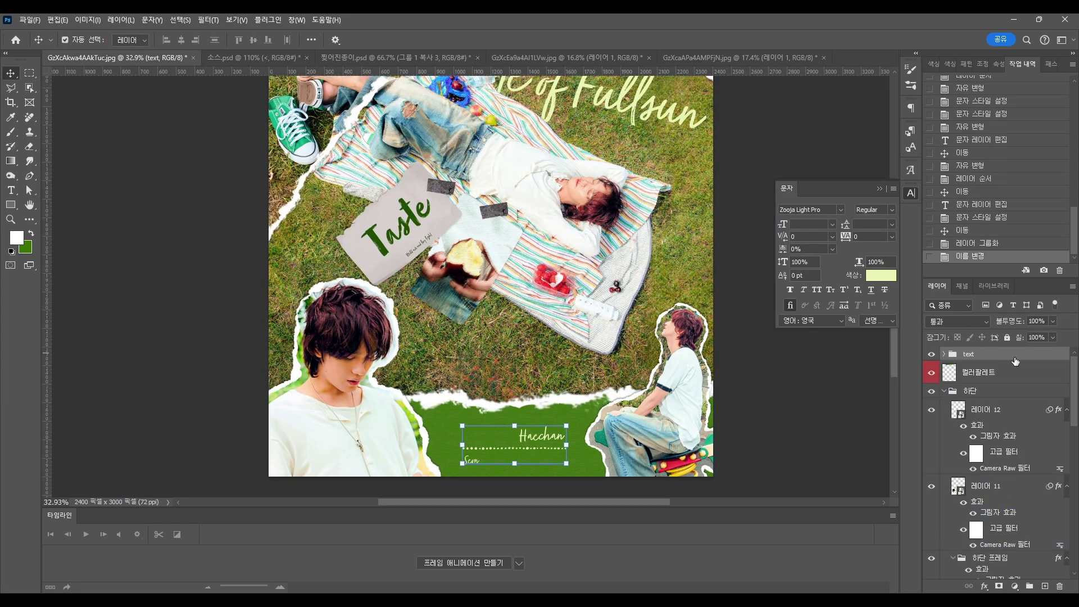
drag(1015, 359, 1021, 394)
click(944, 377)
click(829, 415)
scroll(829, 411, down, 3)
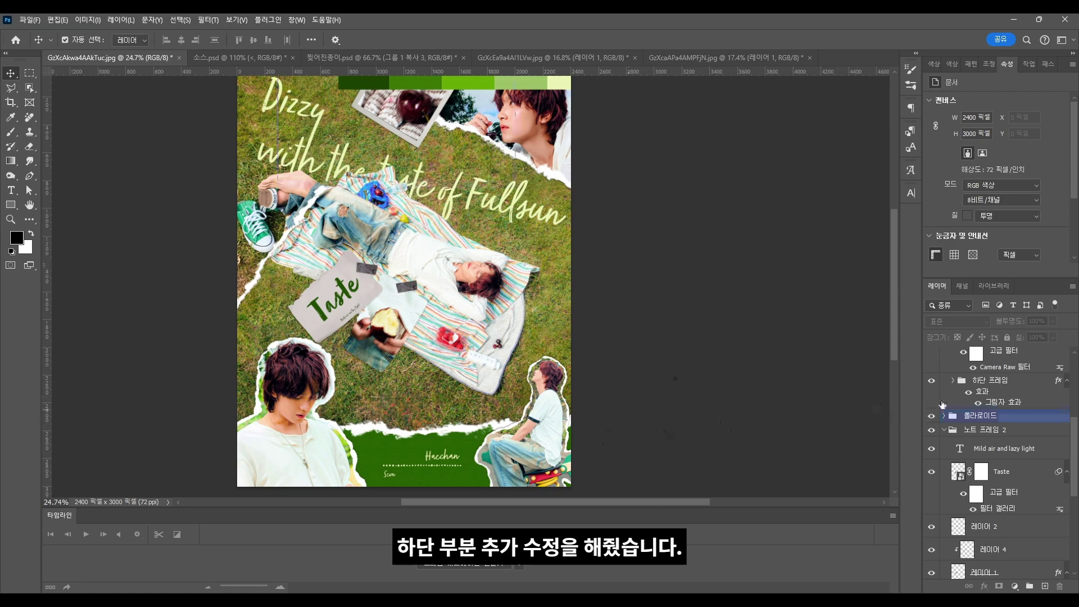
- Tilt the "Haechan" lettering and its dotted line slightly counterclockwise on the green paper
scroll(990, 439, up, 4)
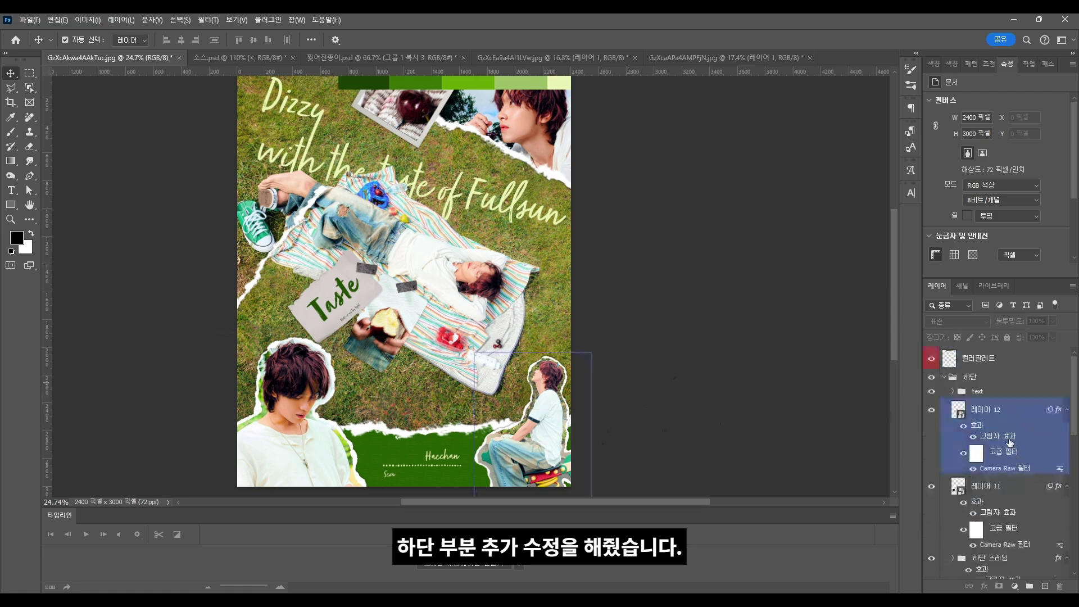
click(1003, 488)
scroll(1023, 451, down, 2)
scroll(1012, 439, up, 2)
click(953, 392)
click(1009, 434)
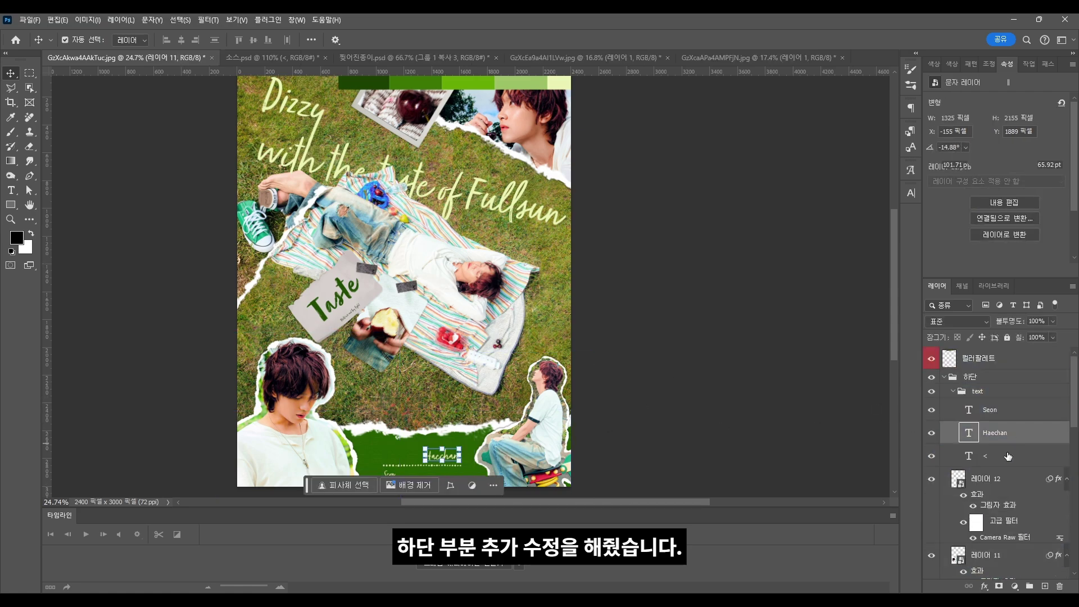
shift+click(1010, 454)
scroll(444, 404, down, 2)
scroll(444, 398, up, 3)
drag(487, 386, 445, 398)
key(Return)
click(766, 390)
click(443, 400)
key(ctrl+t)
key(Return)
click(735, 357)
scroll(579, 404, down, 5)
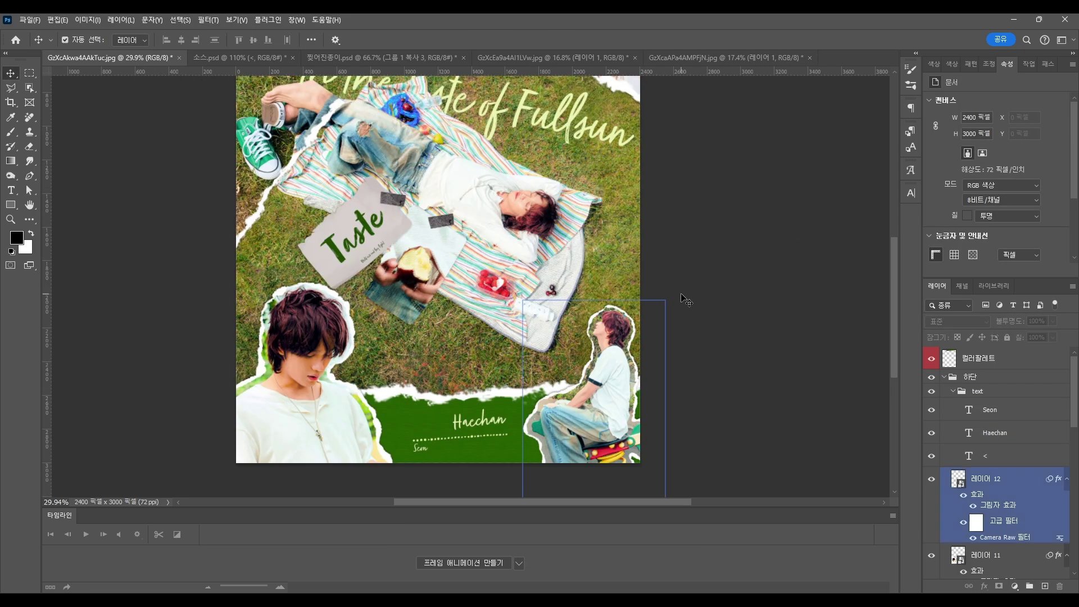
- Try faux bold on the lettering over the green paper
scroll(508, 412, up, 3)
click(501, 396)
click(757, 321)
scroll(528, 407, down, 3)
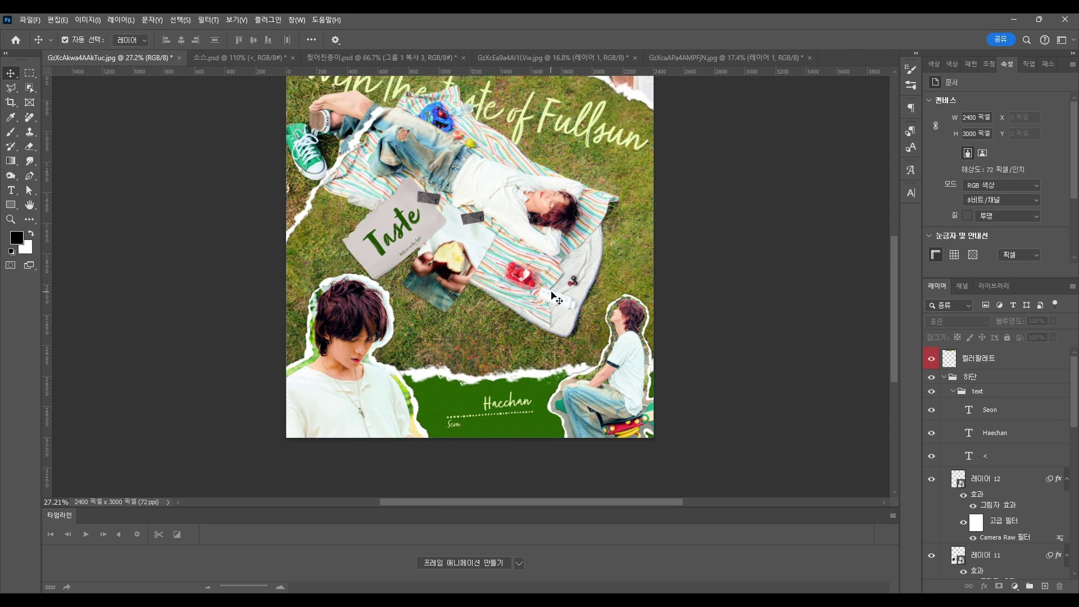
scroll(518, 416, up, 1)
click(513, 419)
click(911, 193)
click(788, 289)
click(788, 289)
click(911, 193)
click(783, 337)
scroll(484, 255, down, 3)
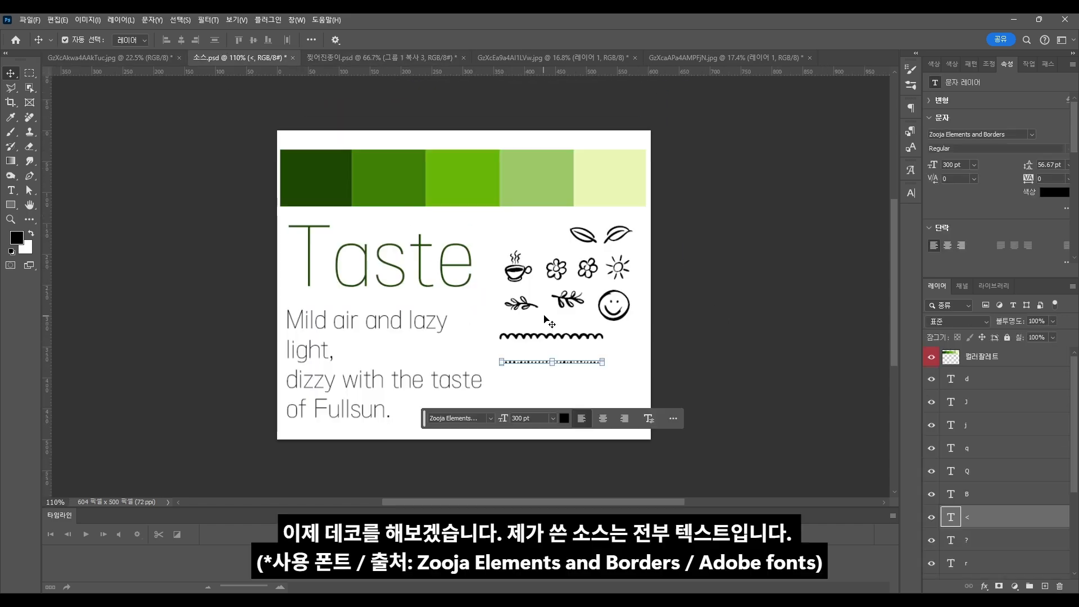
- Bring the coffee-cup ornament from 소스.psd into the poster and enlarge it to about 141 pt beside "Taste"
drag(515, 275, 434, 307)
scroll(442, 293, up, 9)
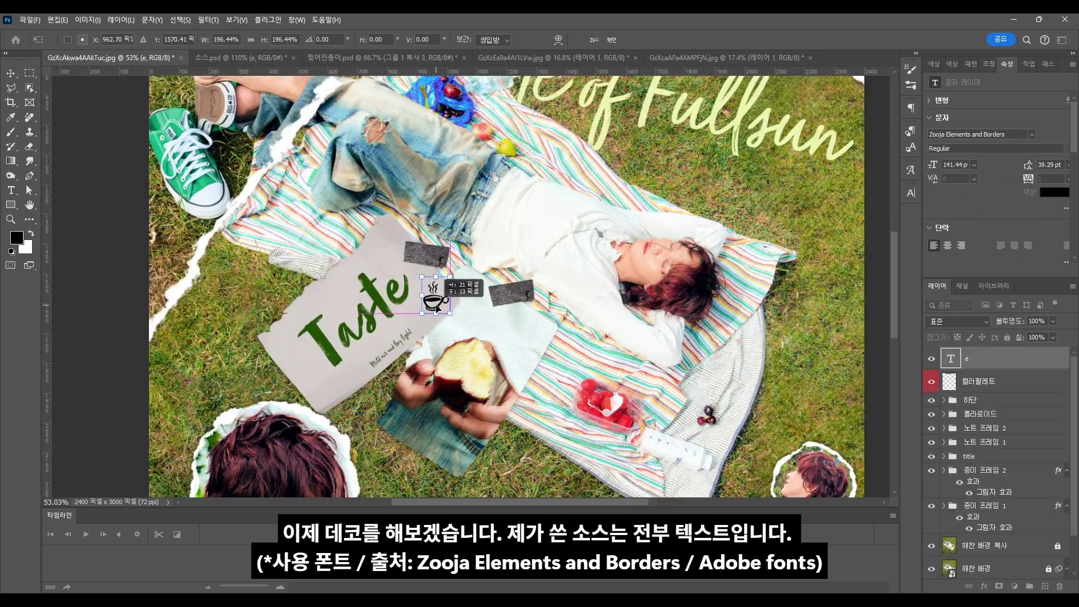
click(499, 338)
scroll(592, 439, down, 5)
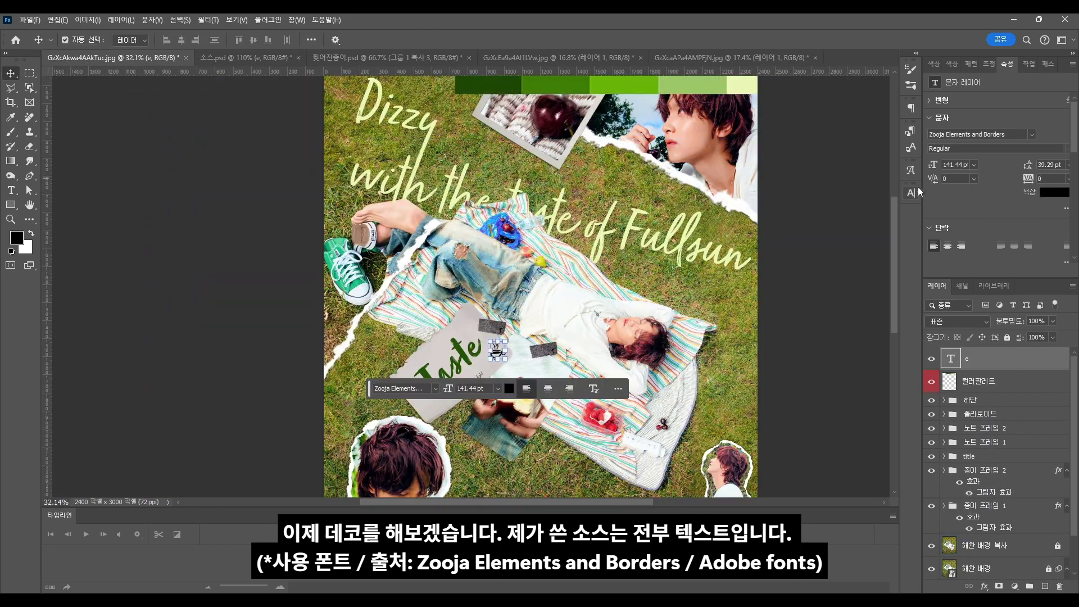
- Recolor the coffee cup with the palette green 3b7302 and adjust its placement beside "Taste" on the torn note
click(910, 193)
click(882, 275)
click(556, 80)
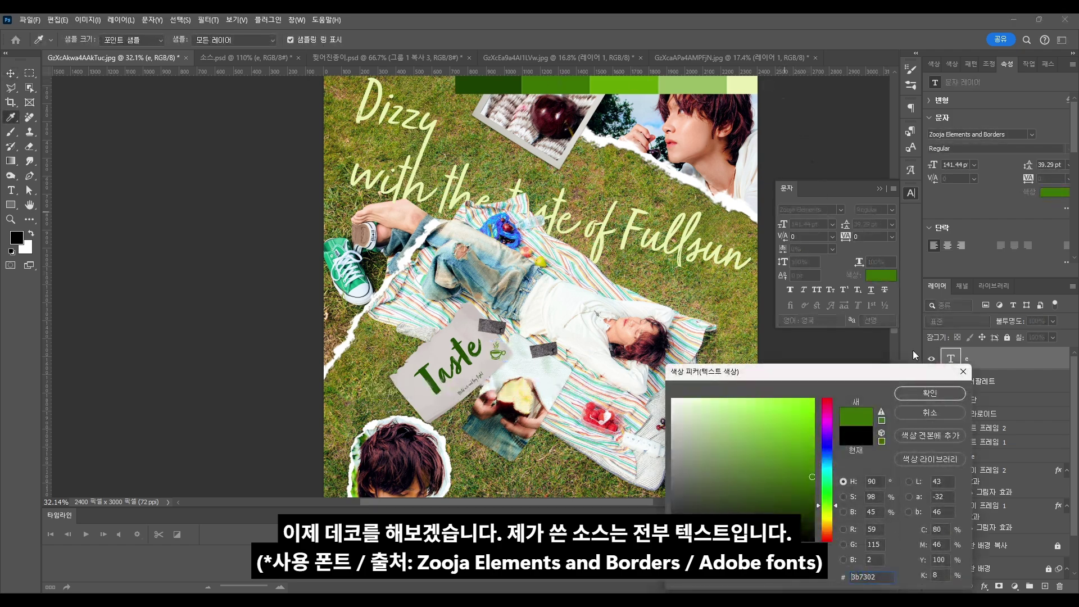
key(Return)
scroll(490, 348, up, 4)
key(ctrl+t)
mouse_move(492, 330)
mouse_down()
mouse_move(485, 337)
mouse_move(509, 319)
mouse_up()
key(Return)
click(160, 312)
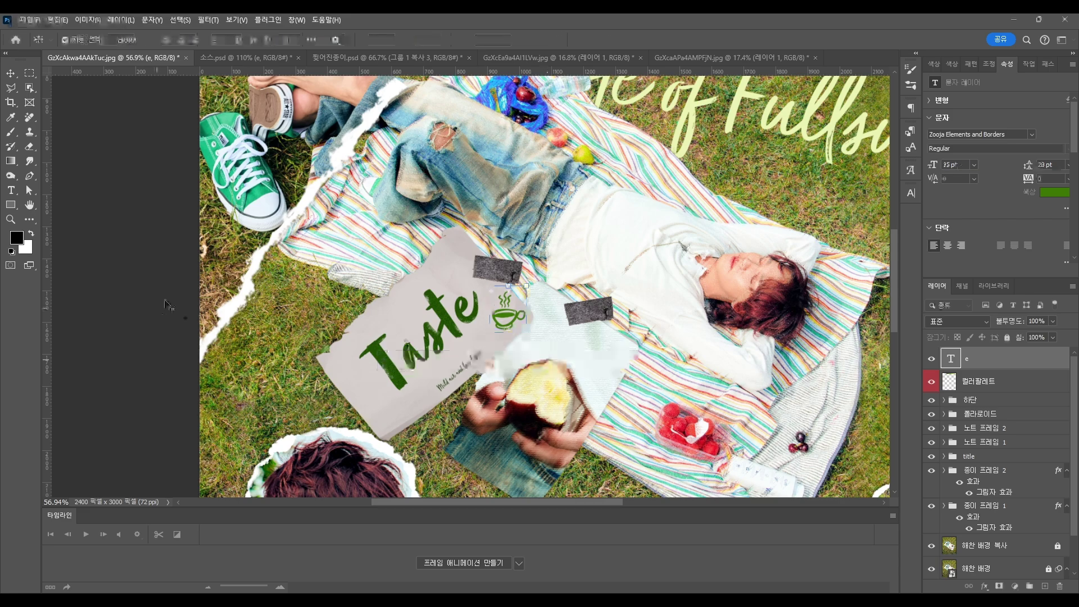
- Bring the smiley-face ornament from 소스.psd into the poster near the title
scroll(520, 327, down, 4)
click(437, 60)
click(271, 56)
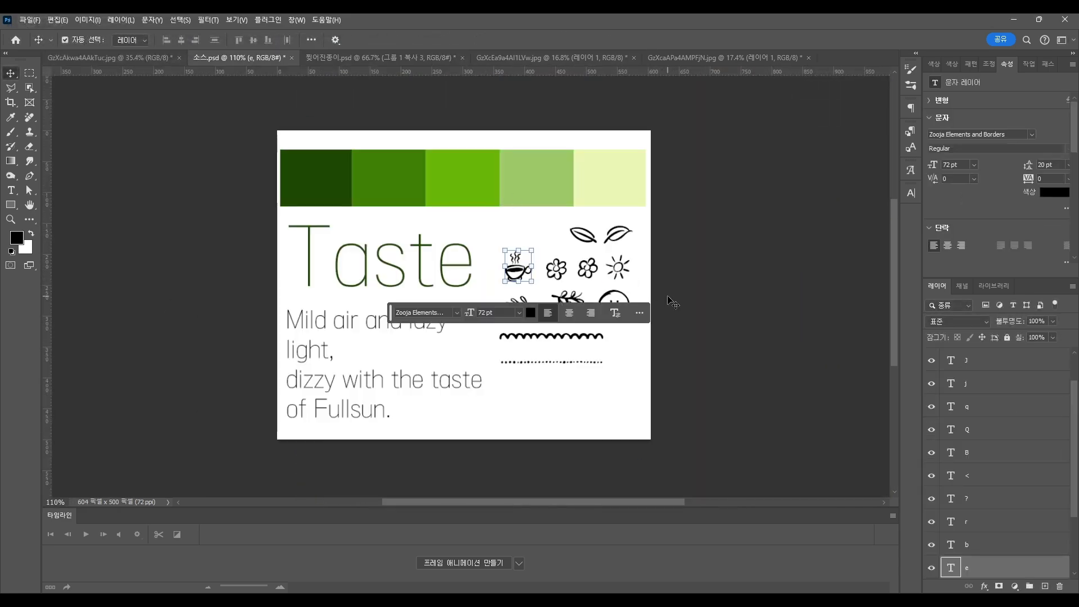
click(613, 305)
drag(978, 522, 482, 90)
scroll(483, 91, up, 2)
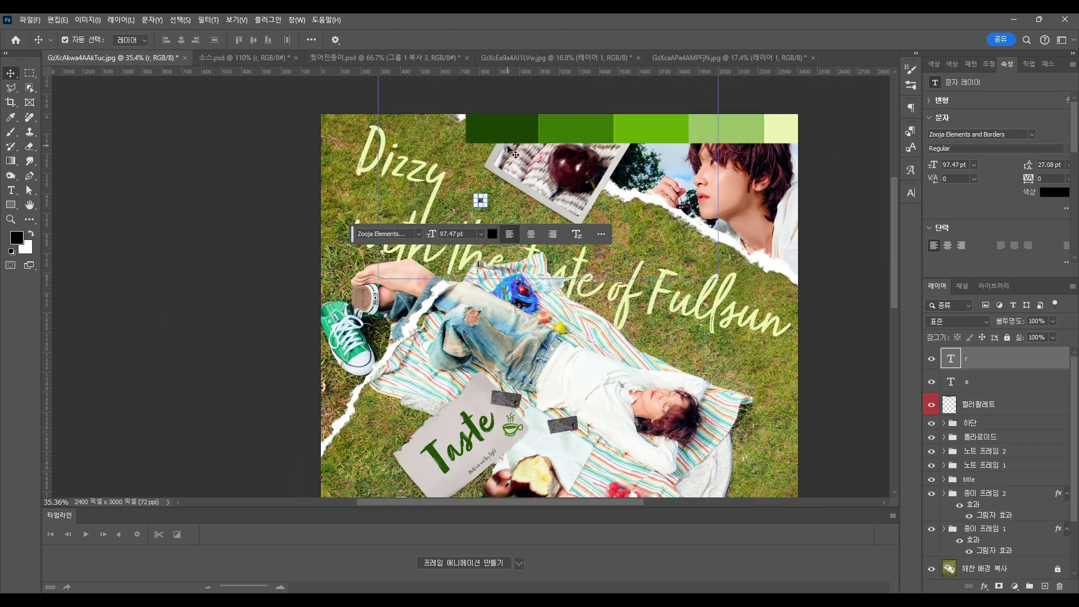
- Recolor the smiley face with the palette's pale yellow-green
scroll(488, 93, up, 3)
click(487, 245)
click(930, 413)
drag(815, 258, 725, 283)
click(911, 192)
click(871, 262)
click(835, 127)
click(931, 393)
- Enlarge the smiley face to about 340 pt, place it right after "Dizzy" and tilt it slightly
key(ctrl+t)
drag(395, 221, 429, 184)
drag(380, 228, 373, 228)
key(Return)
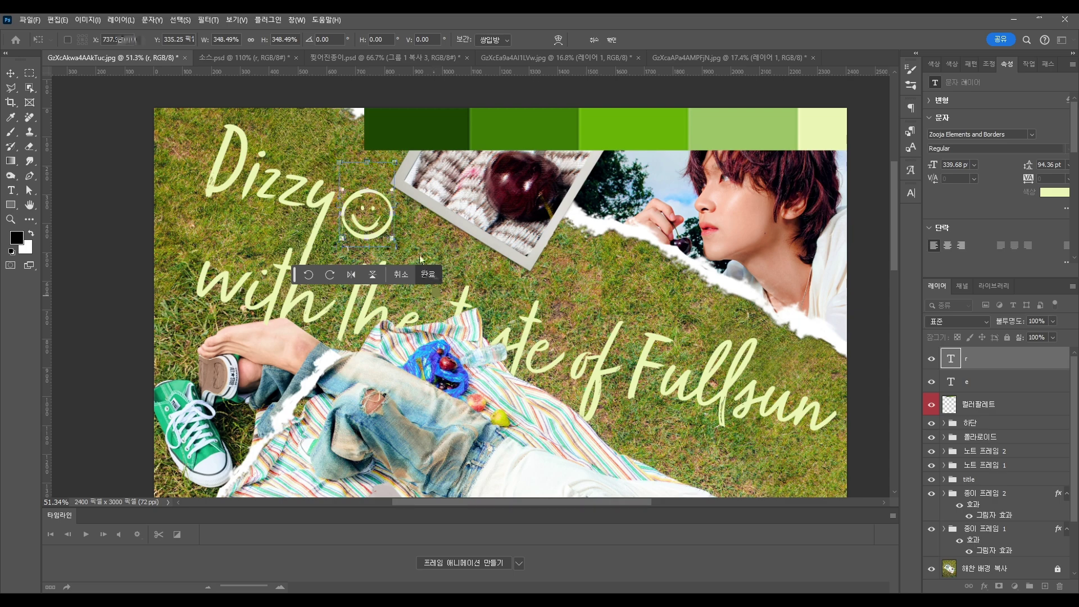
key(ctrl+t)
drag(410, 186, 415, 196)
key(Return)
key(Return)
scroll(528, 318, down, 3)
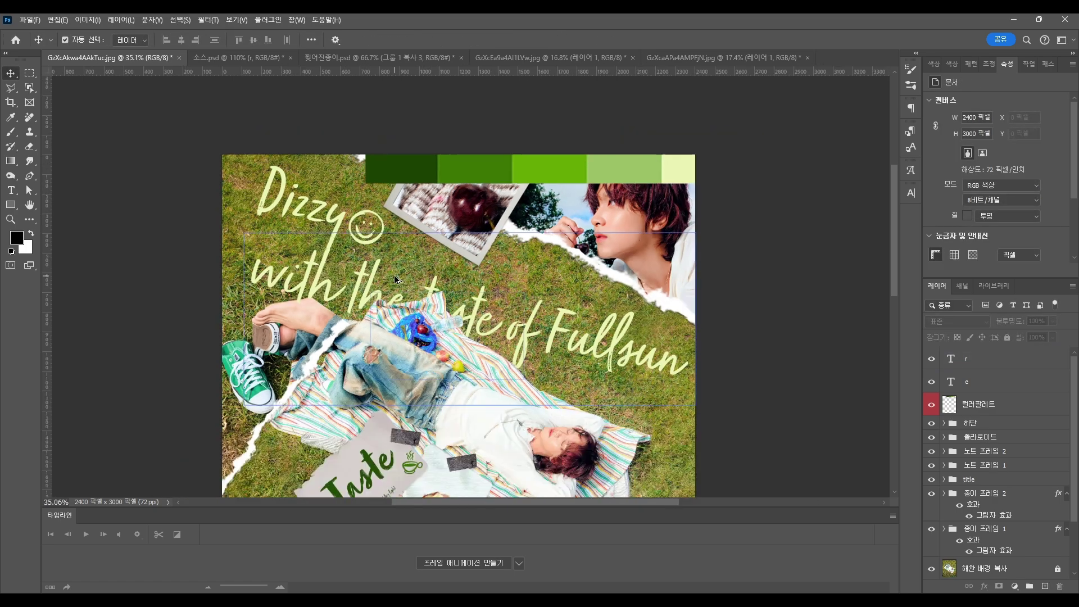
- Set the foreground color to the palette's pale yellow-green ebf2b3
scroll(511, 131, down, 2)
click(17, 238)
click(652, 97)
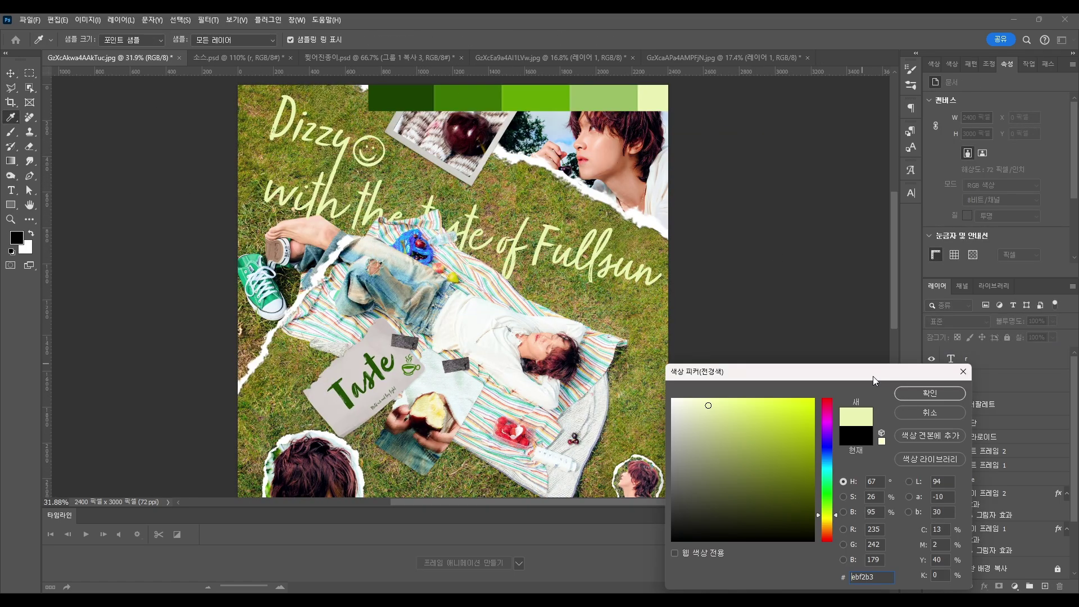
click(930, 393)
- Bring the wavy-line ornament from 소스.psd into the poster, near the picnic blanket
click(245, 59)
mouse_move(613, 275)
mouse_down()
mouse_move(99, 70)
mouse_move(531, 427)
mouse_up()
scroll(602, 388, down, 5)
key(ctrl+z)
click(590, 365)
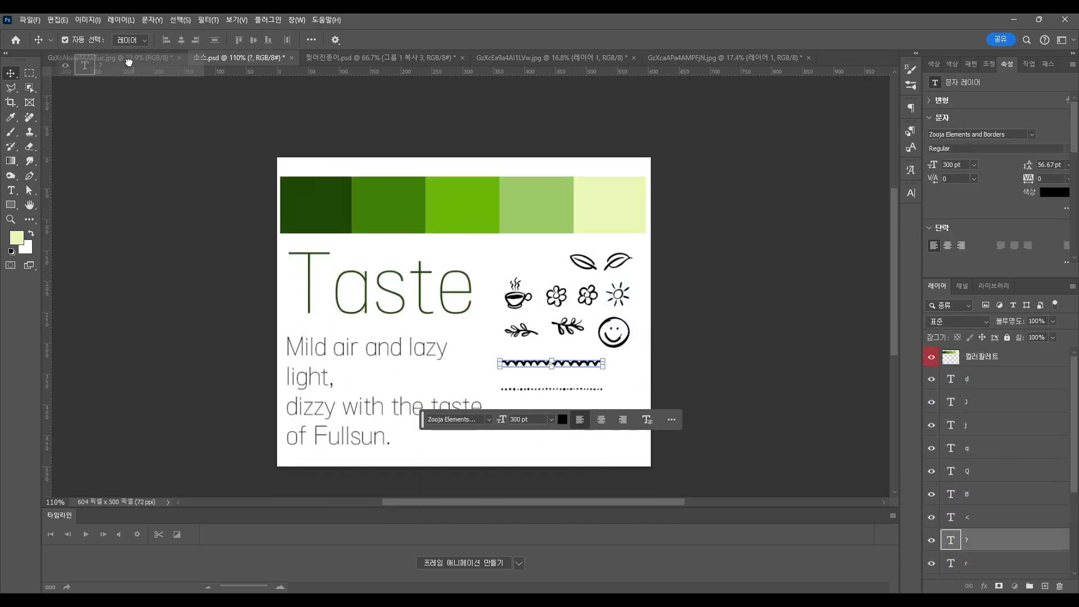
drag(129, 63, 596, 298)
scroll(596, 298, up, 9)
- Recolor the wavy line with the pale yellow-green foreground color
click(911, 193)
click(881, 275)
click(15, 239)
click(930, 393)
click(910, 192)
- Enlarge the wavy line to about 447 pt and tilt it along the blanket's upper edge above the man's head
scroll(646, 262, up, 3)
drag(601, 233, 648, 232)
drag(668, 136, 702, 163)
drag(603, 309, 635, 352)
drag(549, 240, 523, 231)
mouse_move(601, 324)
mouse_down()
mouse_move(605, 305)
mouse_move(660, 368)
mouse_move(179, 380)
mouse_up()
scroll(646, 383, down, 7)
key(Return)
- Place a copy of the wavy line along the blanket edge beside the Taste note, rotated about -173 degrees
scroll(640, 337, up, 2)
drag(299, 329, 610, 270)
key(ctrl+t)
mouse_move(504, 333)
mouse_down()
mouse_move(483, 354)
mouse_move(418, 331)
mouse_up()
key(ctrl+z)
drag(364, 139, 380, 128)
drag(484, 221, 347, 295)
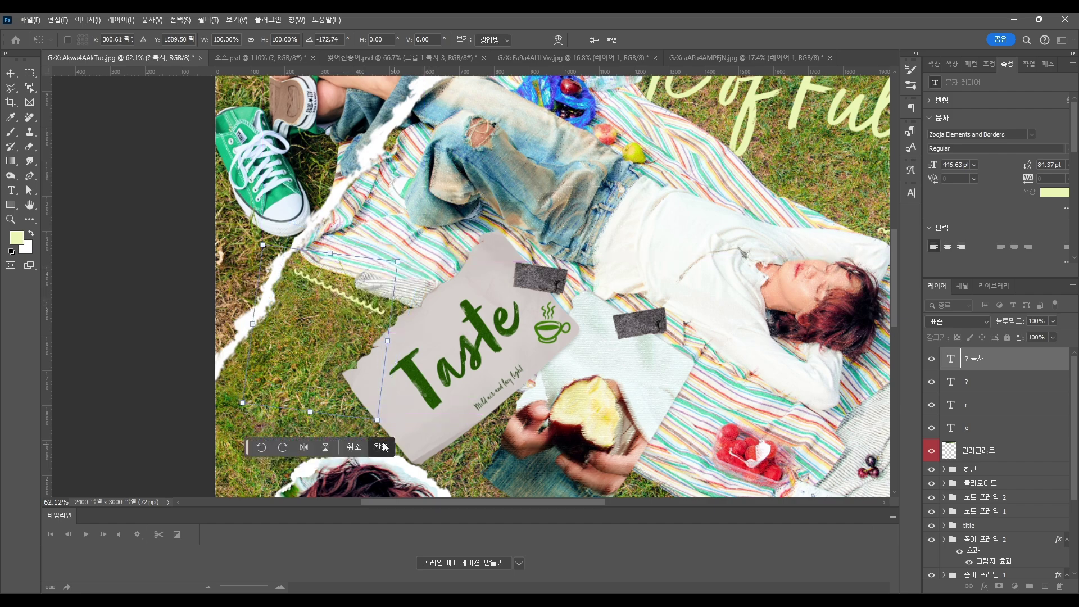
click(388, 447)
scroll(386, 219, down, 4)
click(848, 262)
drag(838, 264, 724, 281)
- Bring the leafy branch ornament from 소스.psd into the poster, below the taped bread photo
click(240, 58)
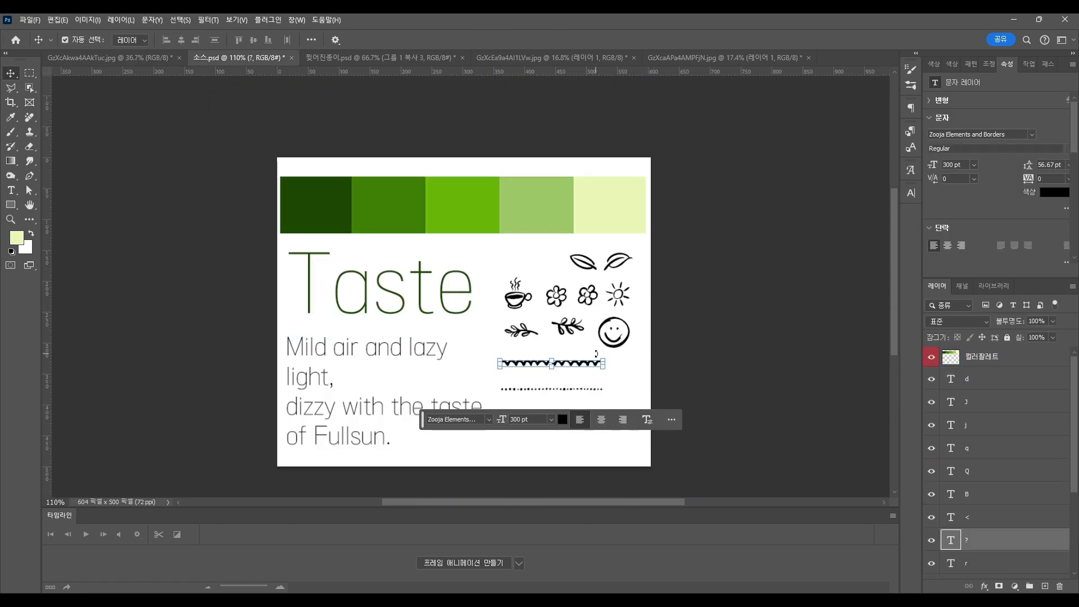
click(564, 324)
drag(564, 324, 115, 66)
drag(391, 427, 390, 427)
scroll(582, 185, down, 2)
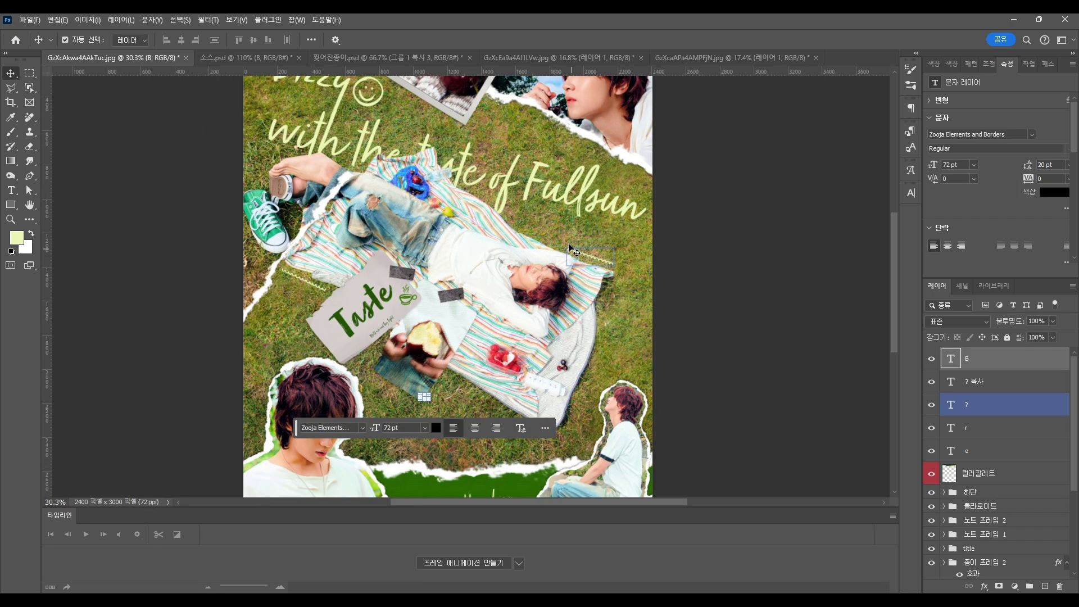
- Recolor the leafy branch with the palette's light green 9bbf65
scroll(579, 207, up, 3)
scroll(579, 207, down, 1)
scroll(579, 207, up, 1)
click(911, 194)
click(881, 275)
click(593, 99)
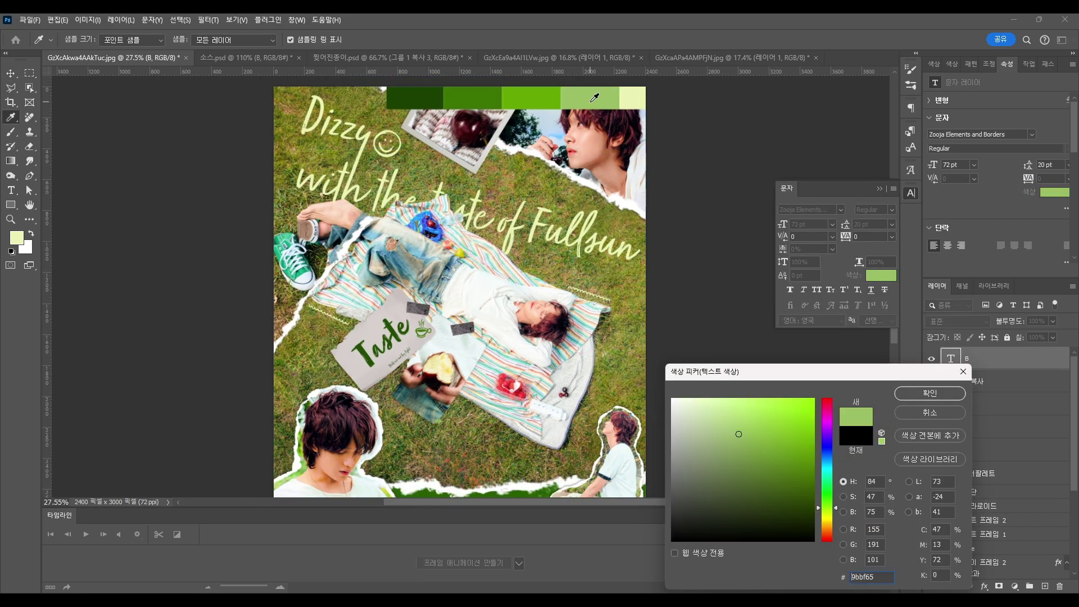
click(914, 195)
click(930, 394)
- Enlarge the leafy branch to about 188 pt and place it at the bottom corner of the bread photo
scroll(410, 403, down, 2)
scroll(441, 369, up, 6)
drag(443, 370, 547, 329)
drag(470, 380, 426, 385)
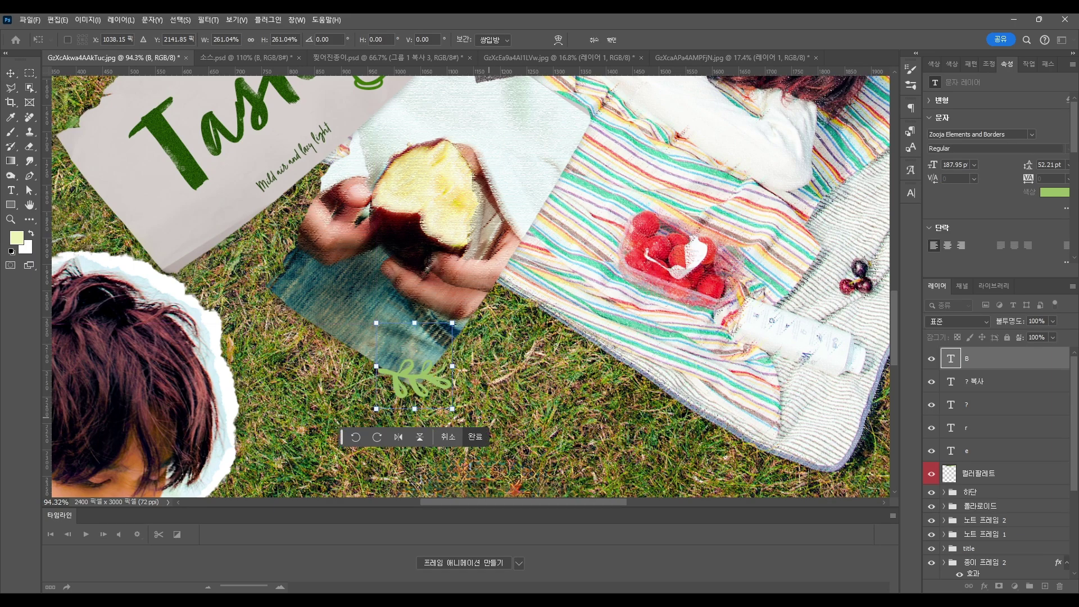
key(Return)
scroll(500, 382, down, 7)
click(500, 381)
scroll(500, 381, down, 1)
scroll(478, 371, down, 1)
scroll(453, 360, down, 4)
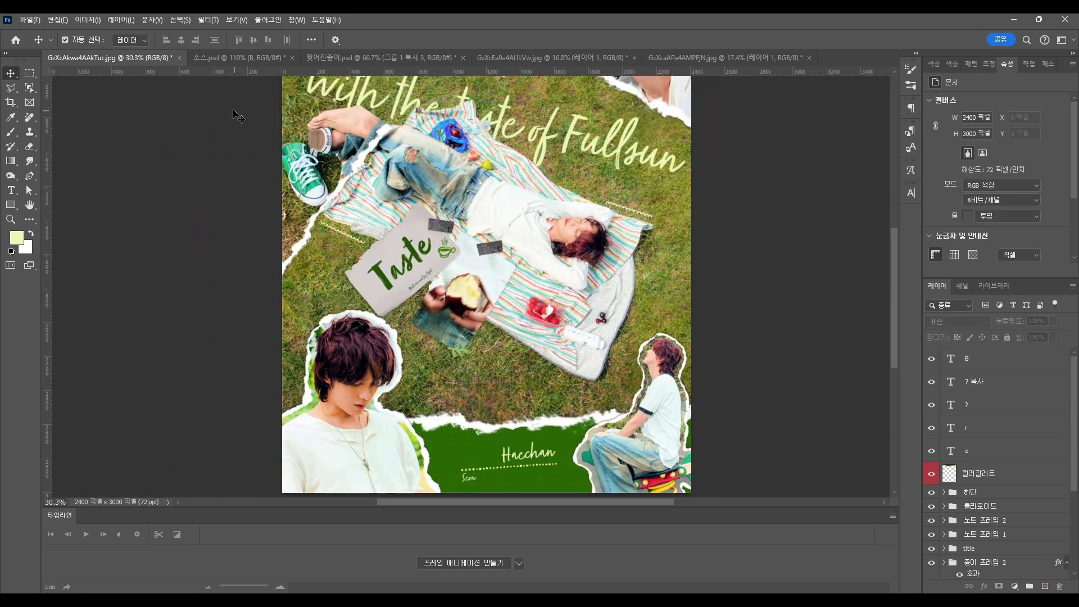
- Bring the first flower ornament from 소스.psd onto the grass below the blanket's bottom corner
click(239, 57)
click(998, 425)
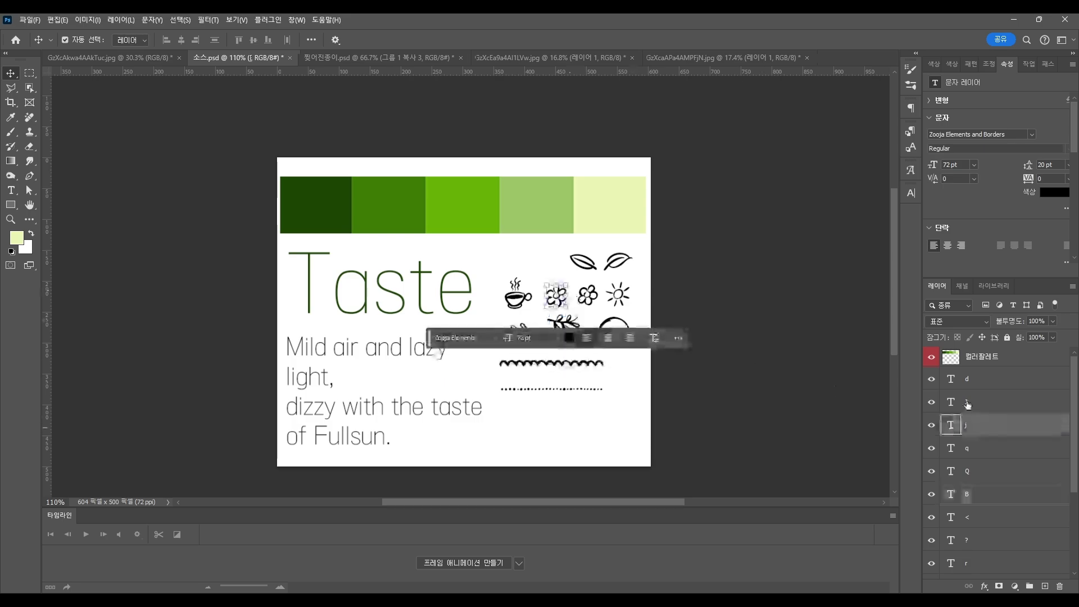
drag(140, 63, 657, 281)
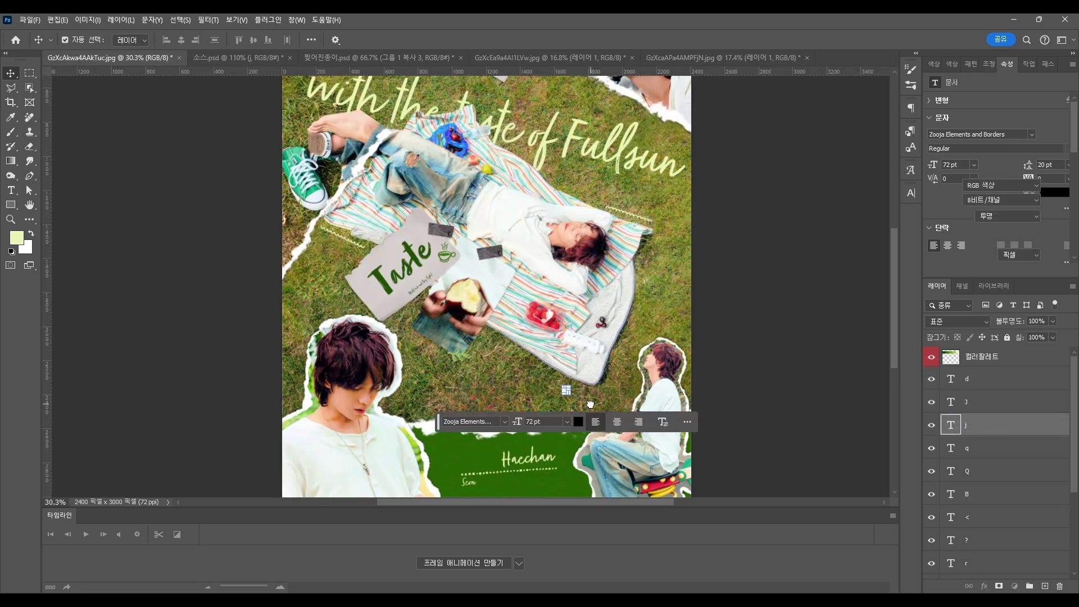
drag(590, 404, 569, 389)
scroll(568, 388, up, 5)
scroll(610, 385, down, 5)
scroll(625, 359, up, 5)
- Recolor the first flower with the pale yellow-green foreground color
click(910, 193)
click(881, 275)
click(18, 238)
click(922, 393)
click(880, 188)
- Bring the second flower ornament from 소스.psd beside the first and give it the same pale yellow-green
click(242, 58)
drag(988, 402, 608, 376)
click(911, 193)
click(881, 275)
click(946, 392)
click(880, 189)
- Enlarge the first flower to about 165% and place it on the grass left of the blanket's bottom corner
scroll(597, 380, up, 3)
click(553, 346)
drag(565, 327, 580, 312)
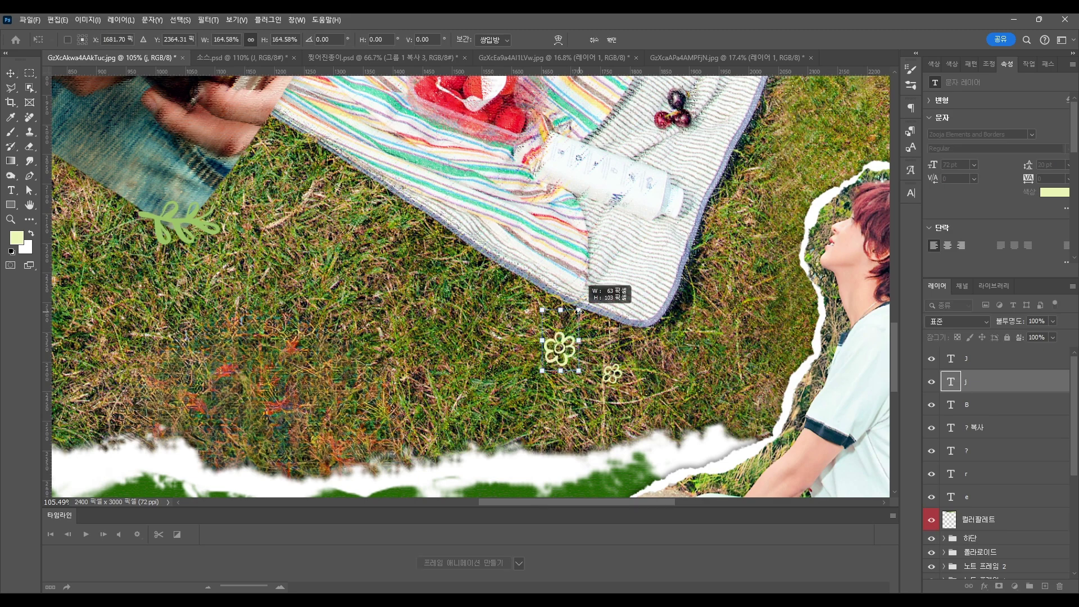
drag(444, 306, 457, 305)
key(Return)
- Enlarge the second flower and place it on the grass right of the blanket's bottom corner
drag(612, 374, 548, 377)
drag(551, 380, 576, 358)
drag(745, 296, 746, 297)
key(Return)
- Duplicate the first flower, reduce the copy to about 78 pt and place it just below and right of the original
scroll(583, 341, down, 3)
drag(485, 310, 527, 330)
drag(527, 330, 521, 338)
drag(534, 309, 530, 325)
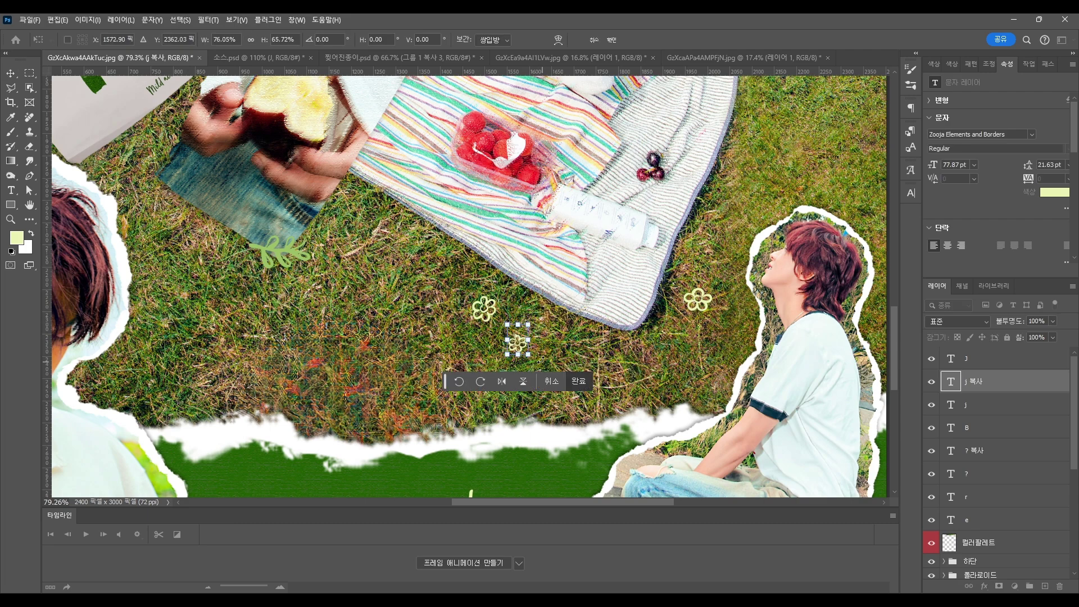
- Duplicate the second flower twice at about 68 pt and scatter the small copies on the grass below the blanket
drag(704, 301, 694, 339)
key(ctrl+t)
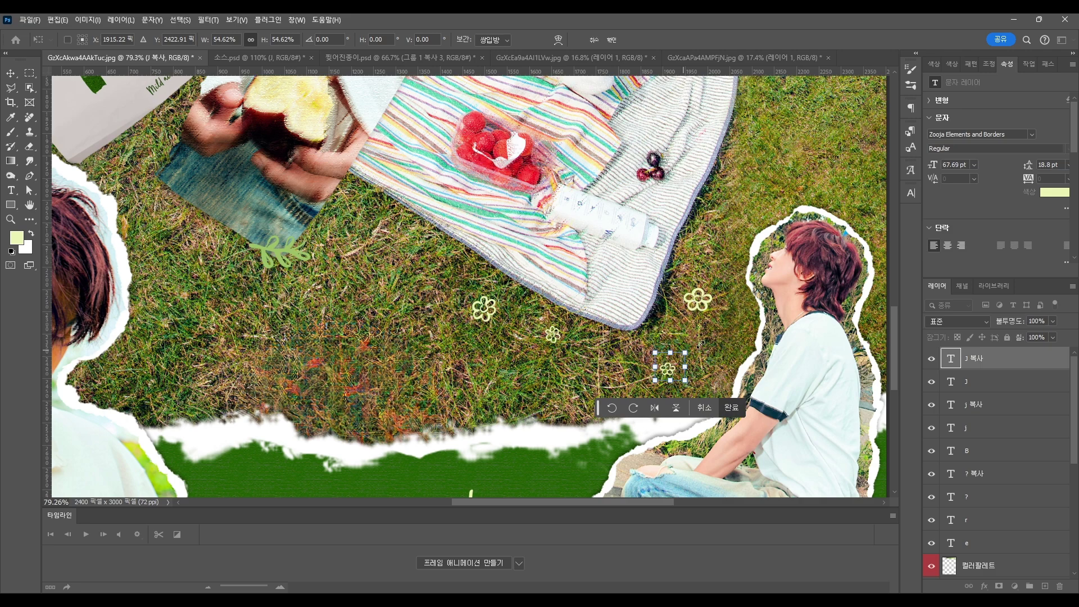
scroll(666, 360, up, 2)
drag(665, 359, 588, 385)
key(ctrl+t)
key(Return)
click(641, 360)
scroll(634, 361, down, 9)
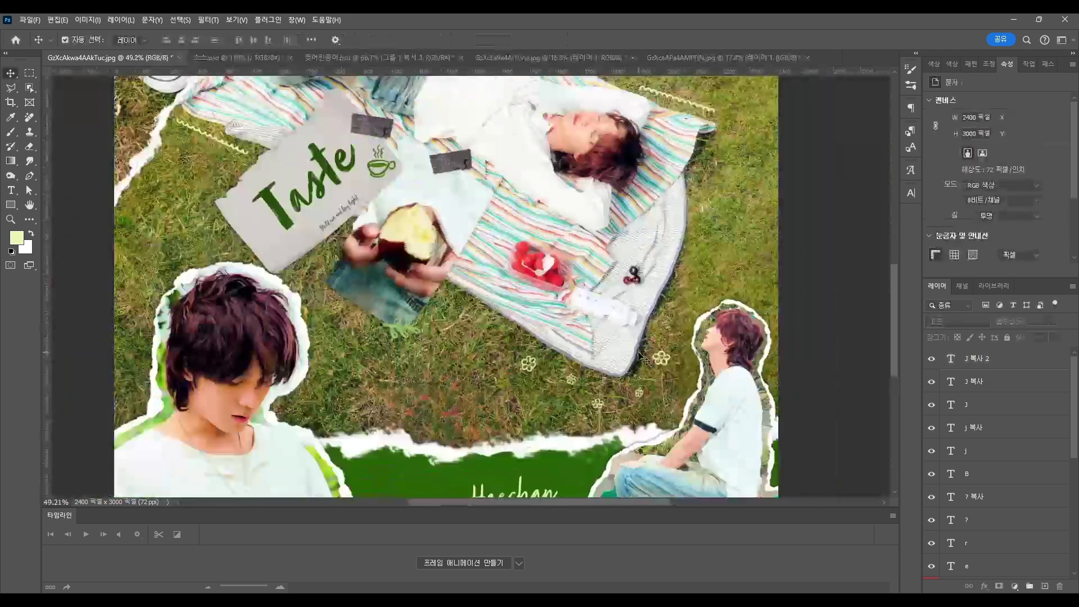
- Copy two small flowers to the grass between the "Fullsun" lettering and the blanket, rotating one about 42 degrees
scroll(610, 416, up, 4)
drag(614, 425, 585, 89)
drag(566, 461, 570, 93)
drag(567, 133, 570, 316)
scroll(570, 316, up, 1)
scroll(571, 319, up, 1)
key(ctrl+t)
click(638, 307)
drag(616, 281, 611, 291)
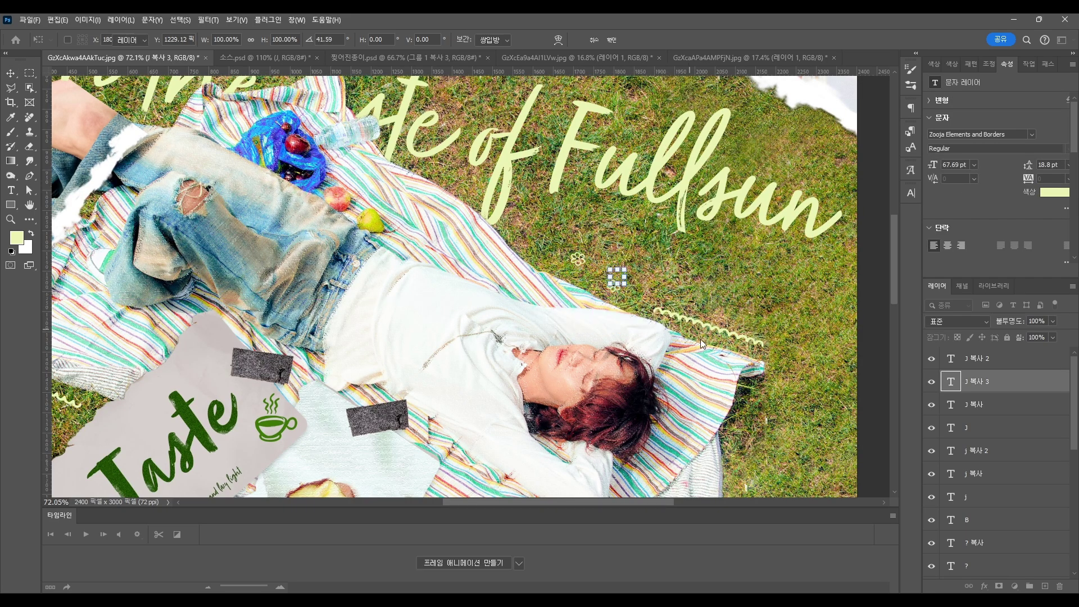
click(680, 327)
- Duplicate a small flower at about 68 pt and place the copy on the lying man's hair
scroll(678, 323, down, 3)
drag(615, 214, 640, 331)
key(ctrl+t)
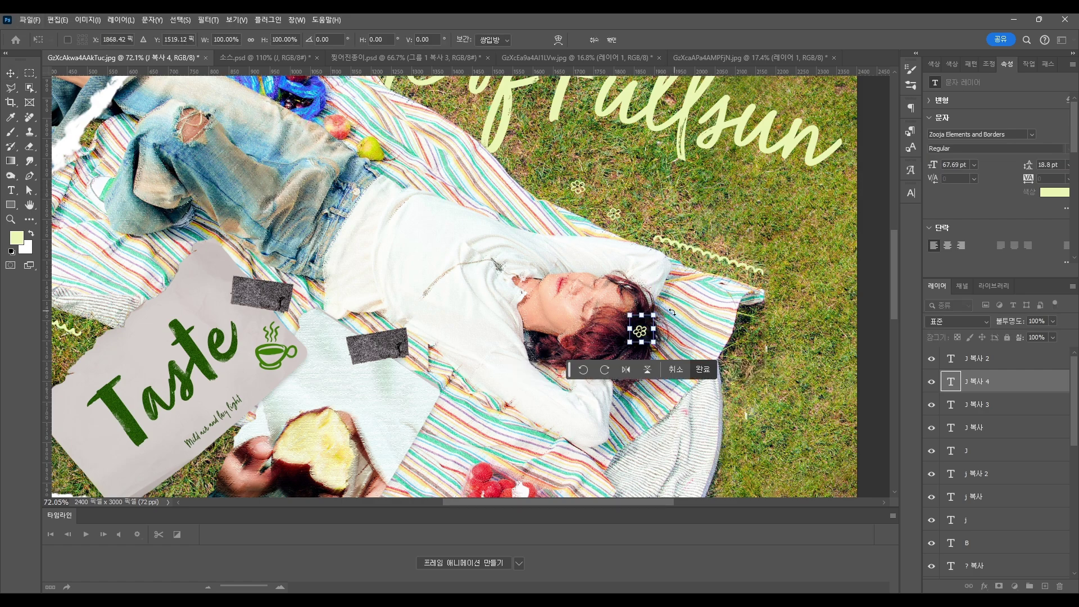
drag(653, 387, 653, 387)
mouse_move(644, 330)
mouse_down()
mouse_move(649, 344)
mouse_move(643, 332)
mouse_up()
click(709, 388)
click(716, 313)
click(696, 313)
scroll(696, 313, down, 6)
scroll(697, 363, down, 2)
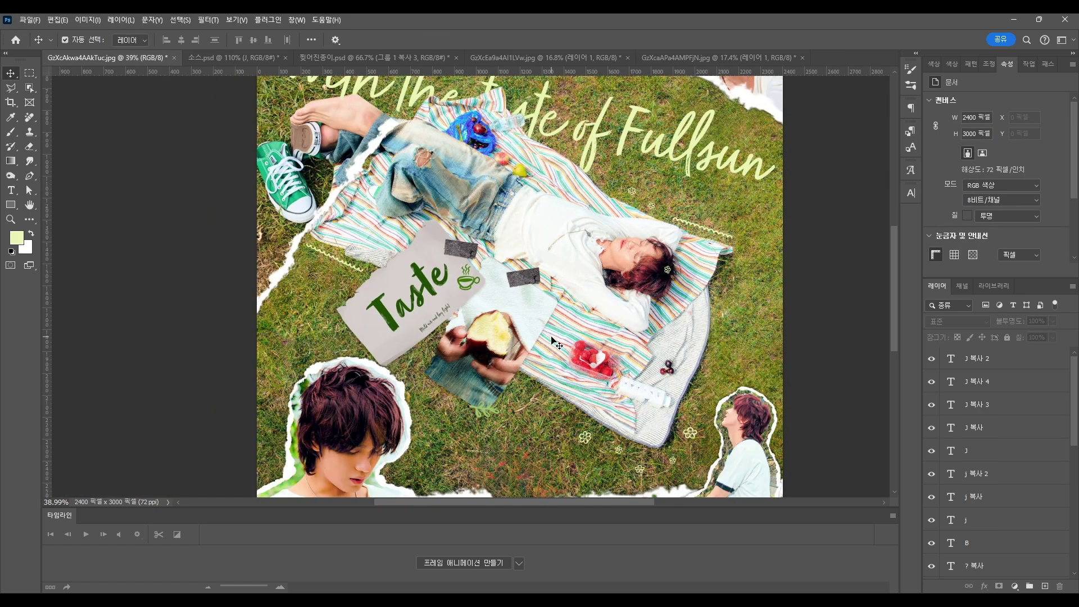
- Bring a leaf ornament from 소스.psd into the poster, beside the fruit on the blanket
click(248, 57)
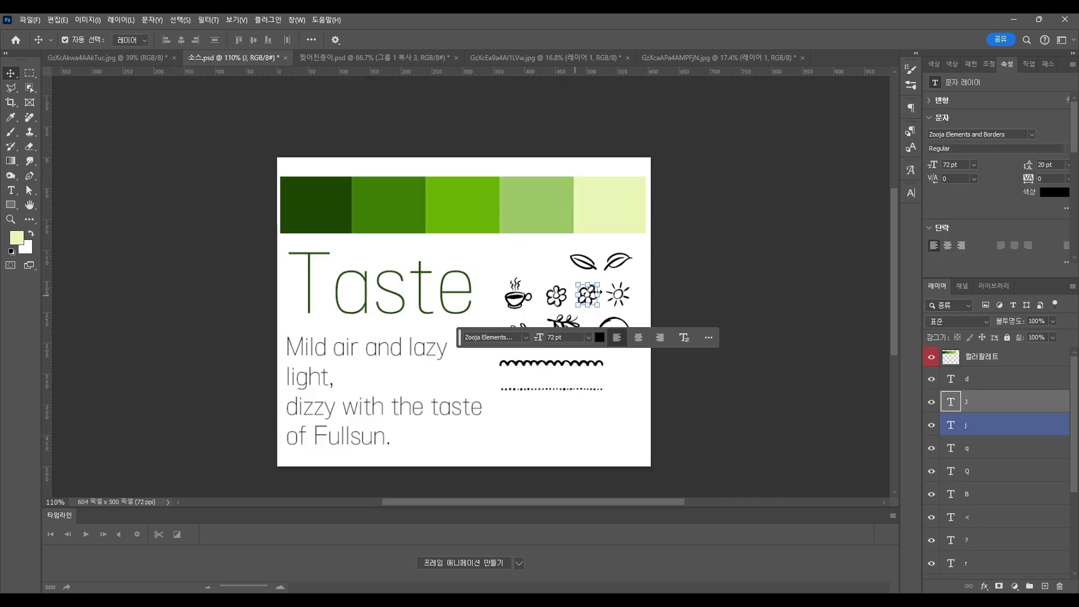
drag(966, 448, 502, 200)
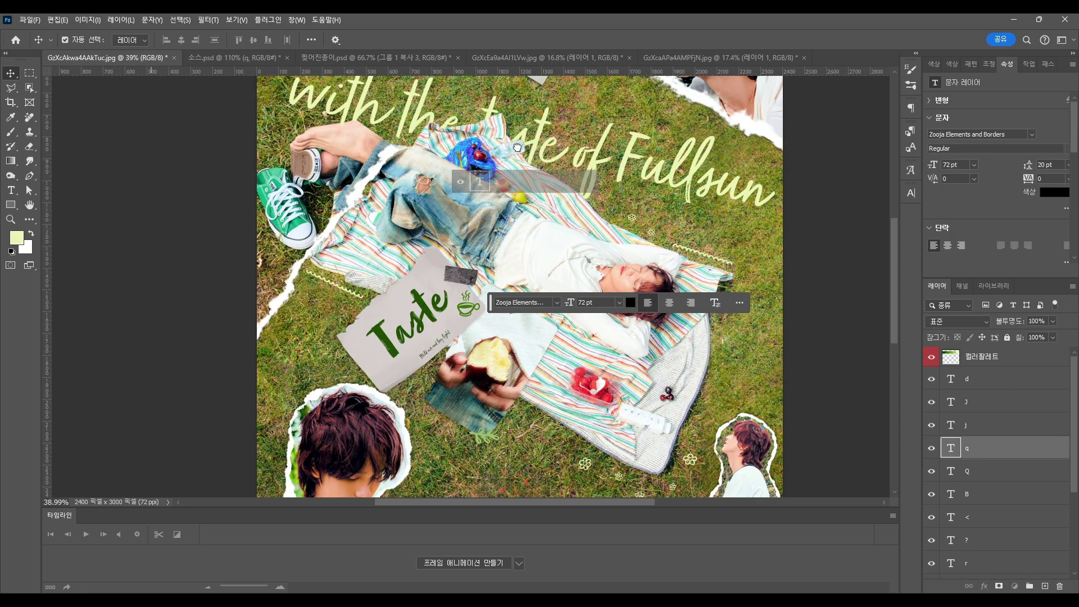
scroll(502, 179, up, 5)
scroll(544, 225, down, 5)
scroll(544, 281, up, 4)
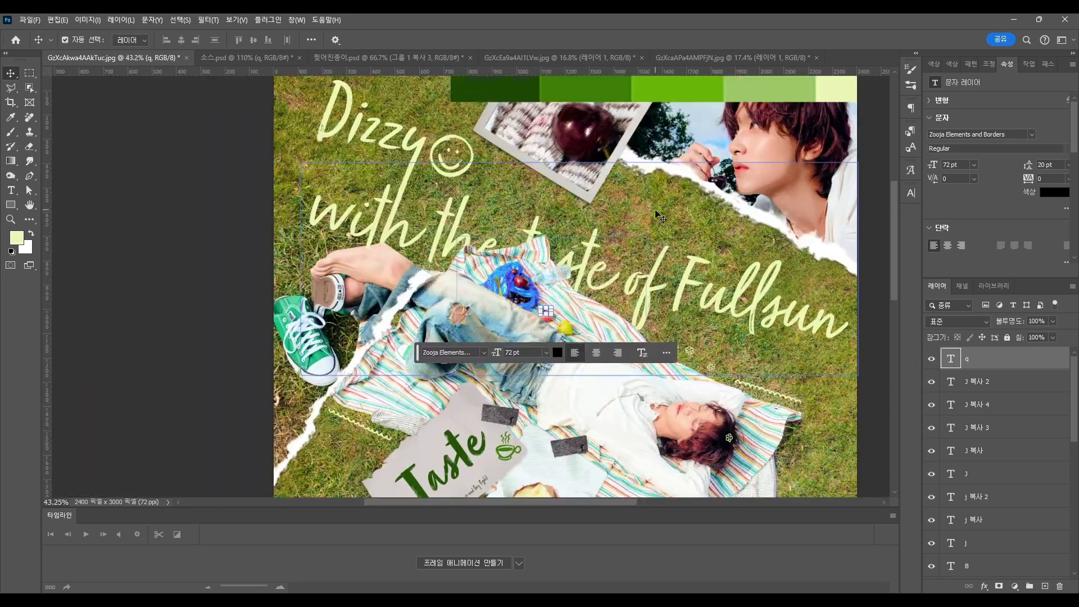
- Recolor the leaf beside the fruit with a green from the palette
click(911, 193)
click(881, 275)
click(506, 114)
click(930, 393)
click(911, 193)
- Resize the leaf and adjust its position beside the fruit
scroll(526, 332, up, 6)
drag(566, 348, 629, 365)
scroll(579, 350, up, 3)
drag(572, 347, 554, 338)
click(585, 332)
- Bring the other leaf ornament from 소스.psd onto the grass left of the Taste note
scroll(585, 334, down, 8)
scroll(583, 376, down, 4)
click(350, 60)
drag(985, 383, 478, 331)
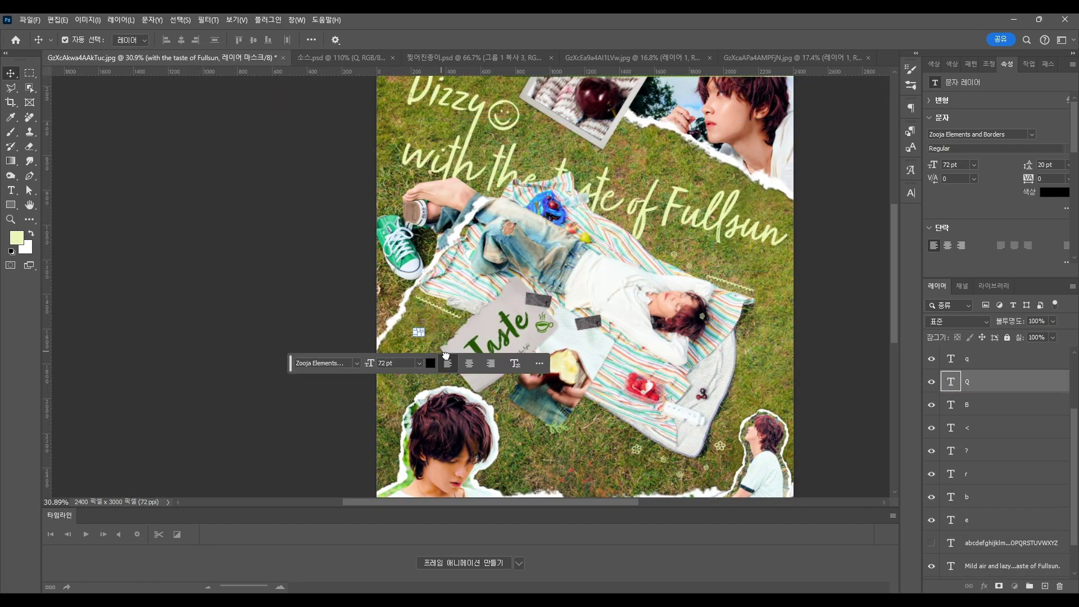
- Recolor the leaf left of the Taste note with the palette's light green 9bbf65
click(911, 193)
click(881, 275)
click(928, 397)
scroll(843, 342, up, 1)
click(878, 275)
click(727, 98)
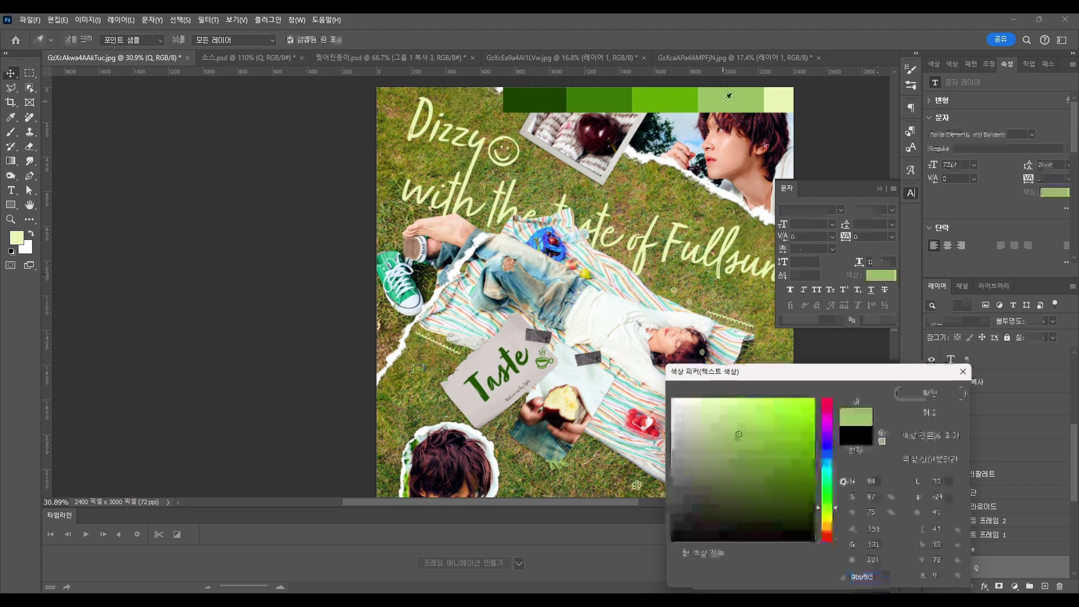
click(928, 393)
click(911, 193)
- Shrink the leaf left of the Taste note, rotate it to about -62°, and set it on the grass between the torn edge and the note
scroll(426, 374, up, 6)
key(ctrl+t)
drag(400, 341, 374, 322)
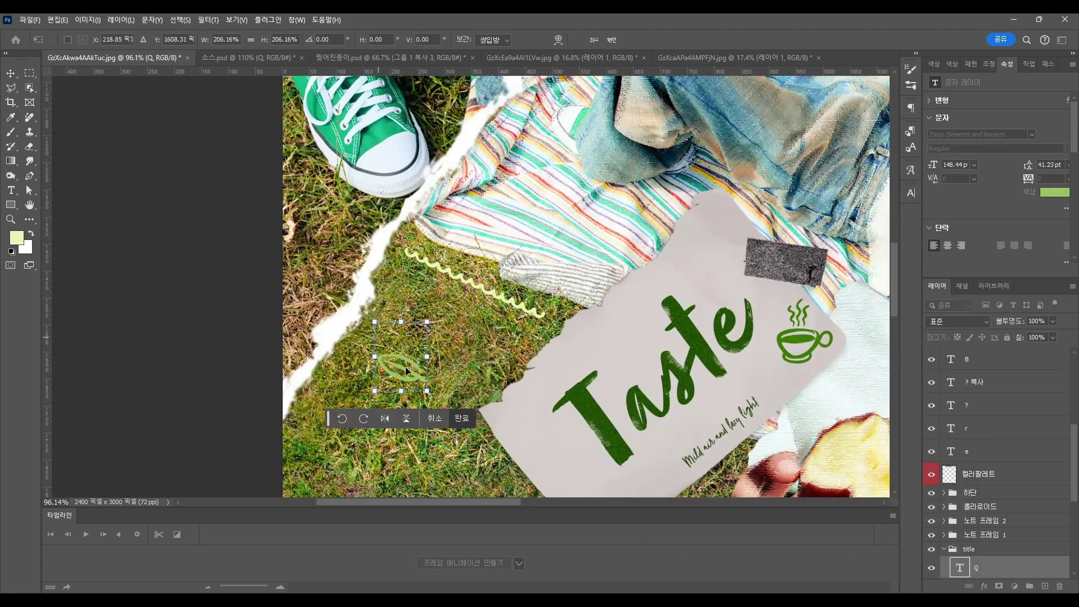
drag(418, 387, 412, 379)
drag(413, 348, 425, 331)
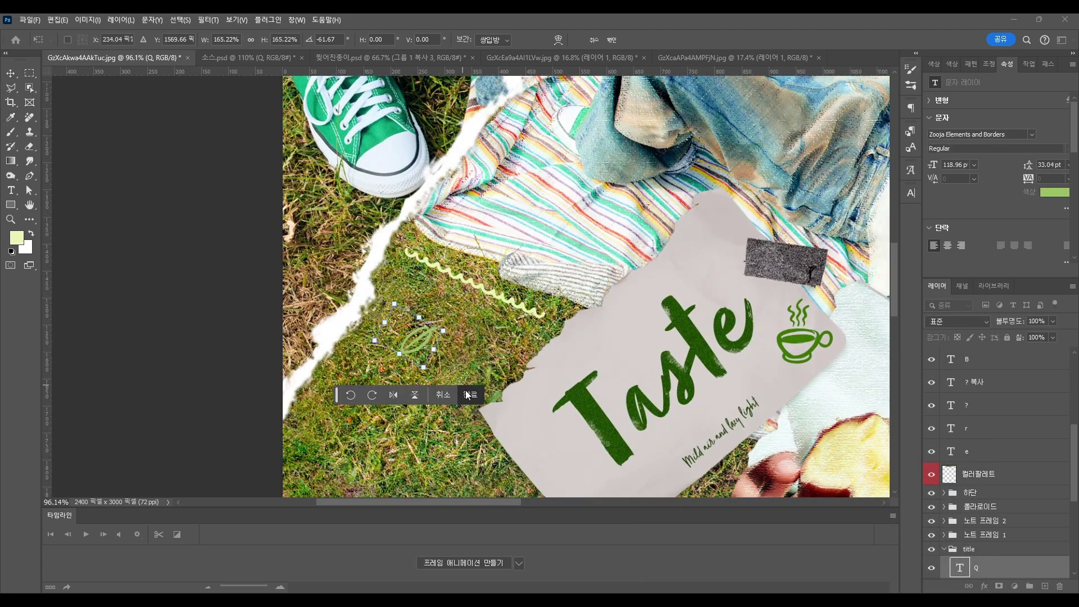
click(466, 396)
- Bring another leaf ornament from 소스.psd and position it next to the leaf left of the Taste note
scroll(472, 253, down, 4)
drag(727, 104, 324, 455)
click(633, 256)
scroll(639, 261, up, 3)
drag(374, 416, 455, 235)
drag(404, 273, 391, 341)
key(ctrl+t)
key(Return)
- Recolor the newly added leaf beside the Taste note with the palette's light green
scroll(613, 389, down, 8)
click(910, 195)
click(872, 275)
click(783, 139)
click(930, 393)
click(911, 197)
click(864, 269)
scroll(614, 394, up, 3)
scroll(683, 255, down, 2)
drag(683, 255, 570, 260)
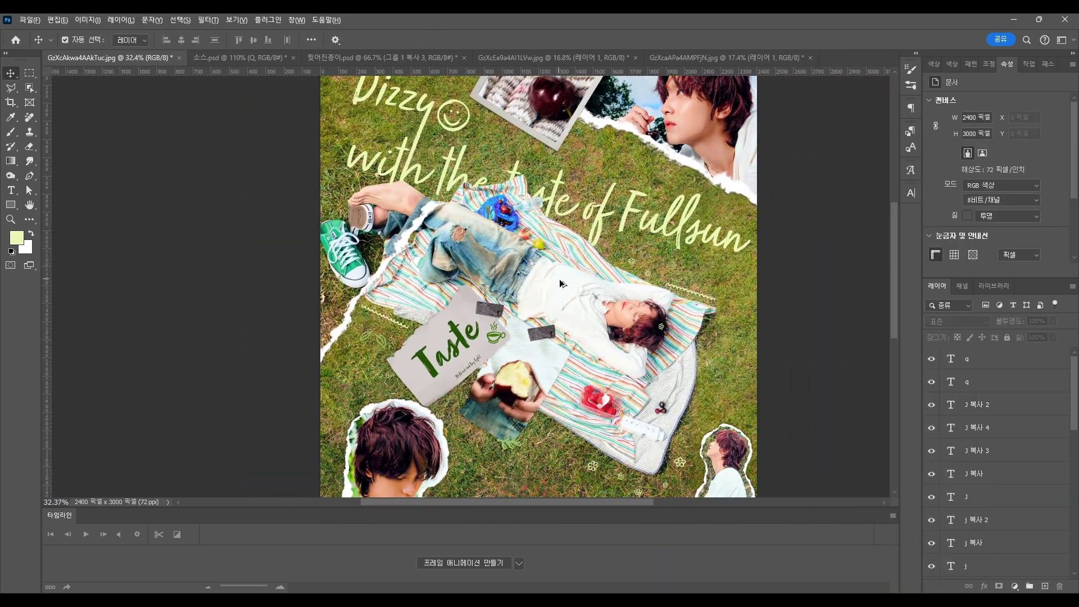
- Bring the sun ornament from 소스.psd onto the poster near the end of the word Fullsun
click(241, 57)
click(618, 286)
drag(1016, 381, 729, 219)
scroll(748, 207, up, 4)
scroll(748, 207, down, 2)
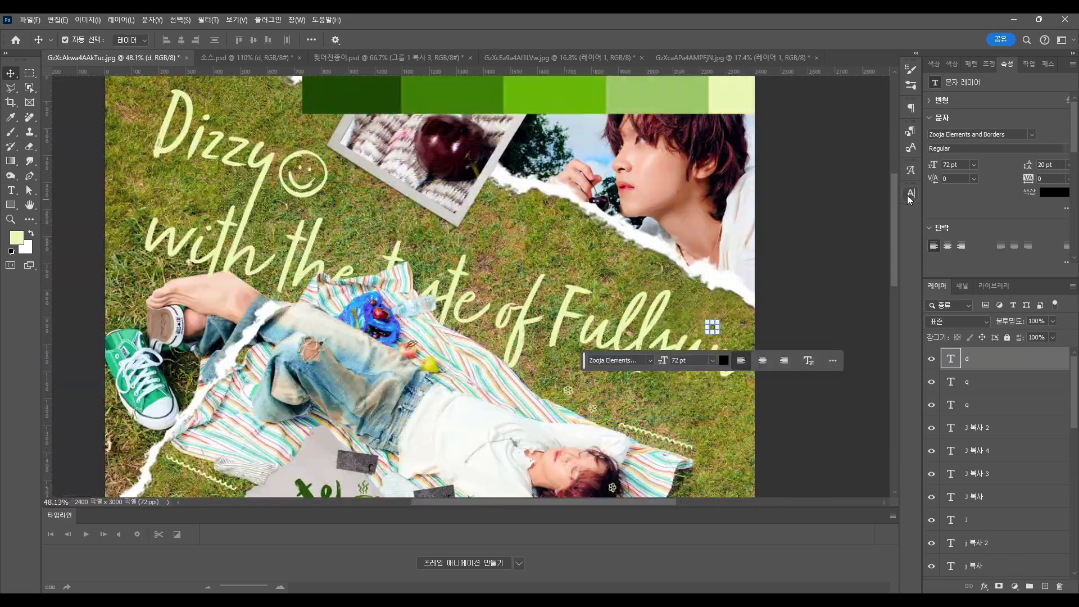
- Recolor the sun ornament with the light green sampled from the palette strip
click(911, 193)
click(881, 275)
click(657, 96)
click(929, 393)
click(911, 192)
- Enlarge the sun to about 538% and place it above the end of the word Fullsun
scroll(710, 330, up, 3)
key(ctrl+t)
drag(722, 324, 770, 325)
drag(740, 338, 721, 324)
drag(682, 356, 670, 371)
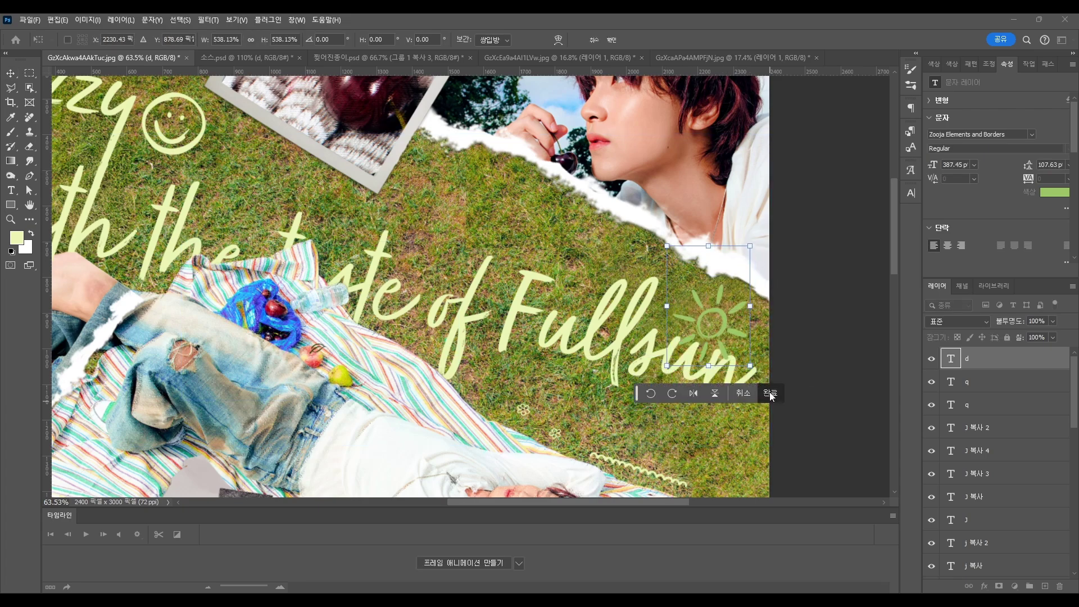
click(769, 392)
scroll(697, 247, down, 5)
click(697, 248)
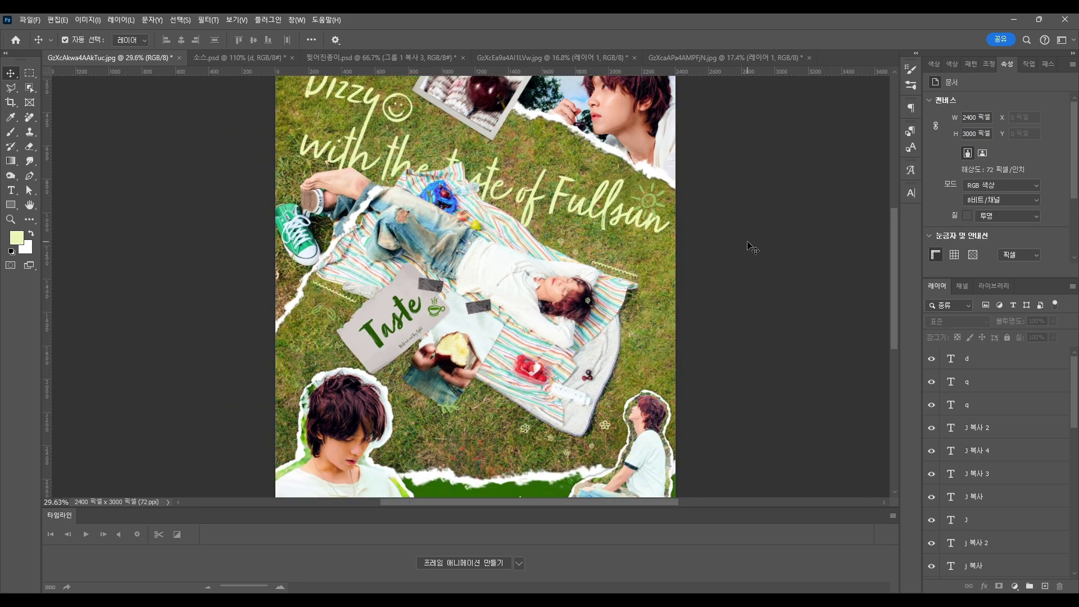
- Group all the ornament text layers as 데코 and move the group directly below the title group
scroll(582, 419, up, 1)
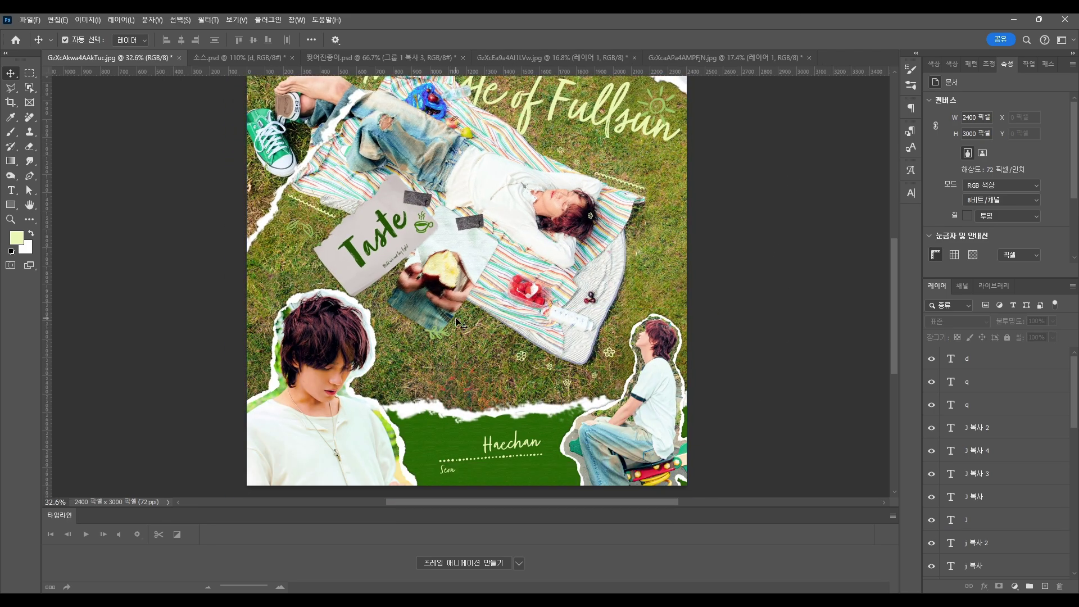
scroll(504, 350, down, 4)
click(1006, 360)
shift+click(991, 475)
key(ctrl+g)
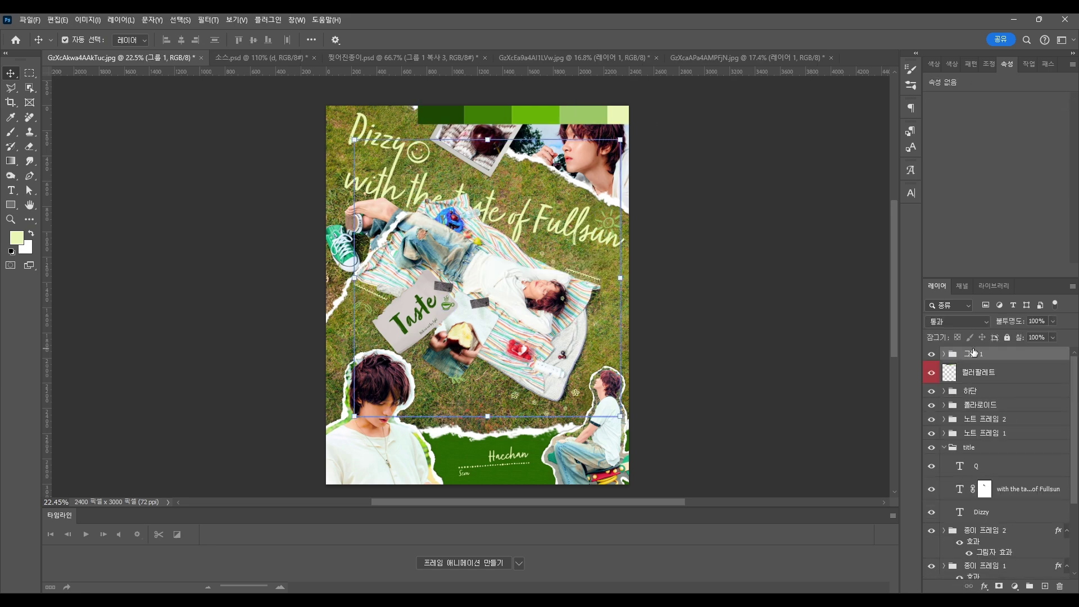
drag(1030, 351, 1036, 413)
drag(1039, 453, 1039, 449)
- Hide the color palette layer and add an Exposure adjustment layer beneath it with the offset set to +0.0080
click(931, 360)
scroll(752, 320, up, 1)
click(989, 462)
click(1014, 586)
click(1036, 454)
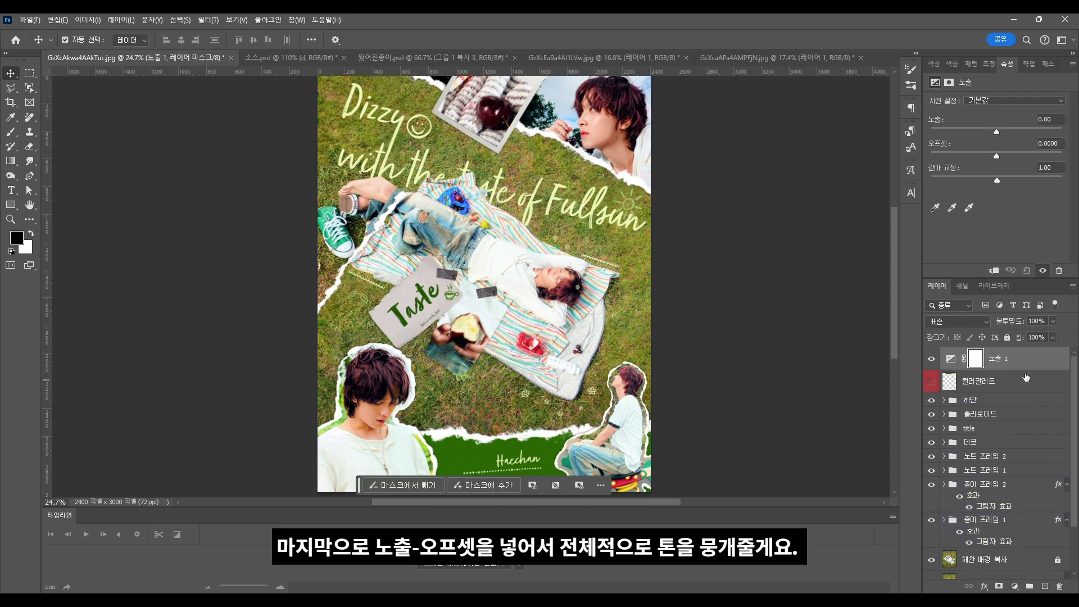
drag(997, 156, 997, 157)
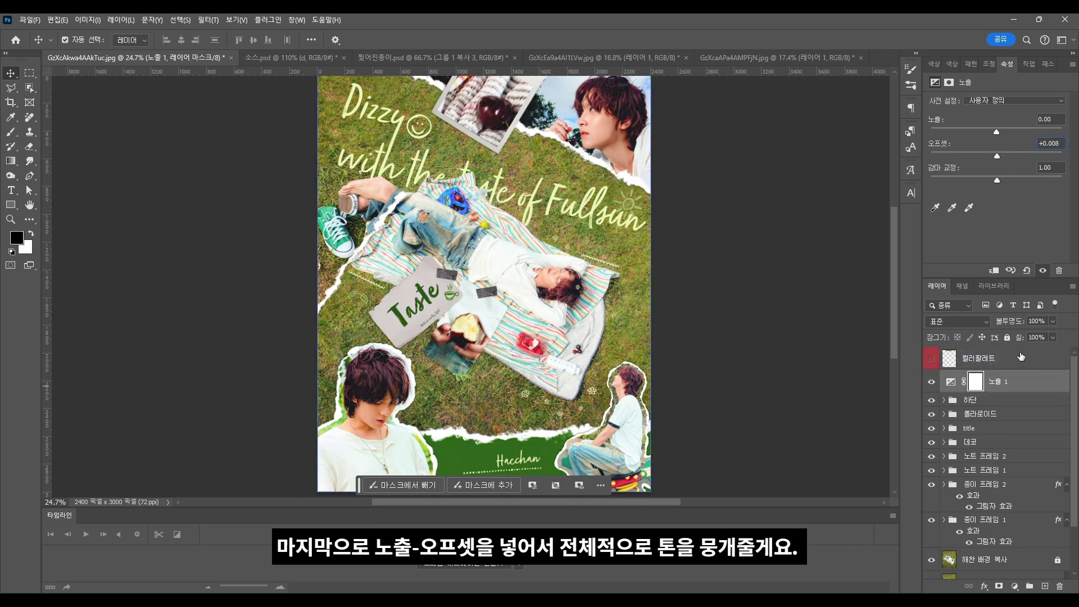
- Enlarge the q leaf in the 데코 group that sits beside the Taste note
click(944, 401)
click(944, 401)
scroll(348, 324, up, 7)
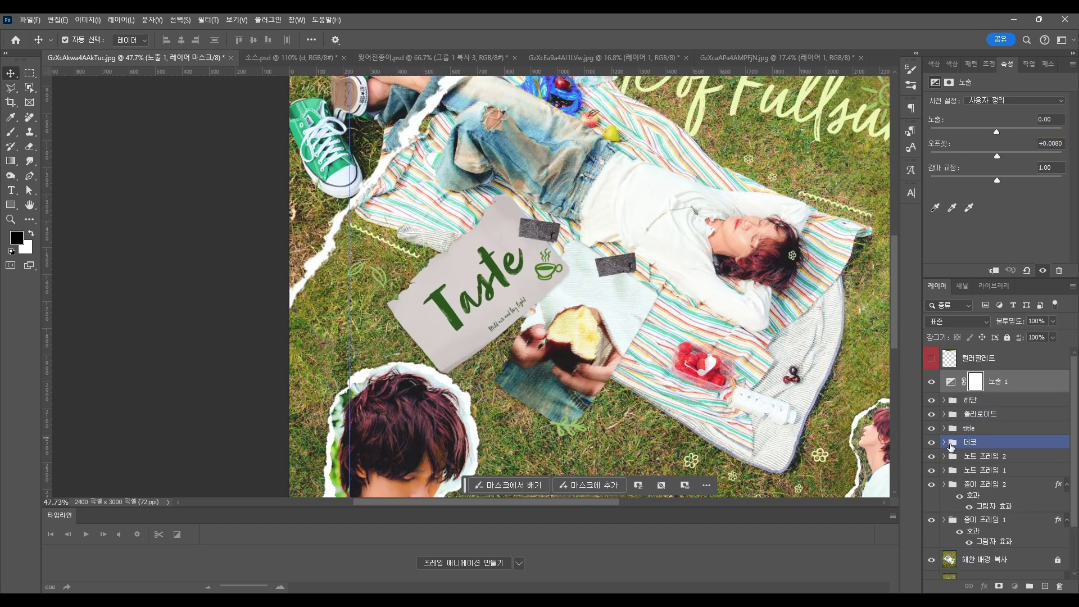
click(944, 443)
click(993, 505)
shift+click(988, 507)
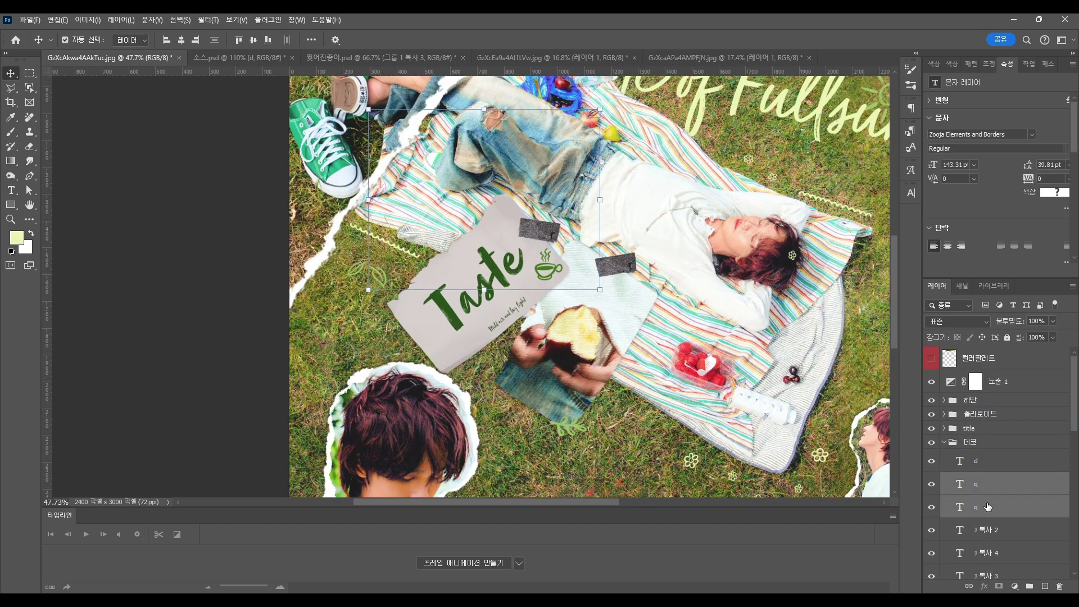
click(991, 483)
scroll(355, 273, up, 3)
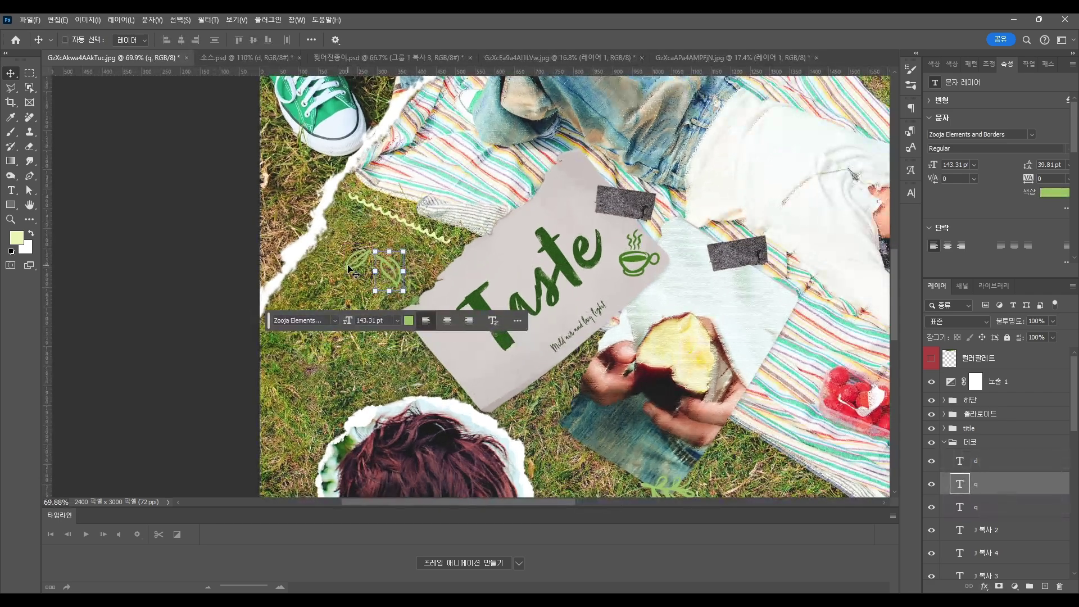
drag(404, 295, 429, 310)
click(443, 336)
- Enlarge the Q leaf left of the Taste note to about 161% and align it with the neighbouring leaf
click(193, 292)
click(359, 260)
click(326, 282)
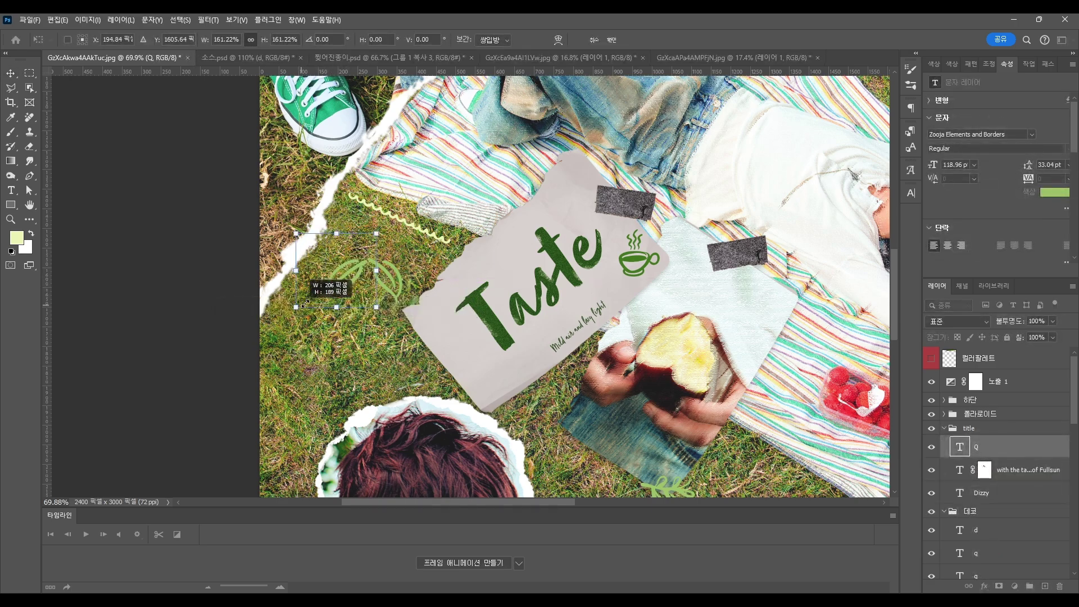
drag(351, 267, 351, 266)
click(181, 353)
click(181, 353)
scroll(377, 236, down, 7)
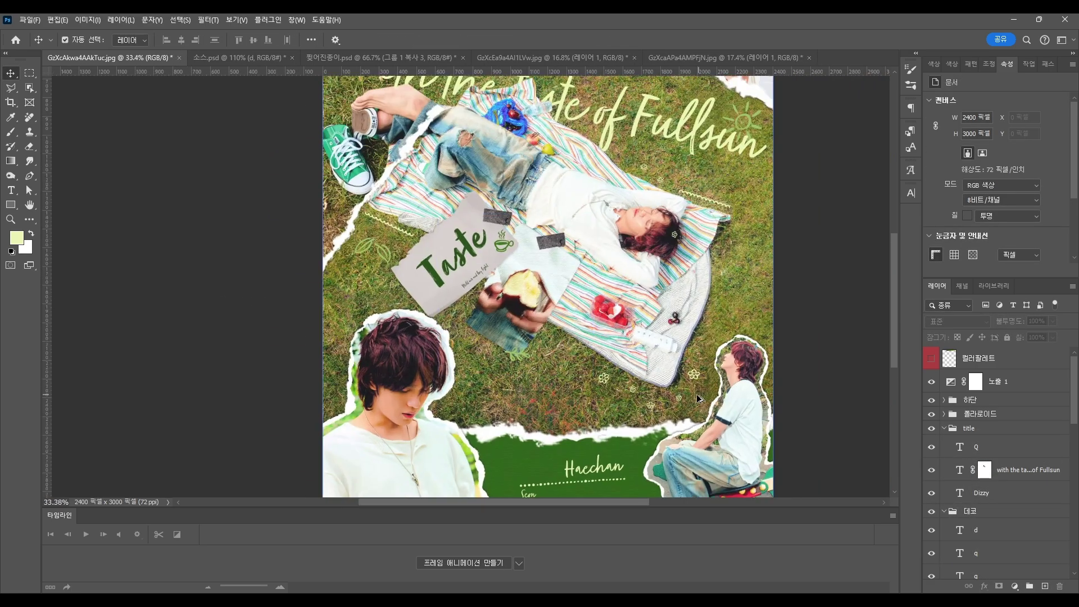
- Duplicate a small flower onto the grass beside the seated figure's head and rotate it to about -28°
scroll(691, 390, up, 6)
click(672, 400)
scroll(669, 394, up, 3)
drag(668, 393, 748, 260)
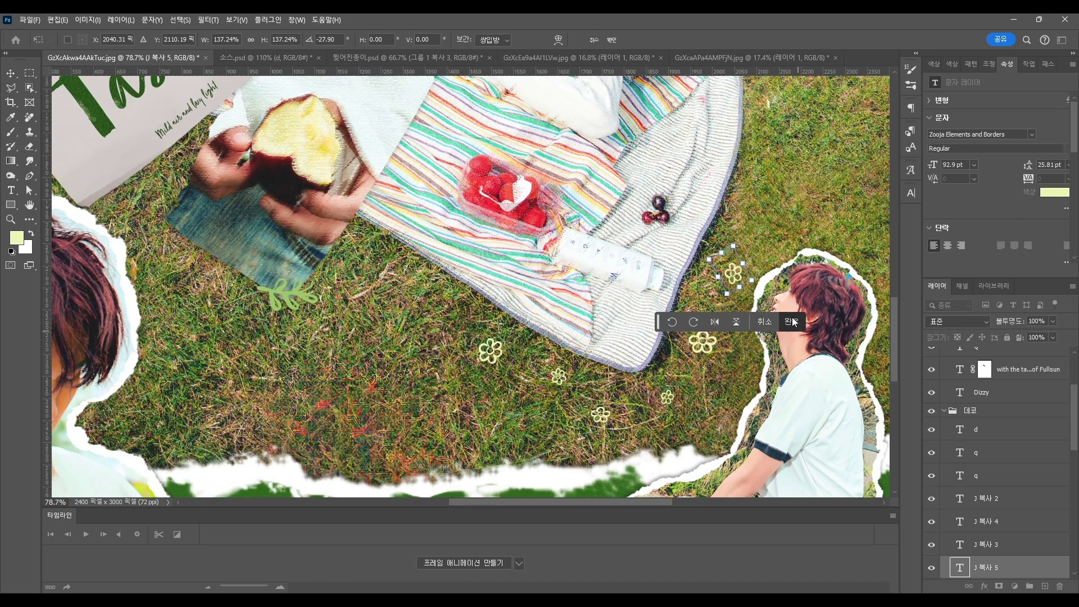
click(792, 322)
- Duplicate a small flower onto the grass between the large portrait cut-out and the bitten fruit photo
click(474, 401)
scroll(474, 400, down, 7)
scroll(551, 347, up, 3)
alt+drag(542, 348, 326, 288)
key(ctrl+t)
click(388, 330)
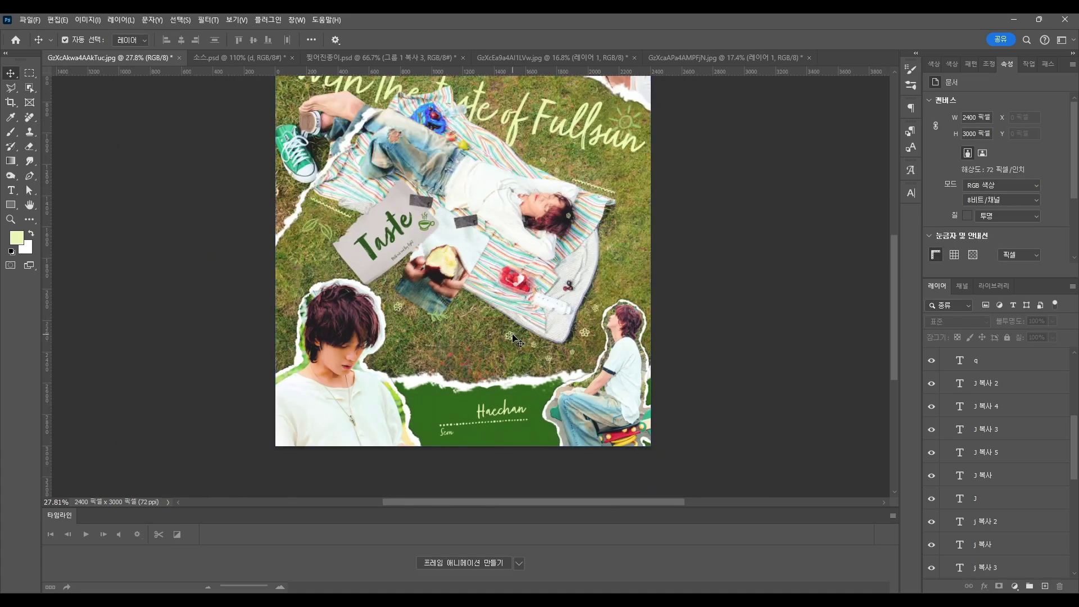
- Move the leaf layer Q from the title group into the 데코 group and collapse both groups
scroll(621, 331, down, 2)
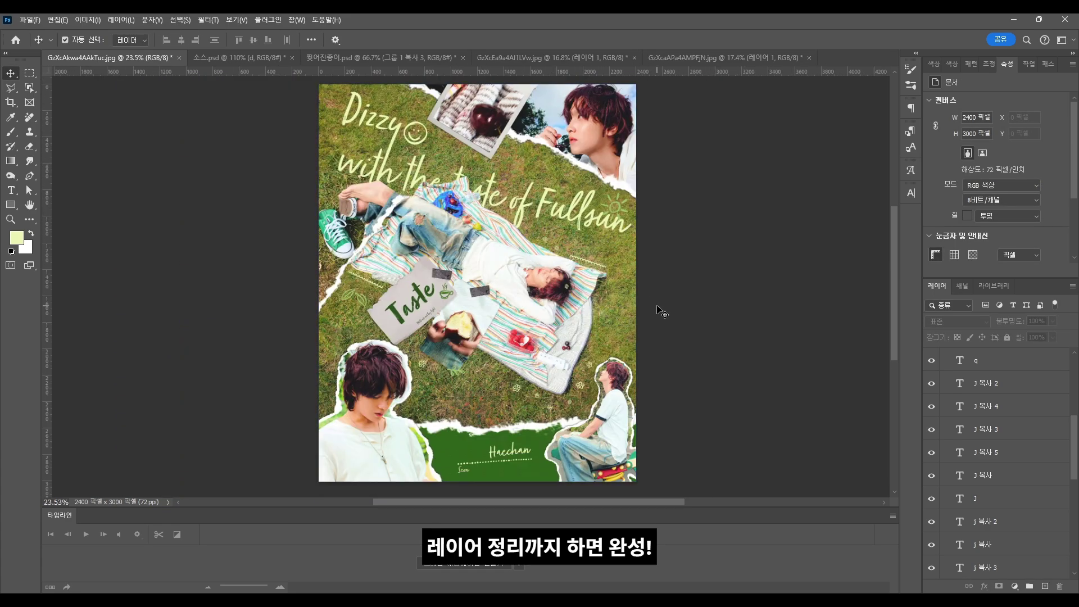
scroll(979, 473, up, 2)
click(944, 436)
scroll(990, 452, up, 2)
click(982, 447)
scroll(1000, 433, down, 2)
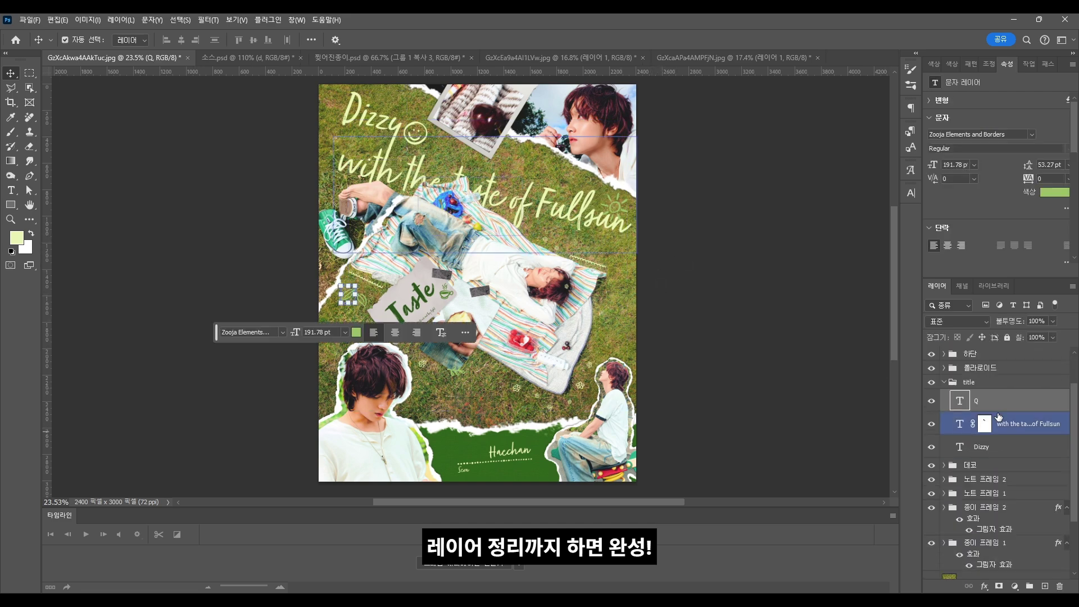
drag(1011, 457, 1010, 464)
scroll(984, 430, up, 2)
click(946, 431)
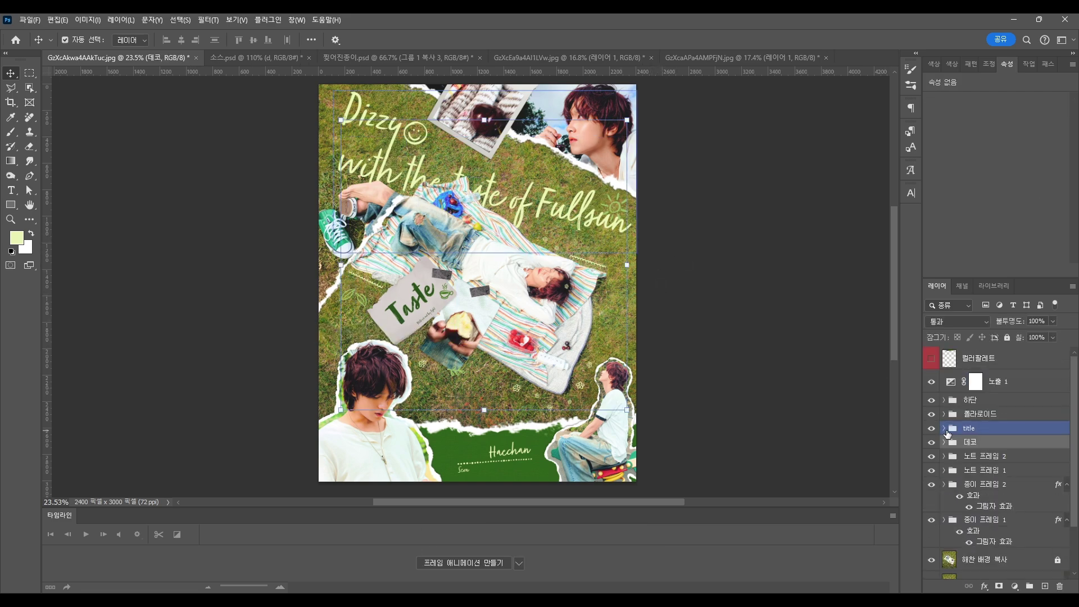